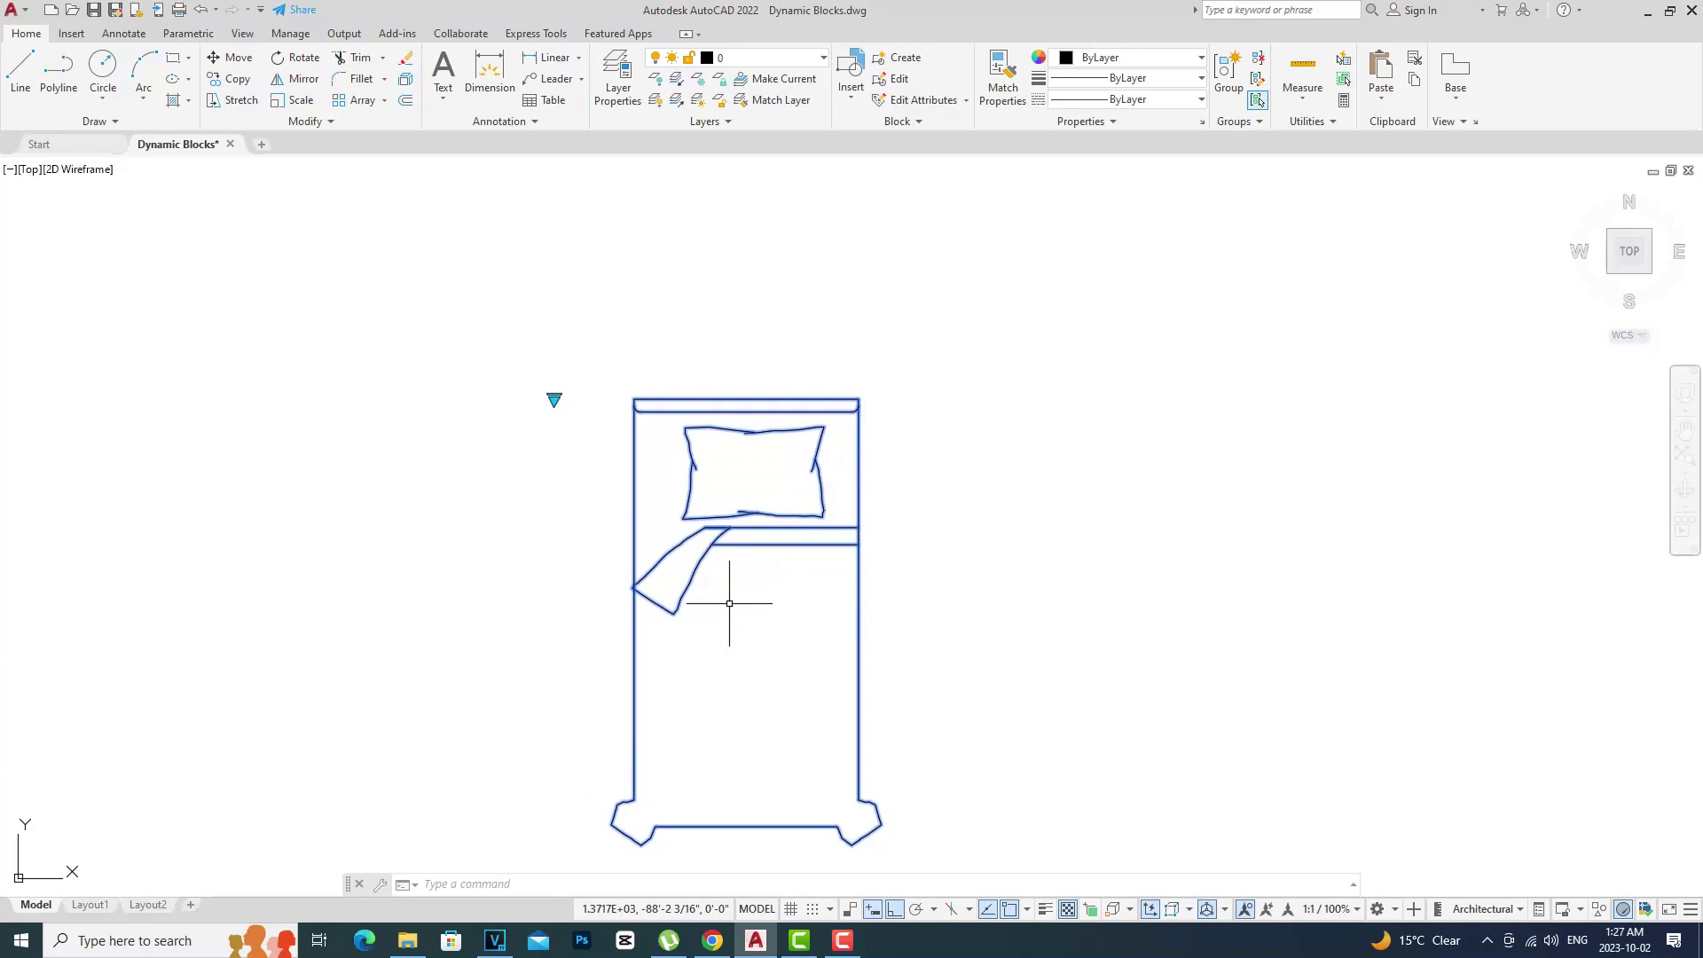
Switch the bed's visibility grip to King, a wide bed with two pillows, then dismiss the size list.
{"action": "left_click", "coordinate": [551, 398]}
{"action": "left_click", "coordinate": [579, 410]}
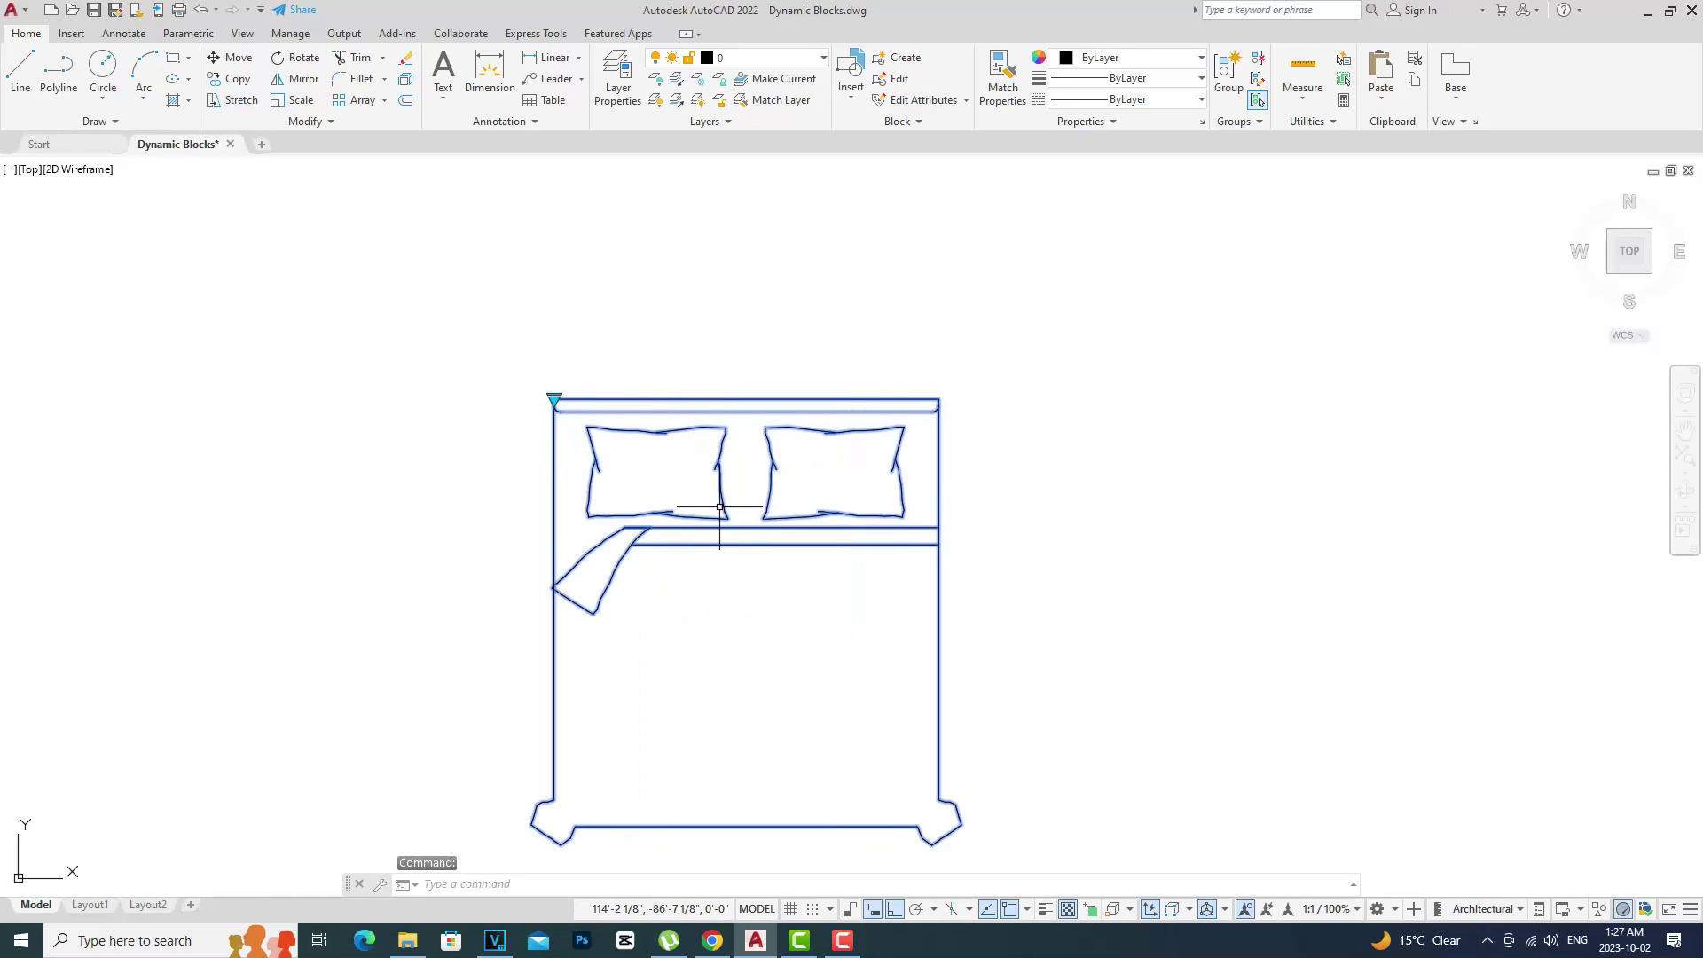
{"action": "left_click", "coordinate": [553, 400]}
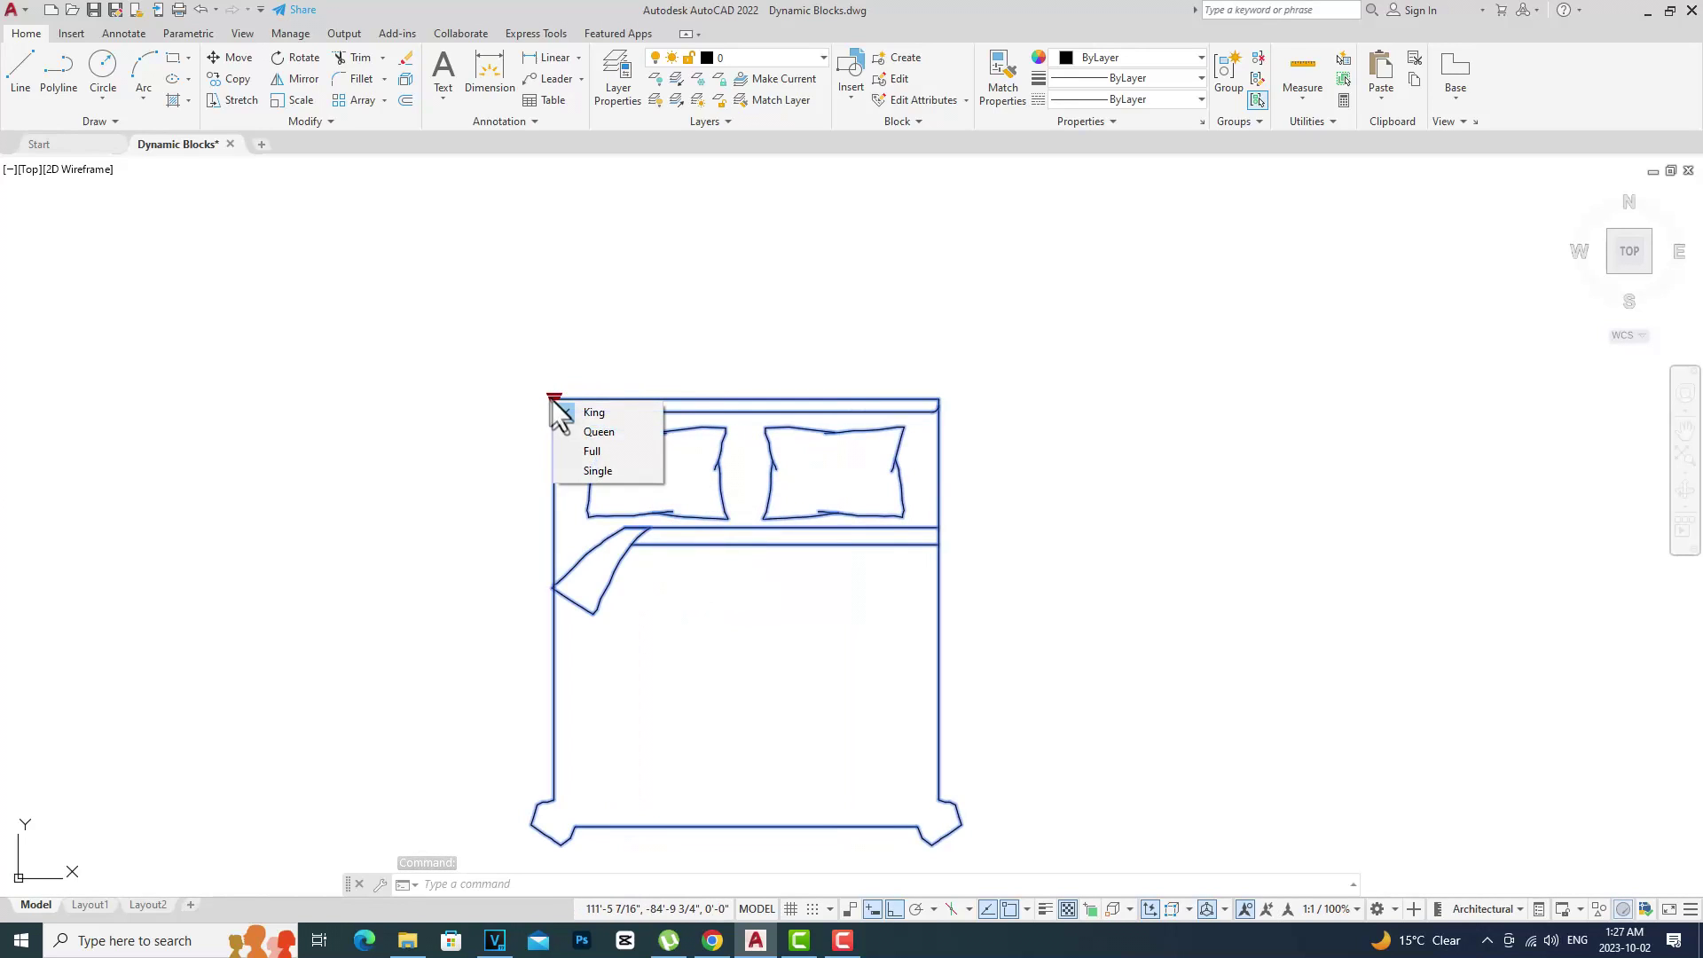
{"action": "left_click", "coordinate": [450, 530]}
{"action": "left_click", "coordinate": [456, 525]}
{"action": "left_click", "coordinate": [490, 561]}
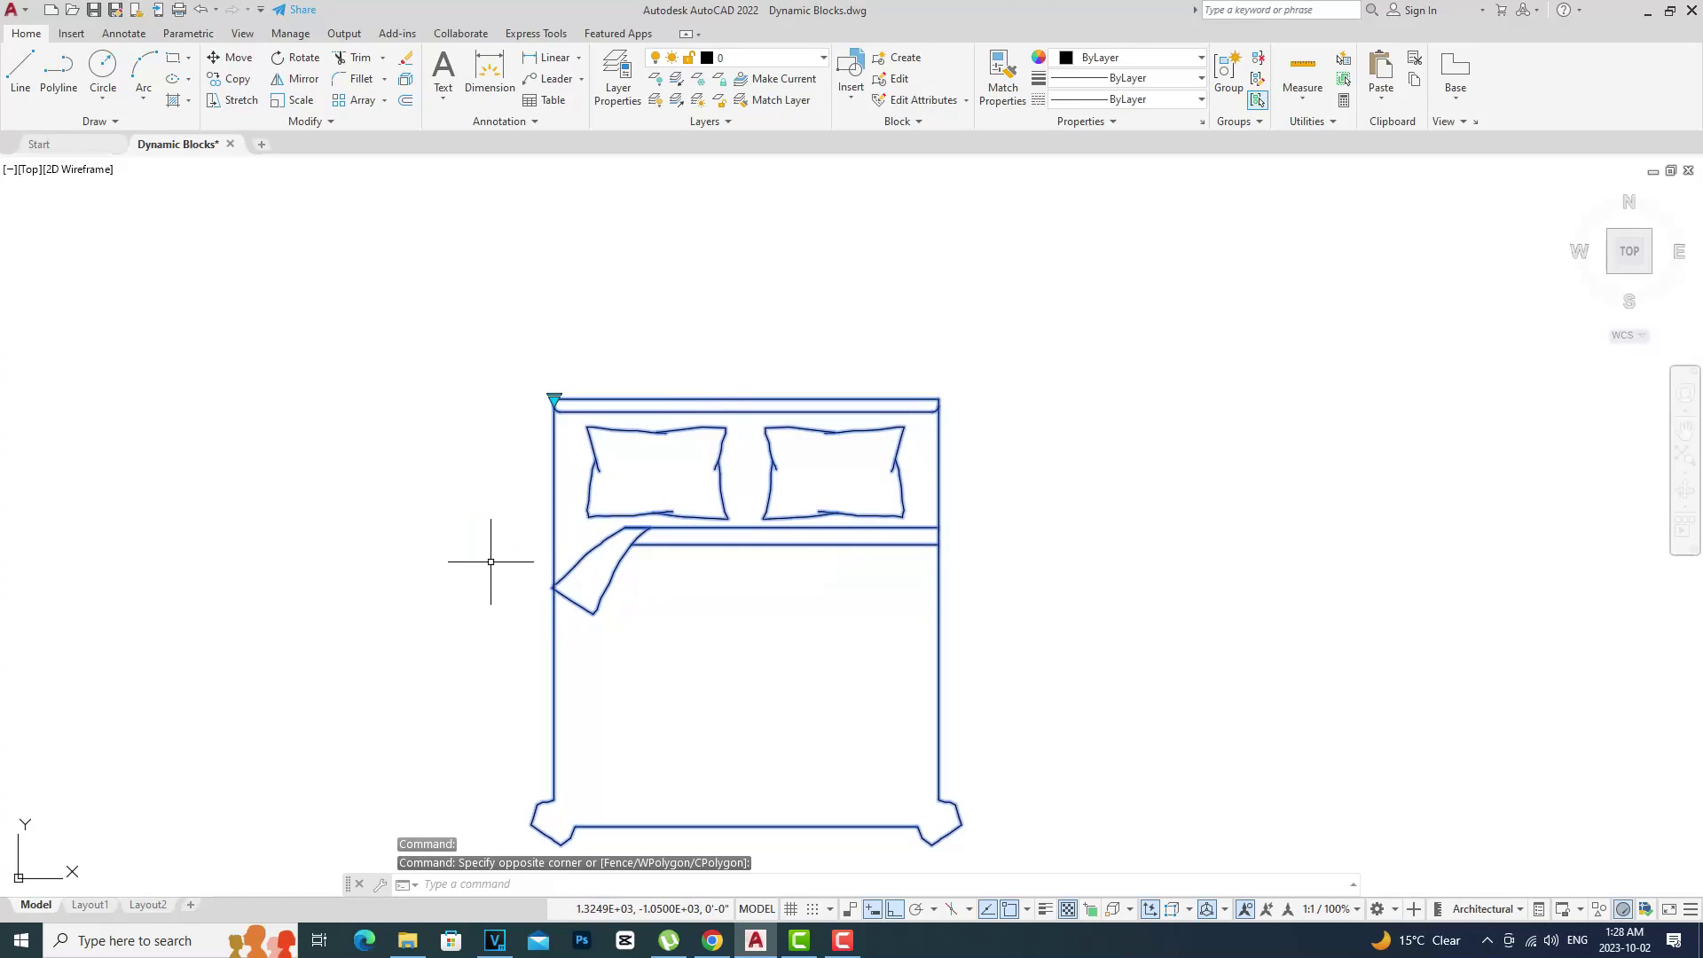
Open the Bed Sizes block definition in the Block Editor using BEDIT.
{"action": "type", "text": "bedit"}
{"action": "key", "text": "Return"}
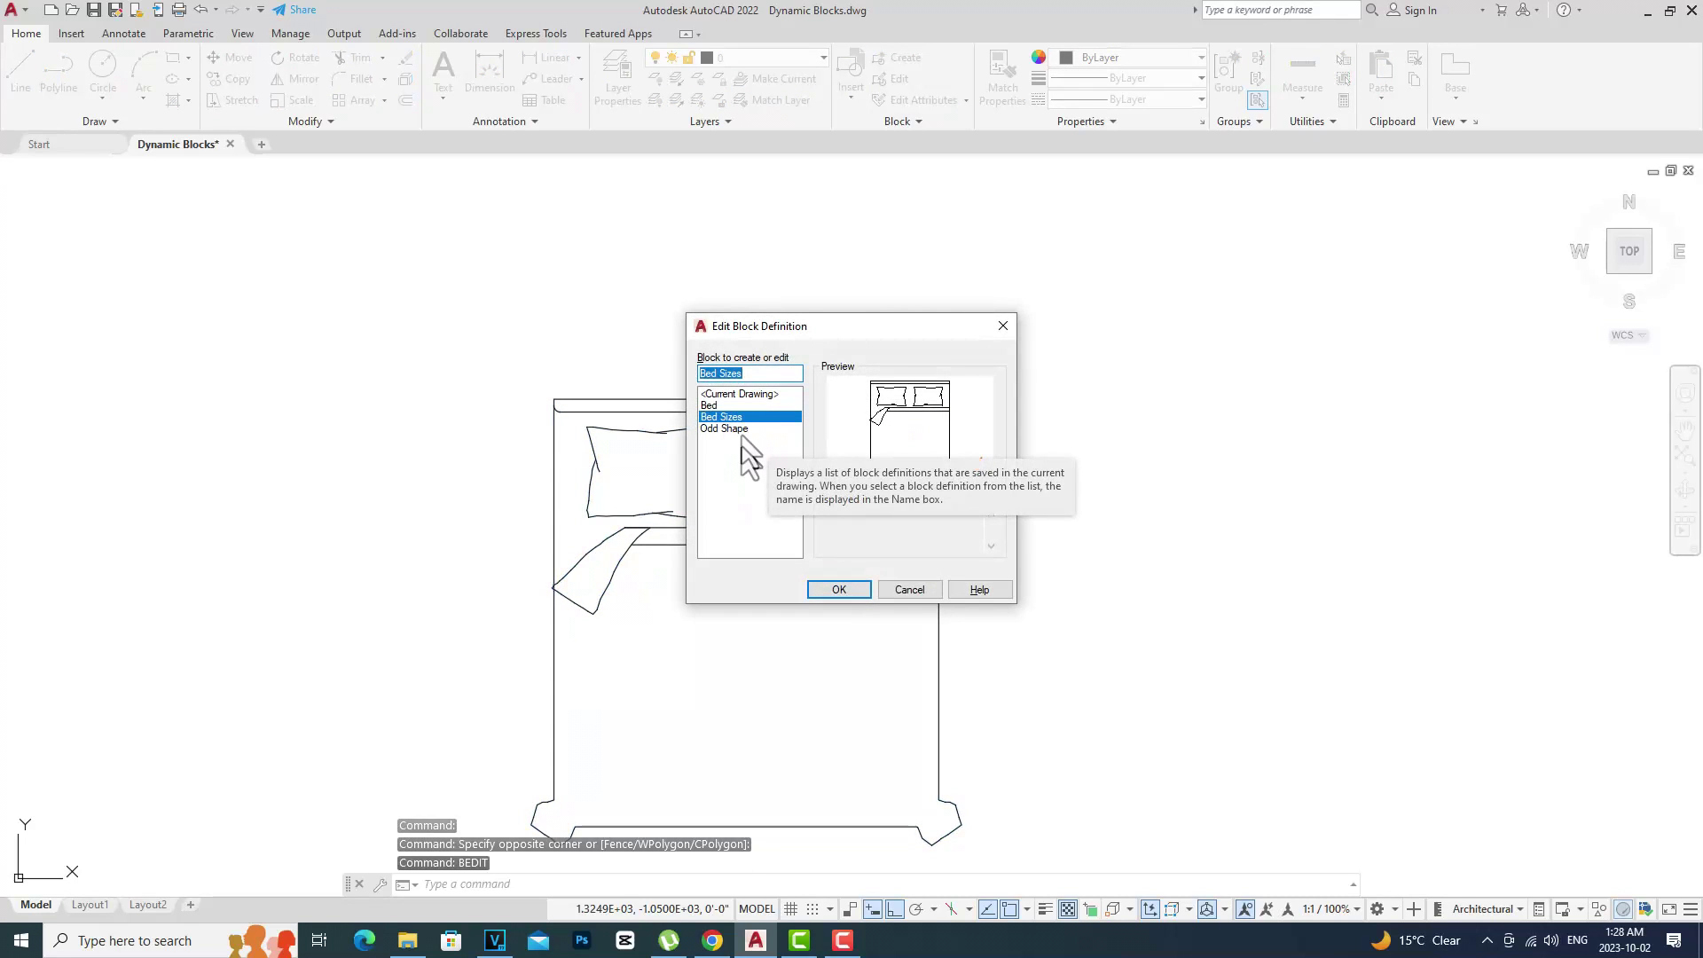
{"action": "left_click", "coordinate": [841, 590]}
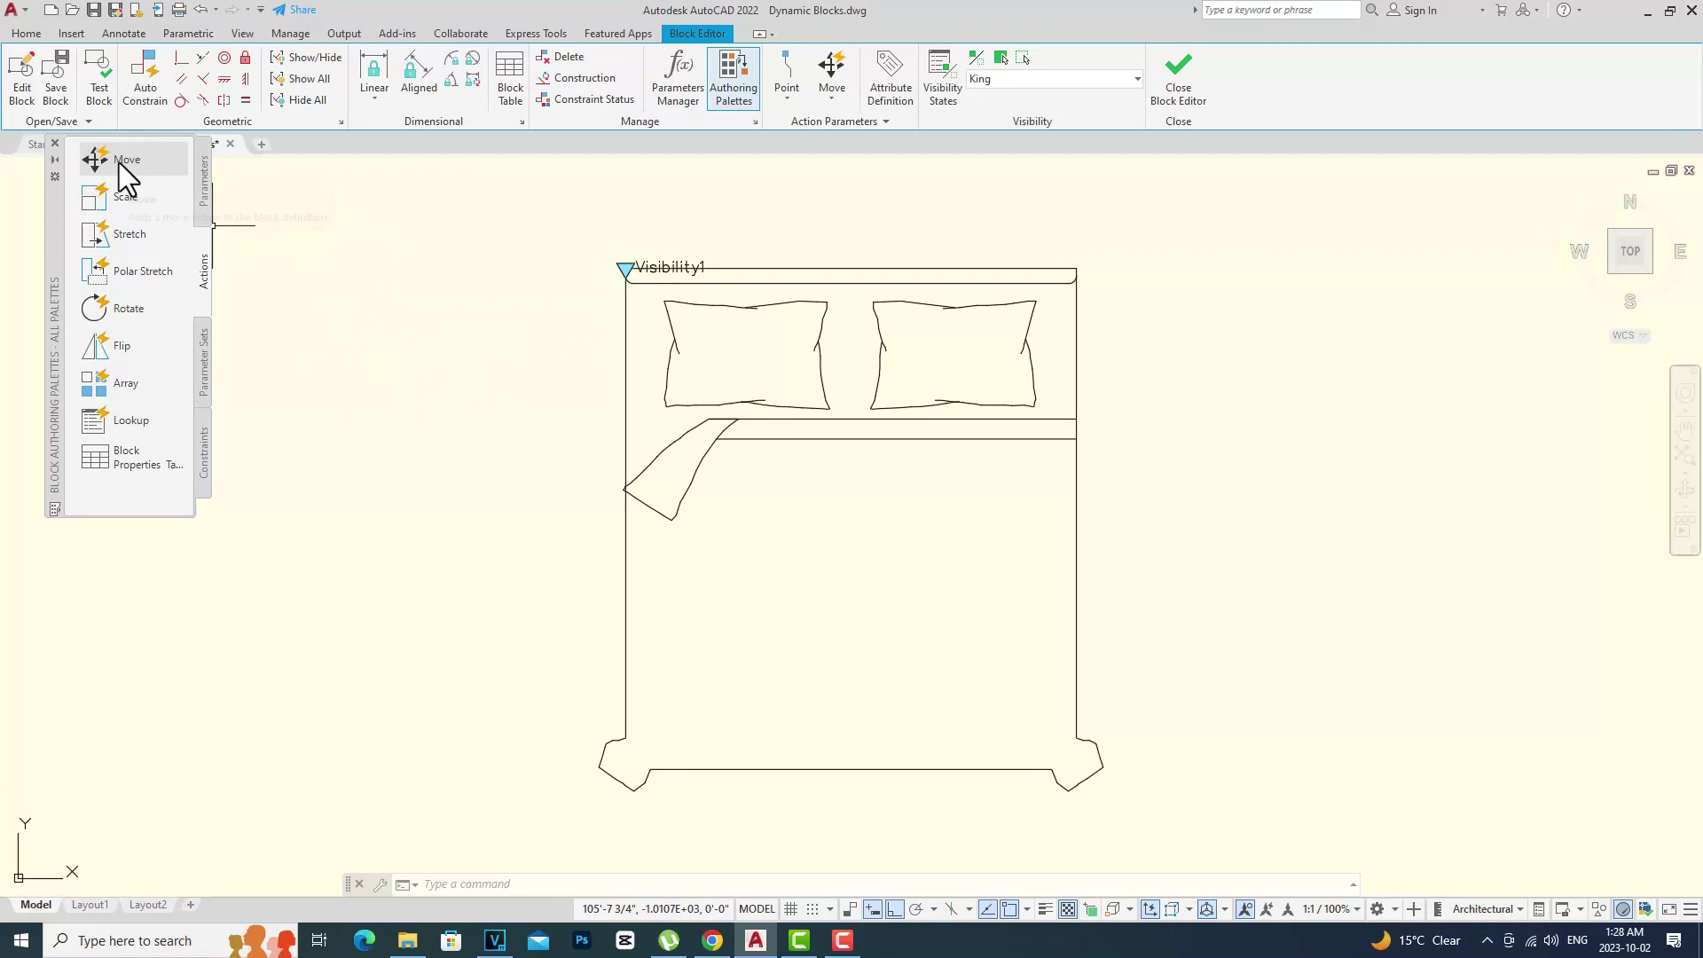
Add a flip parameter with a vertical reflection line rising from the footboard midpoint.
{"action": "left_click", "coordinate": [199, 149]}
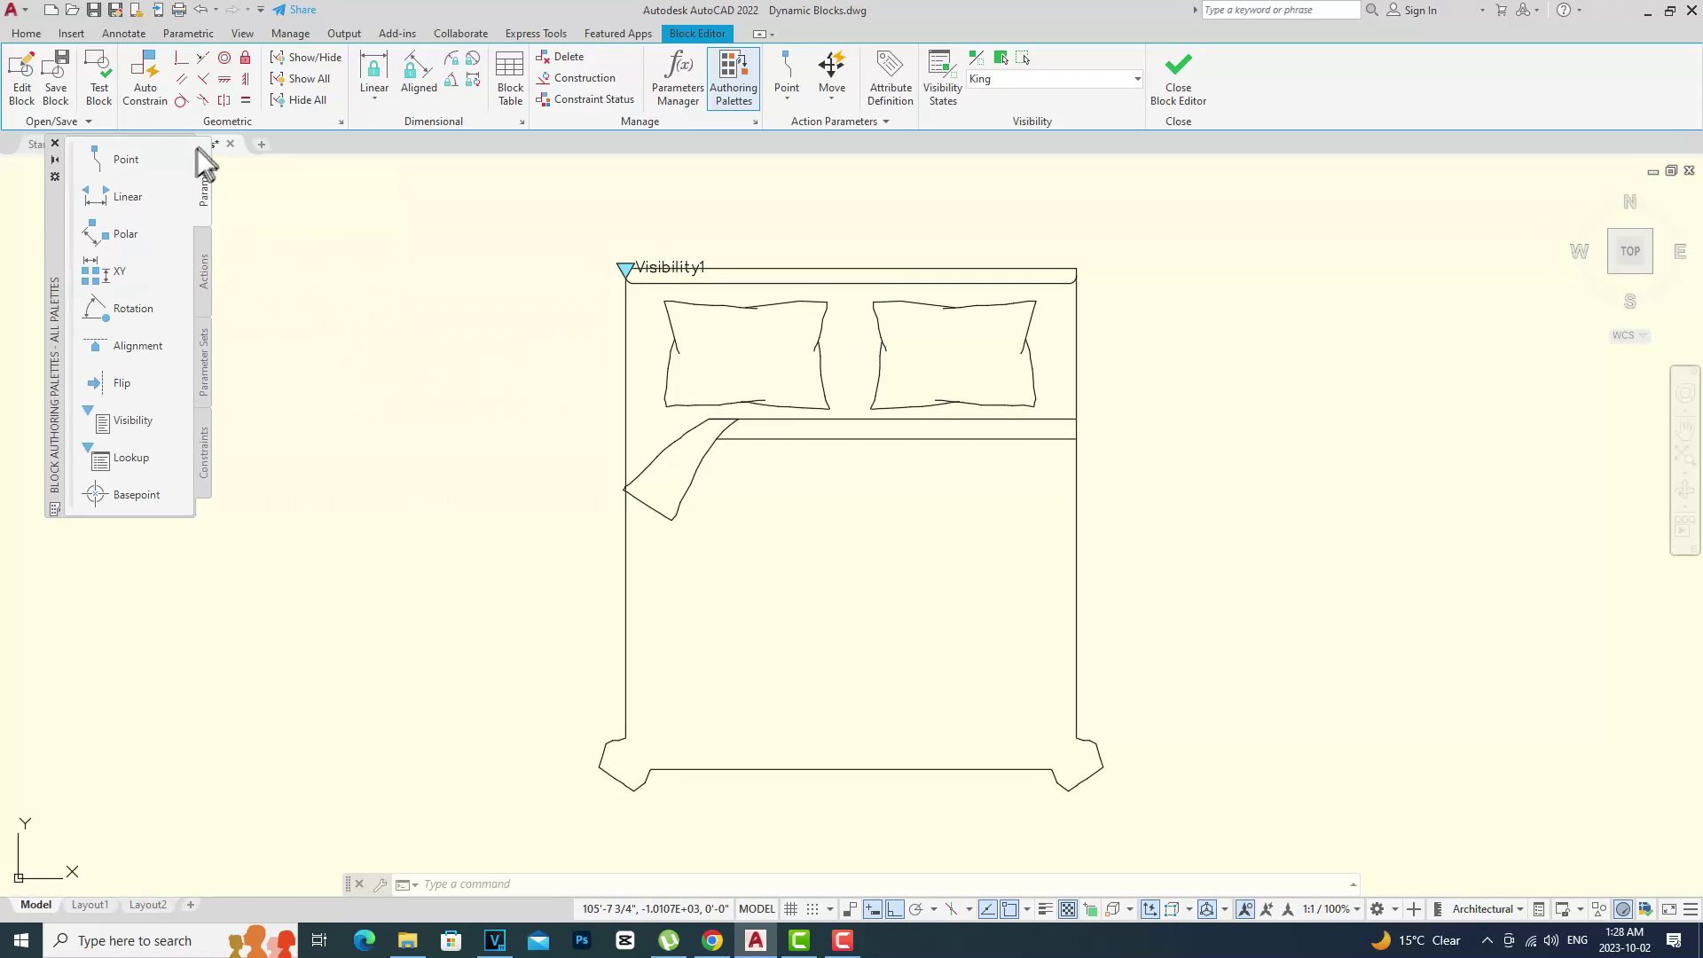
{"action": "left_click", "coordinate": [132, 385]}
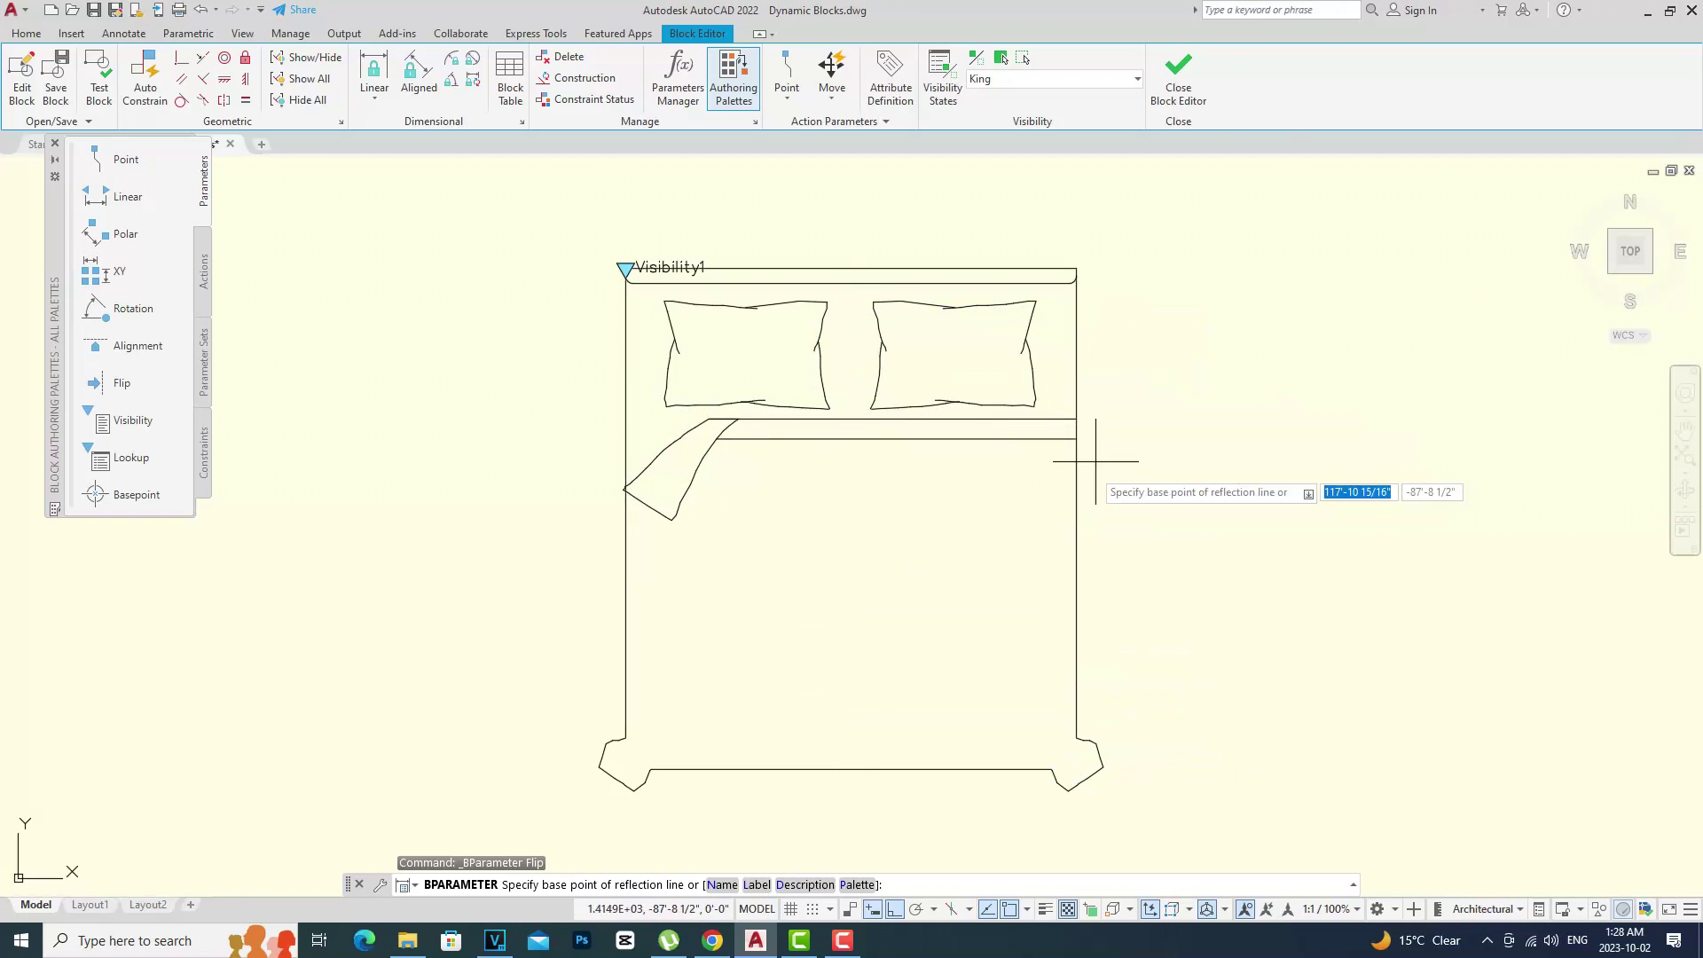
{"action": "left_click", "coordinate": [851, 768]}
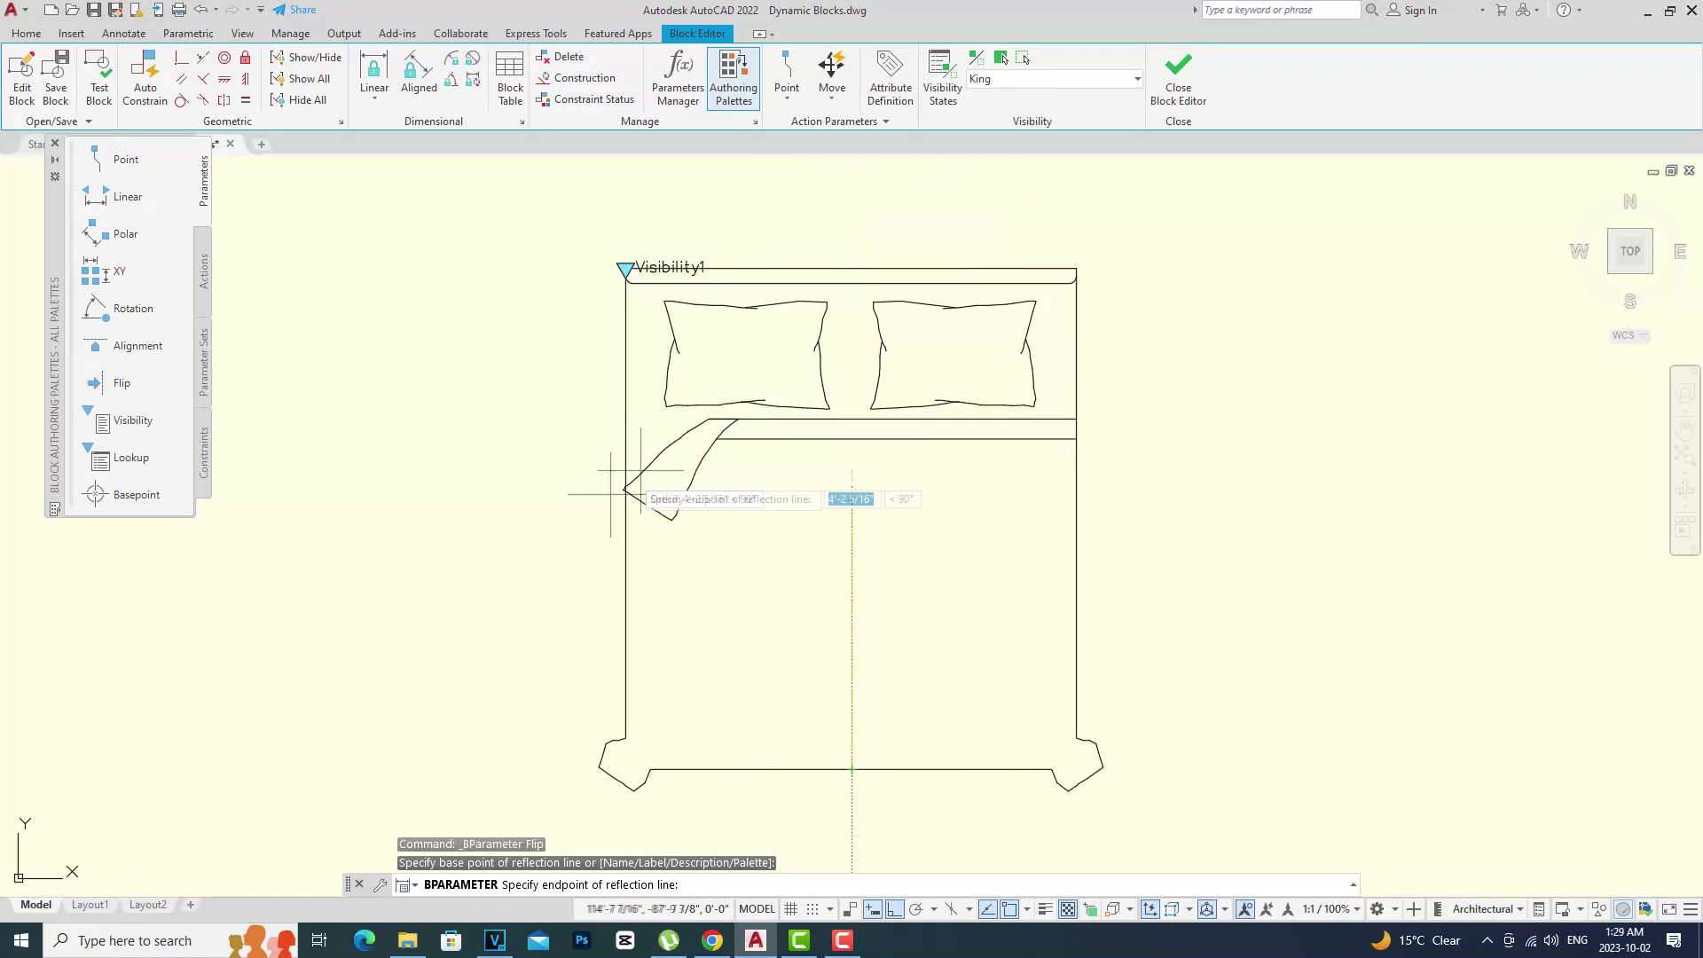
{"action": "left_click", "coordinate": [861, 184]}
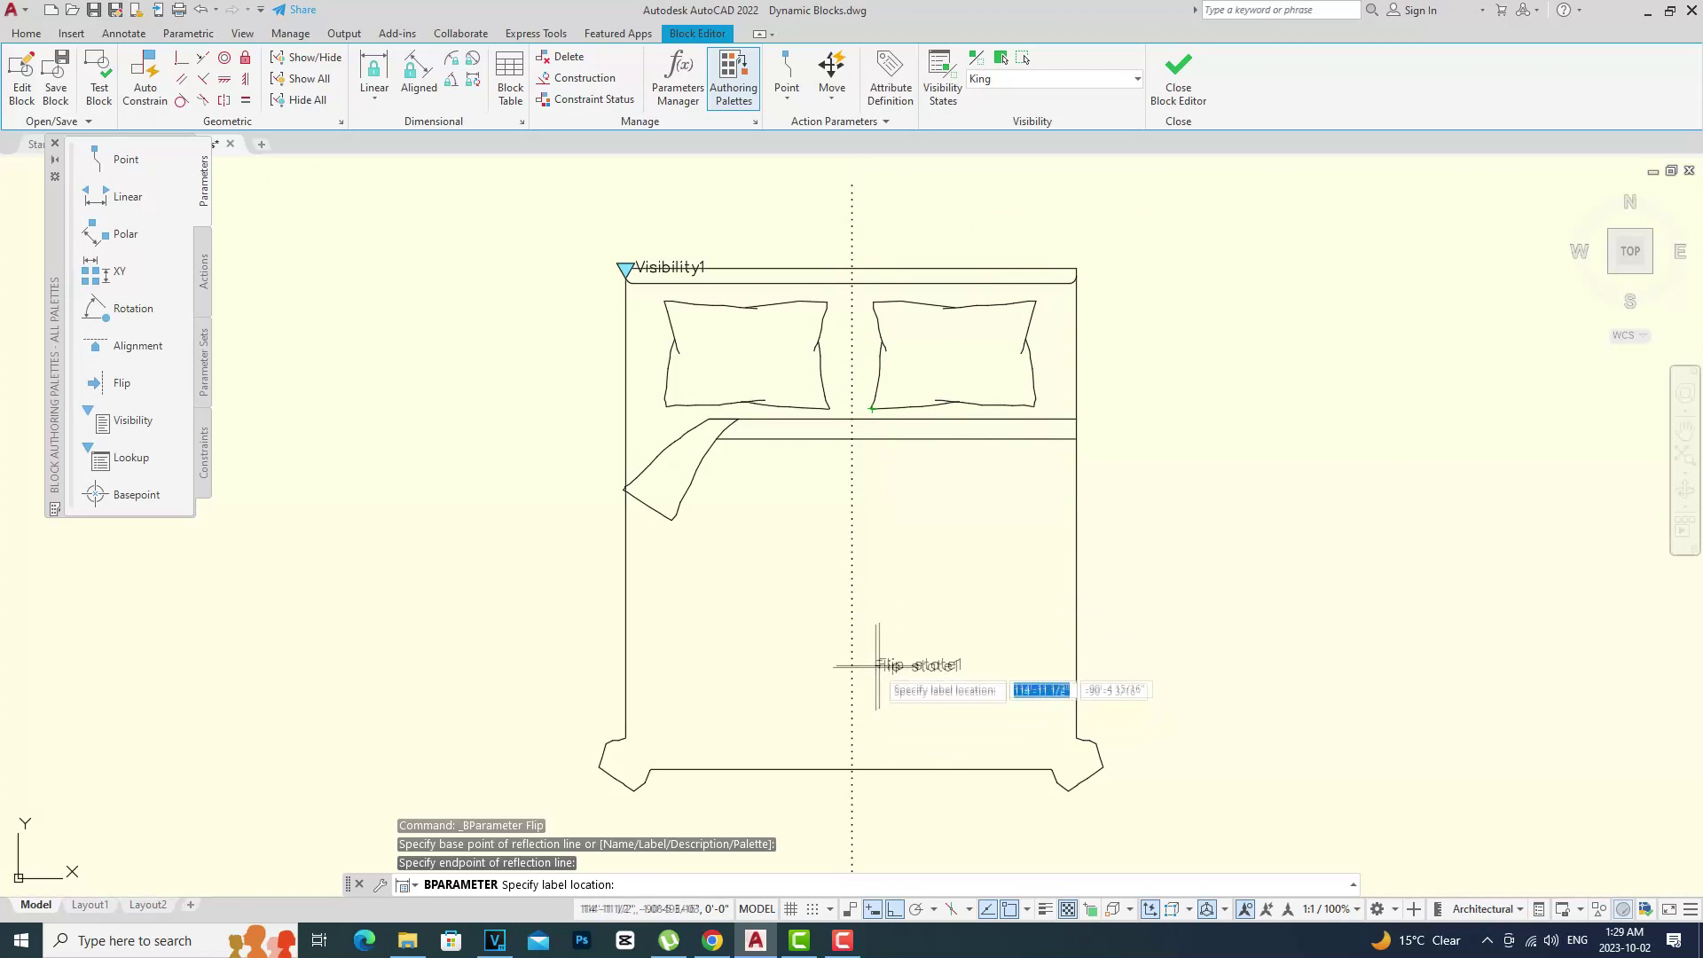
{"action": "left_click", "coordinate": [851, 768]}
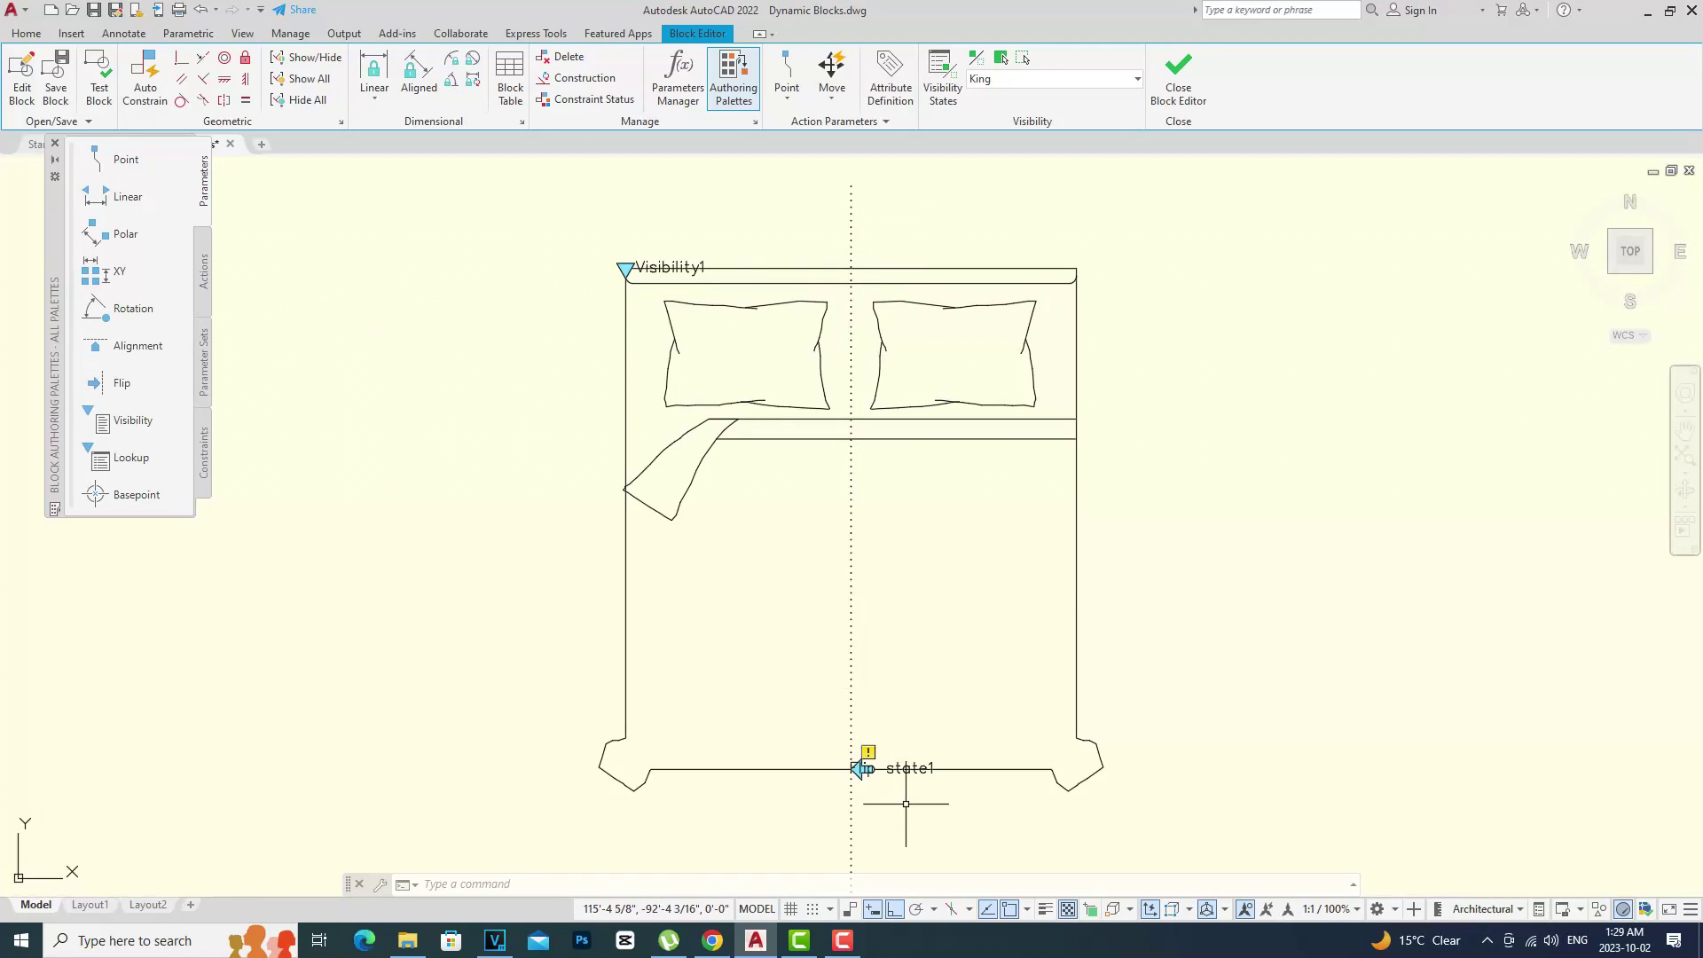
{"action": "left_click", "coordinate": [205, 276]}
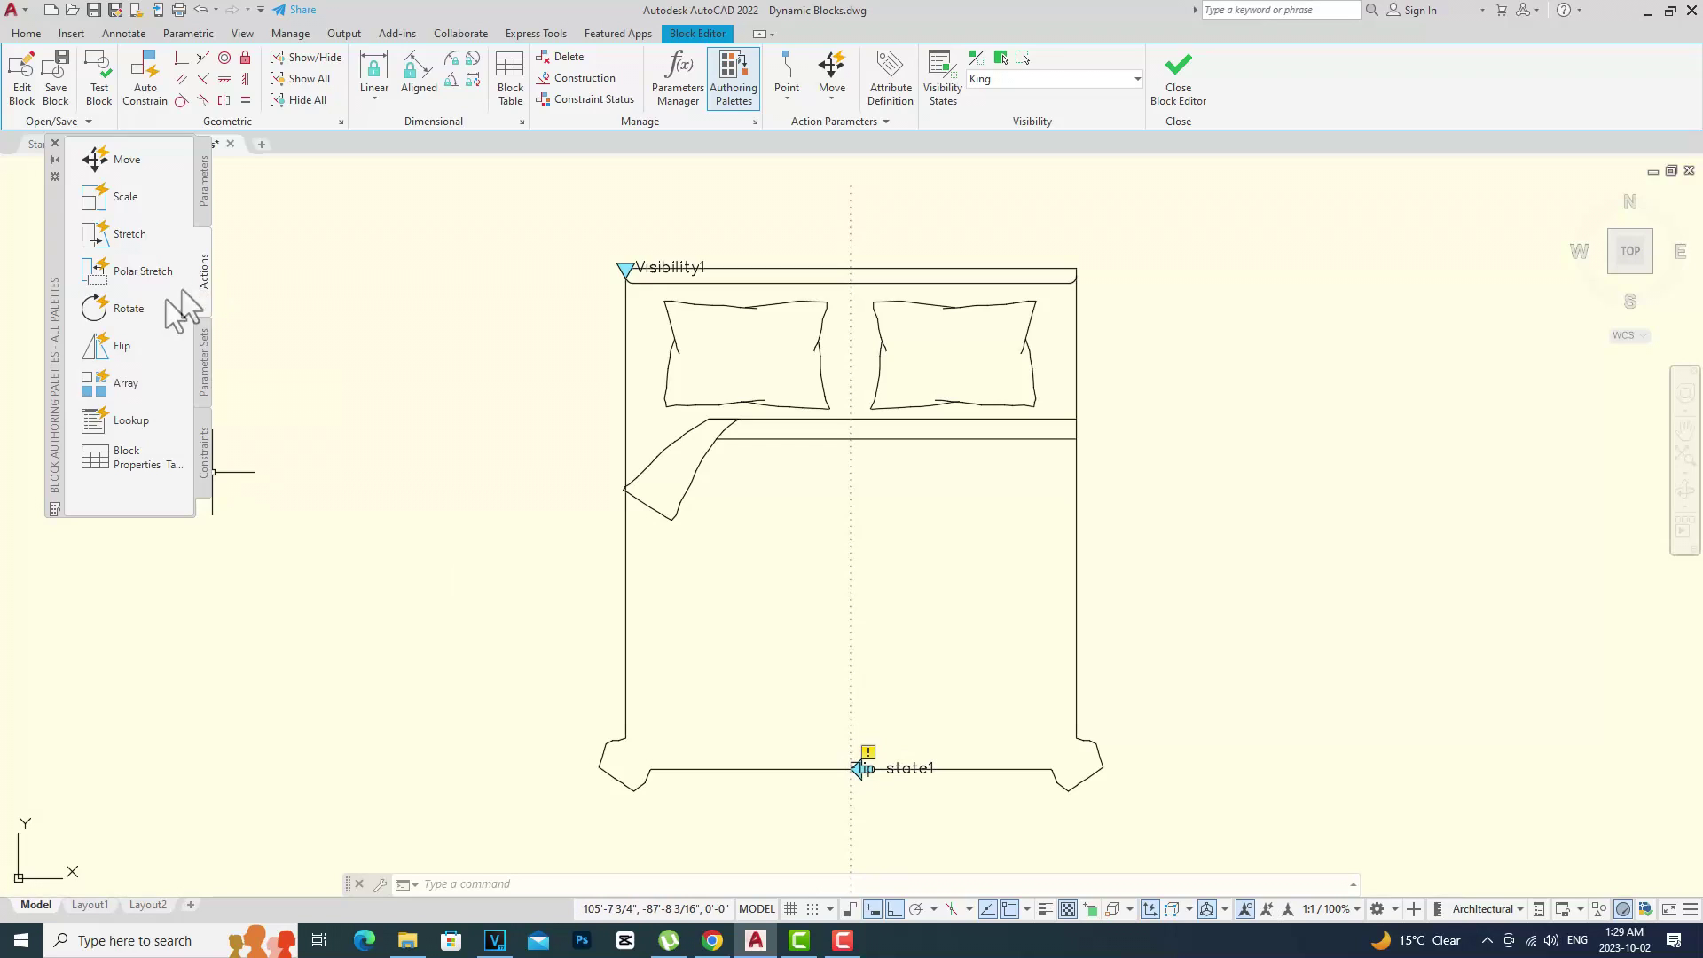
Start a flip action on Flip state1 and select the pillows, sheet and bed outline.
{"action": "left_click", "coordinate": [126, 344]}
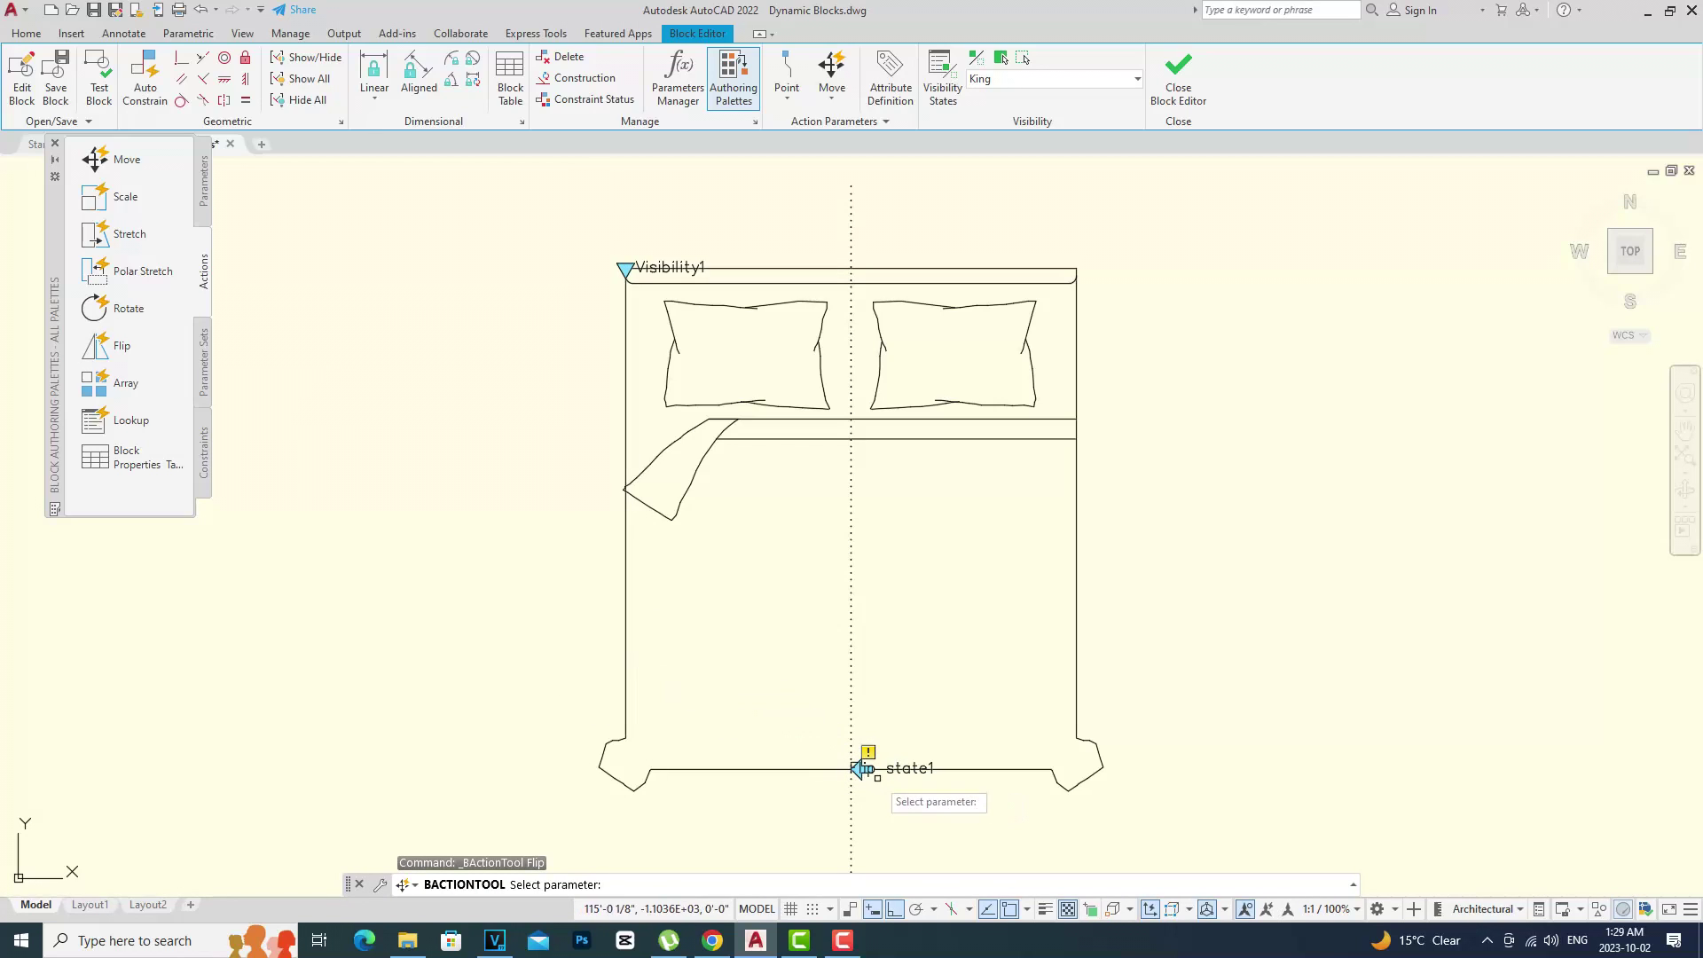
{"action": "left_click", "coordinate": [862, 768]}
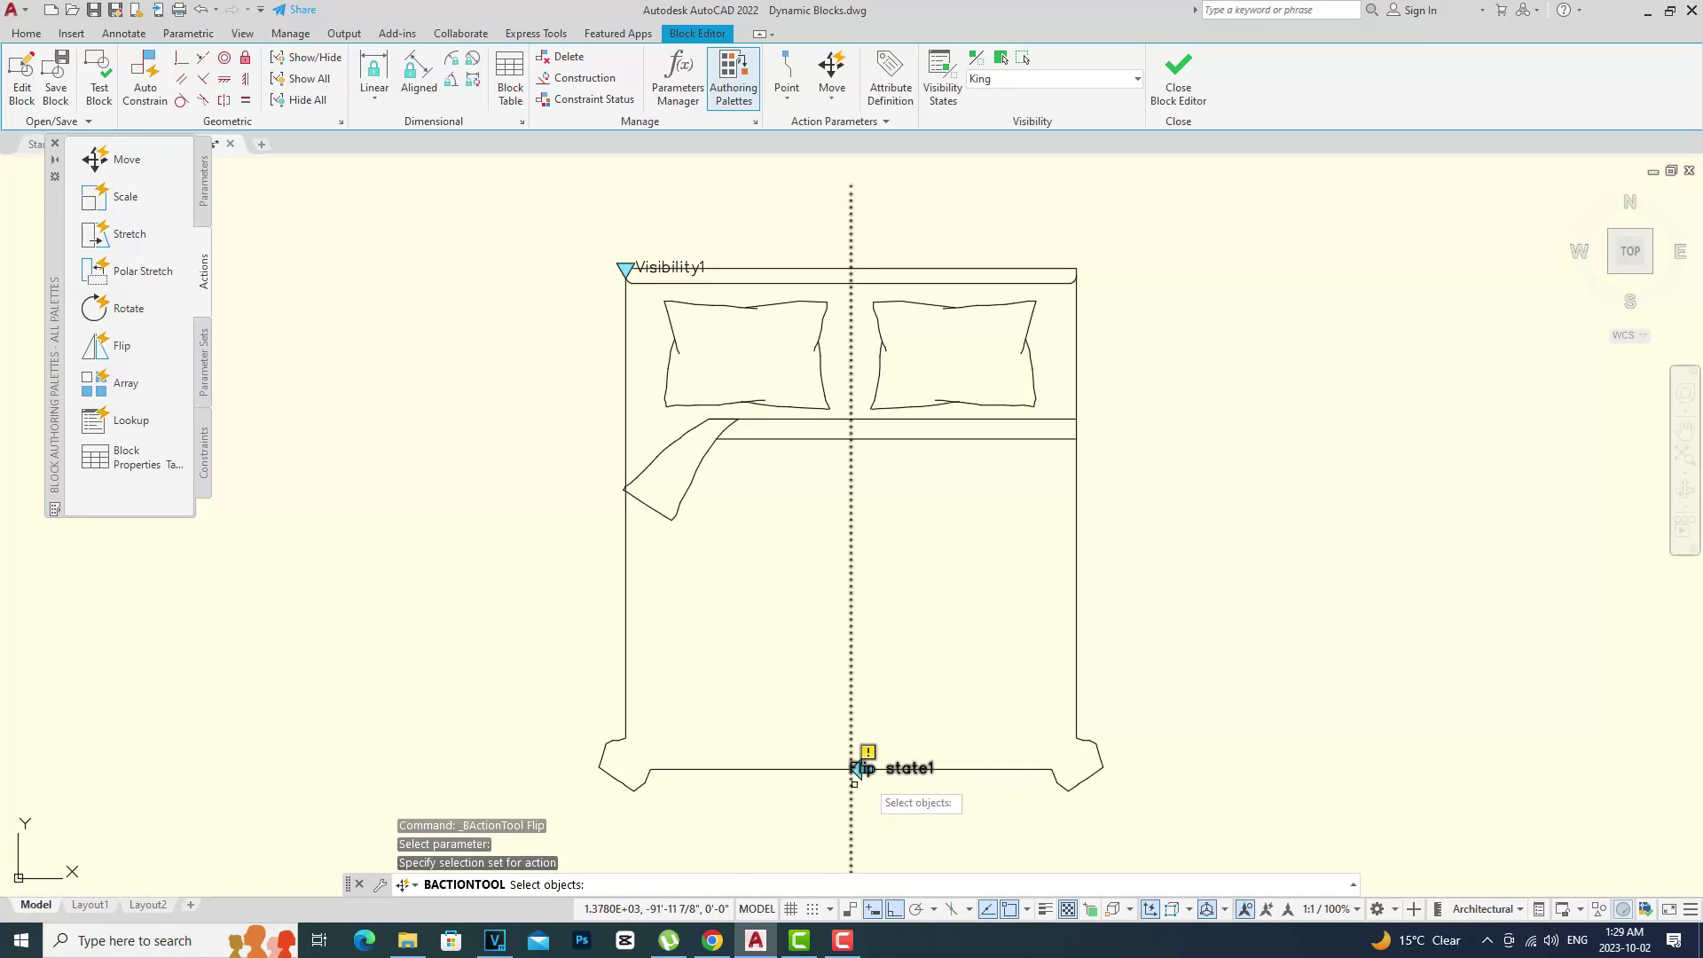
{"action": "left_click", "coordinate": [676, 341]}
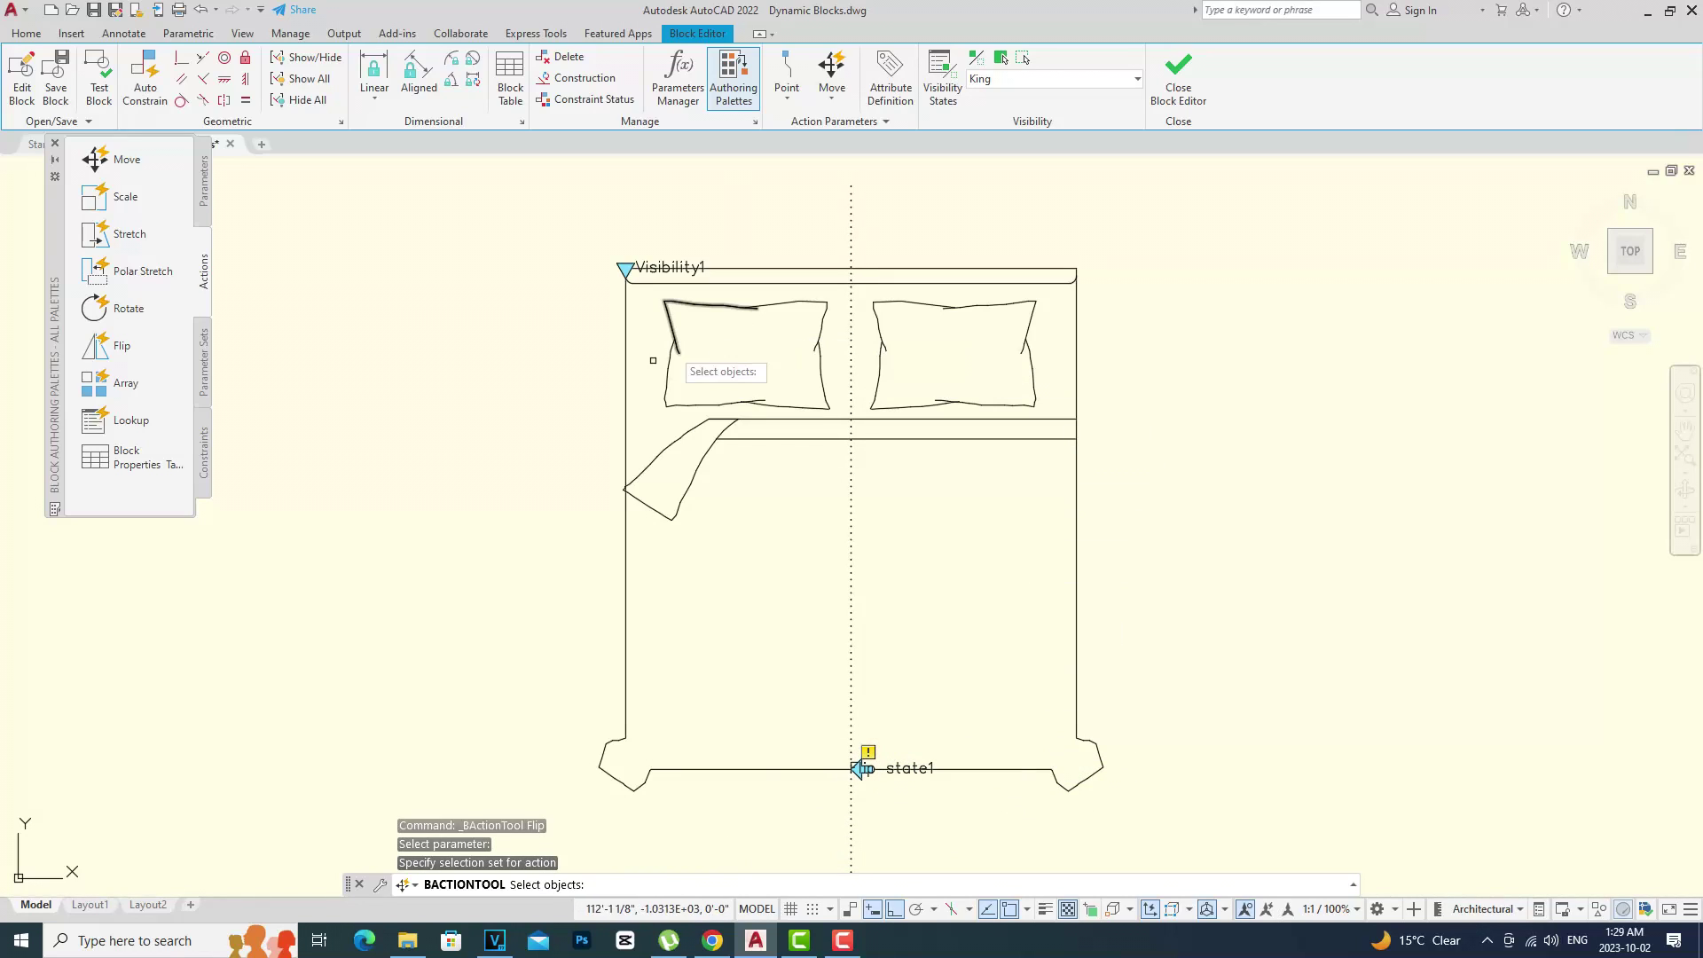
{"action": "left_click", "coordinate": [1121, 815]}
{"action": "left_click", "coordinate": [944, 243]}
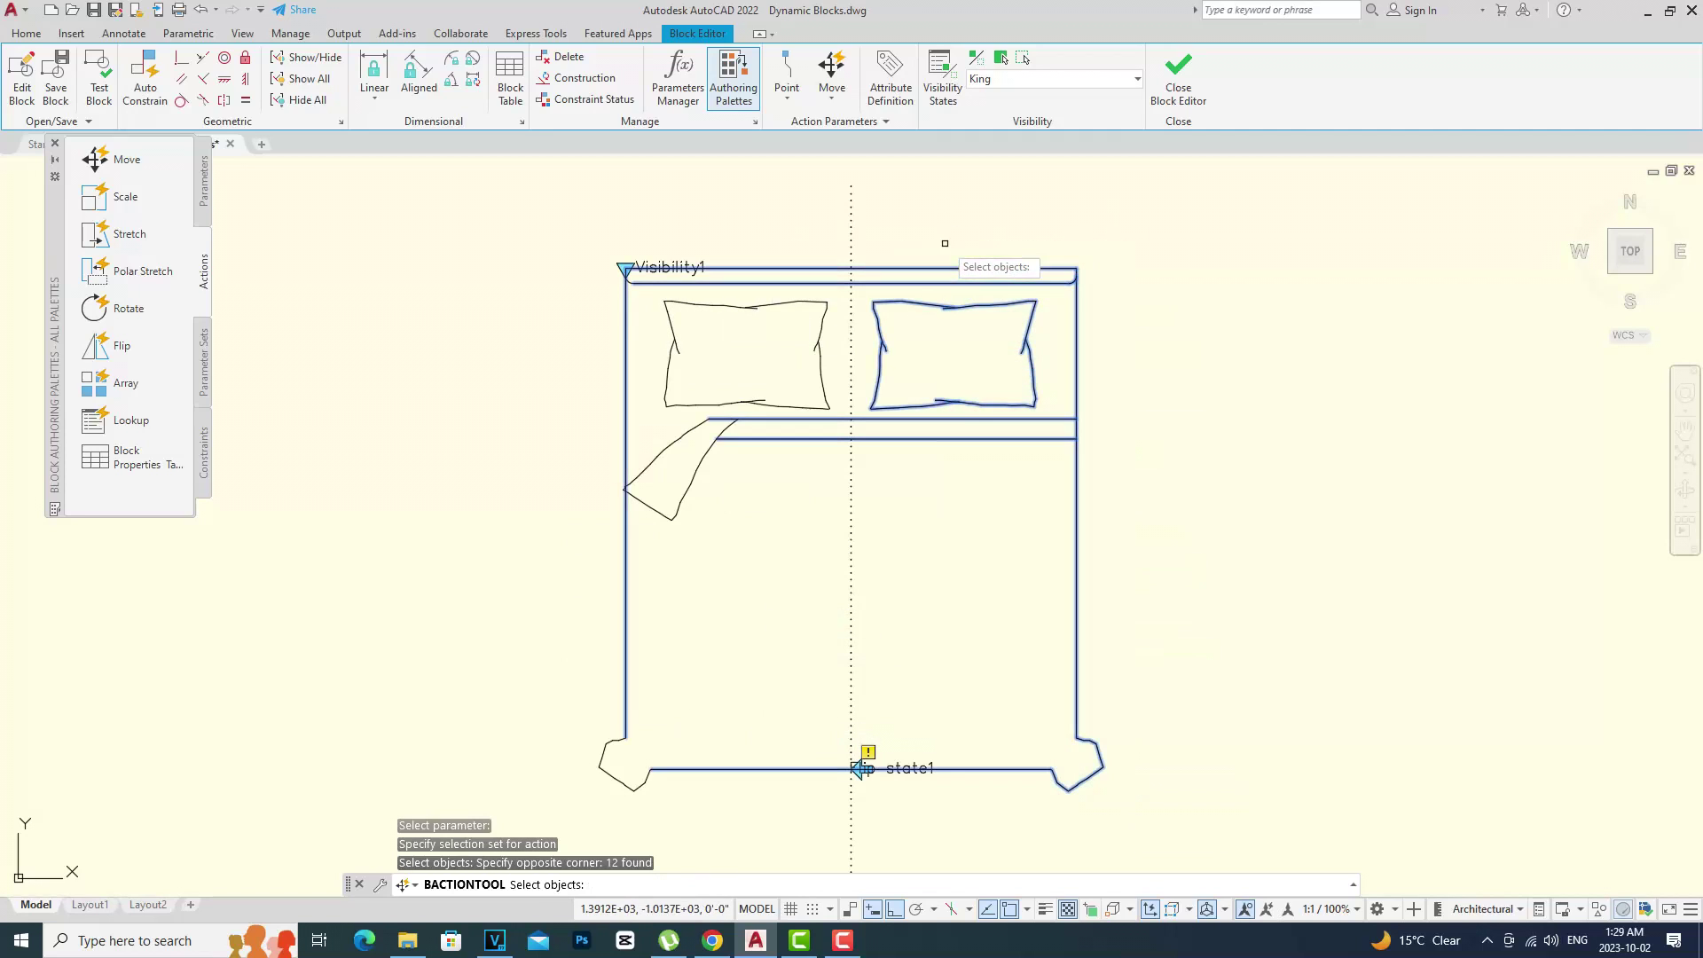
{"action": "left_click", "coordinate": [1011, 495]}
{"action": "left_click", "coordinate": [829, 207]}
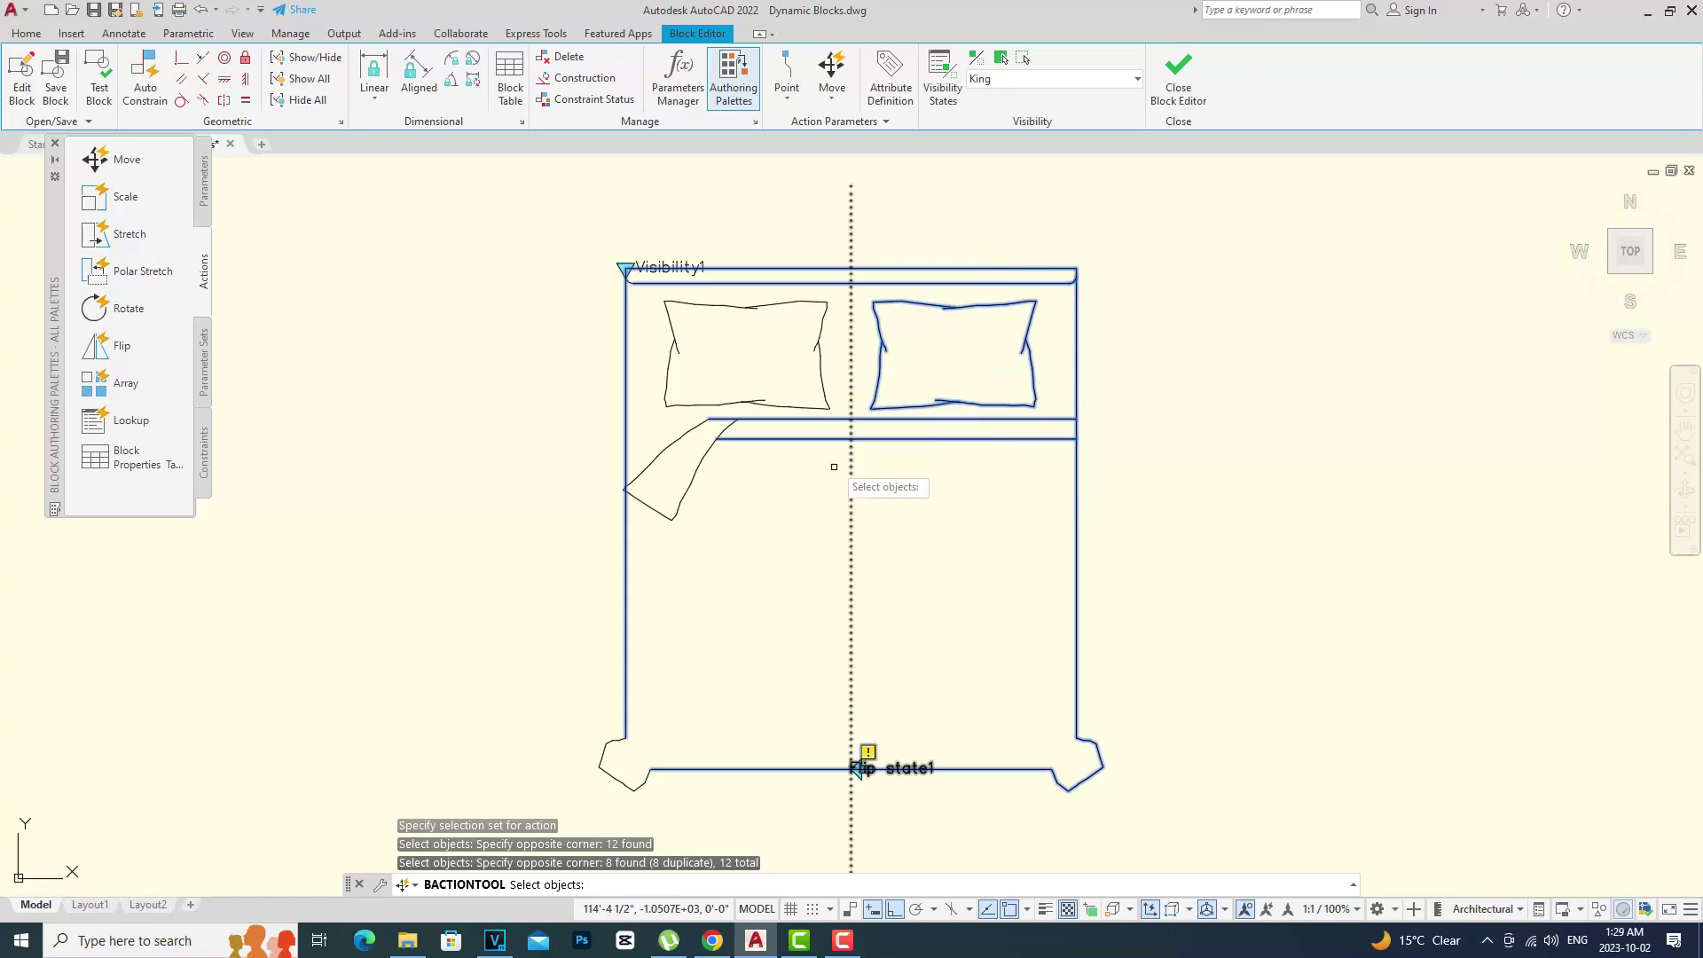
{"action": "left_click", "coordinate": [834, 467]}
{"action": "left_click", "coordinate": [612, 296]}
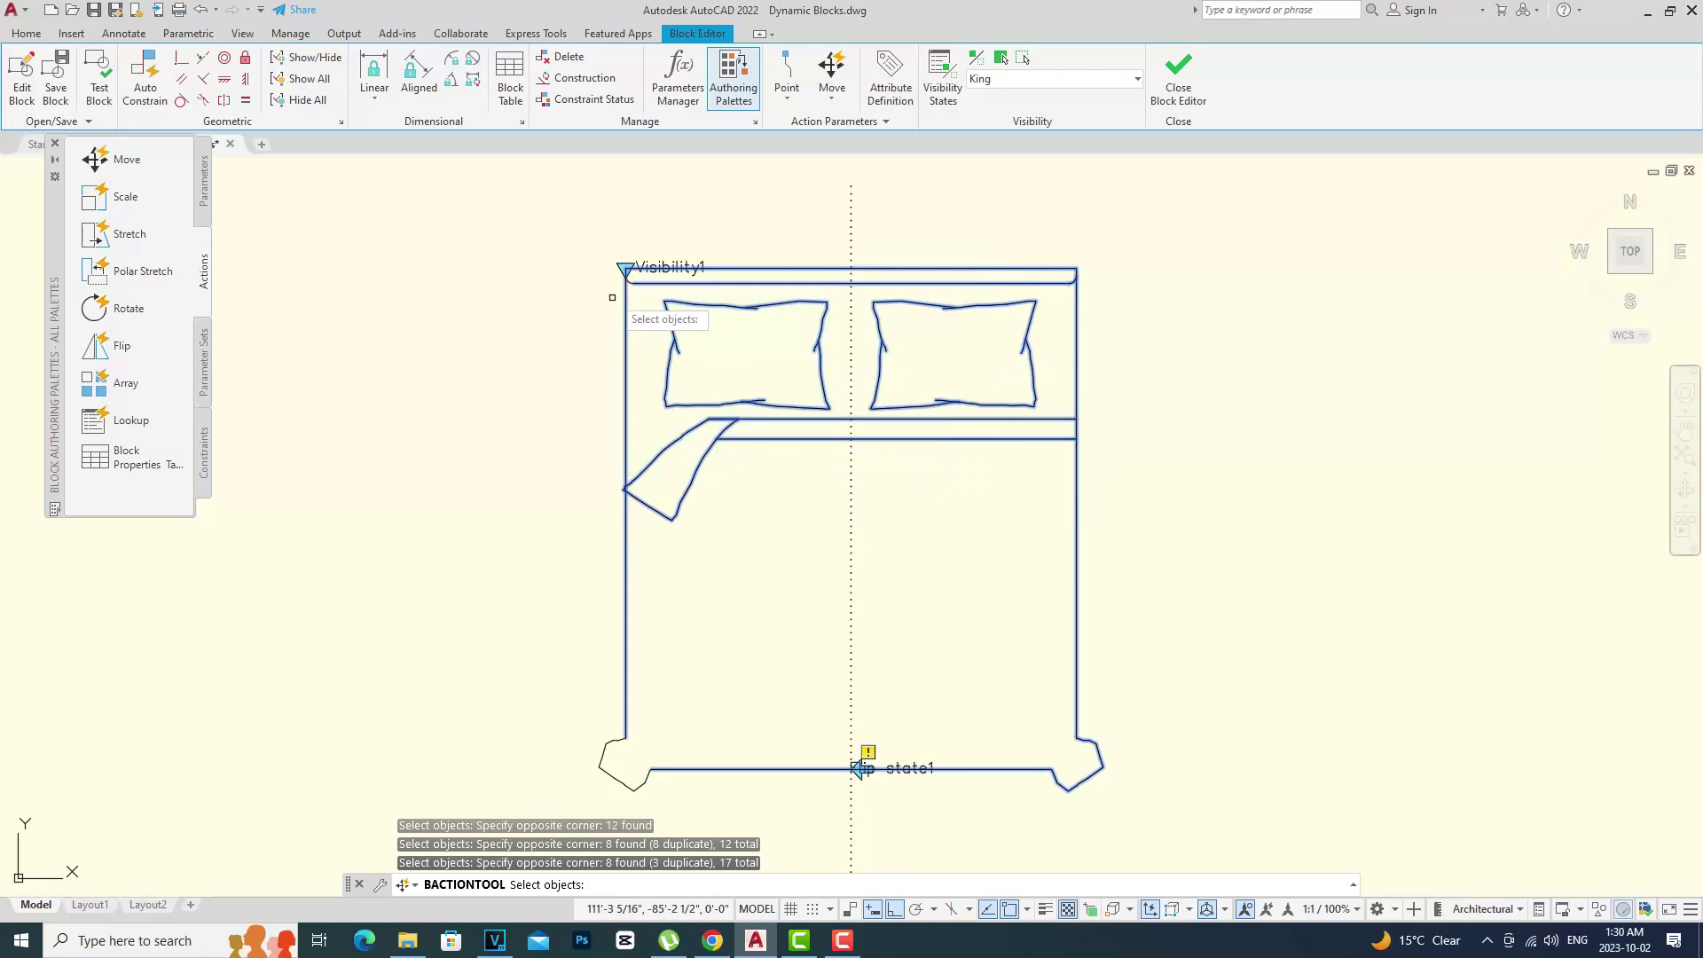
{"action": "left_click", "coordinate": [775, 632]}
{"action": "left_click", "coordinate": [590, 472]}
Add the bed's corner pieces and the Visibility1 grip to the flip selection and finish it.
{"action": "left_click", "coordinate": [698, 795]}
{"action": "left_click", "coordinate": [599, 739]}
{"action": "scroll", "coordinate": [1089, 282], "scroll_direction": "up", "scroll_amount": 5}
{"action": "left_click", "coordinate": [1088, 282]}
{"action": "left_click", "coordinate": [922, 191]}
{"action": "scroll", "coordinate": [1002, 470], "scroll_direction": "down", "scroll_amount": 5}
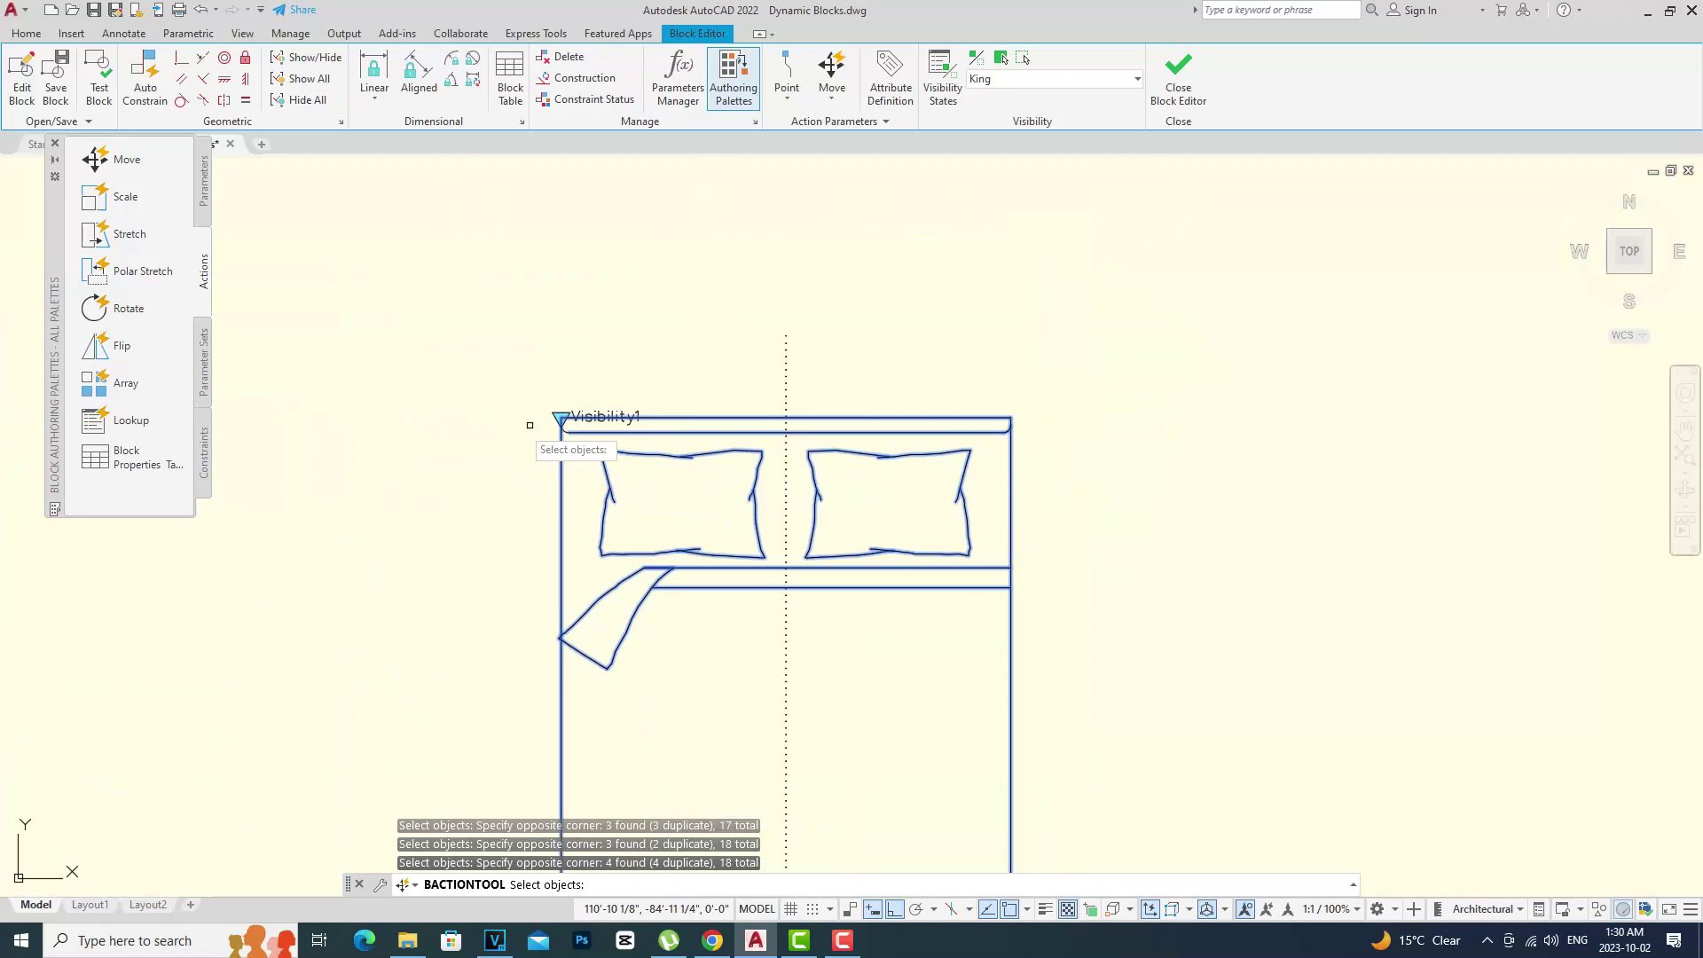
{"action": "scroll", "coordinate": [530, 425], "scroll_direction": "up", "scroll_amount": 10}
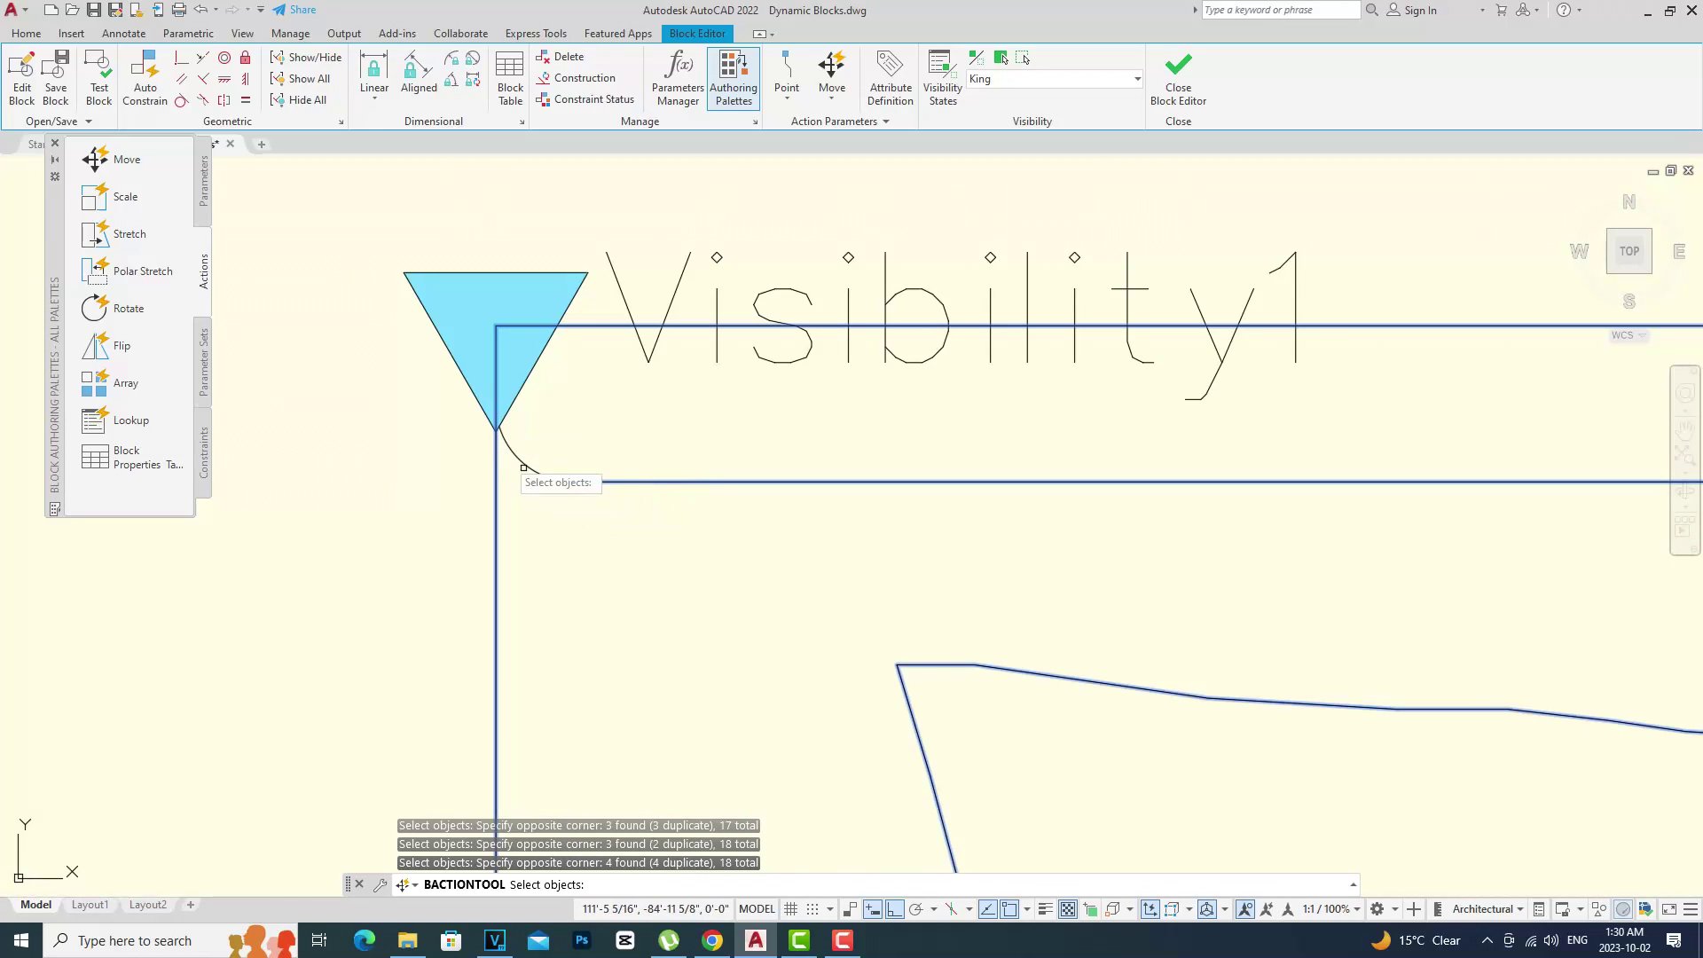
{"action": "left_click", "coordinate": [585, 437]}
{"action": "left_click", "coordinate": [534, 543]}
{"action": "scroll", "coordinate": [572, 473], "scroll_direction": "down", "scroll_amount": 10}
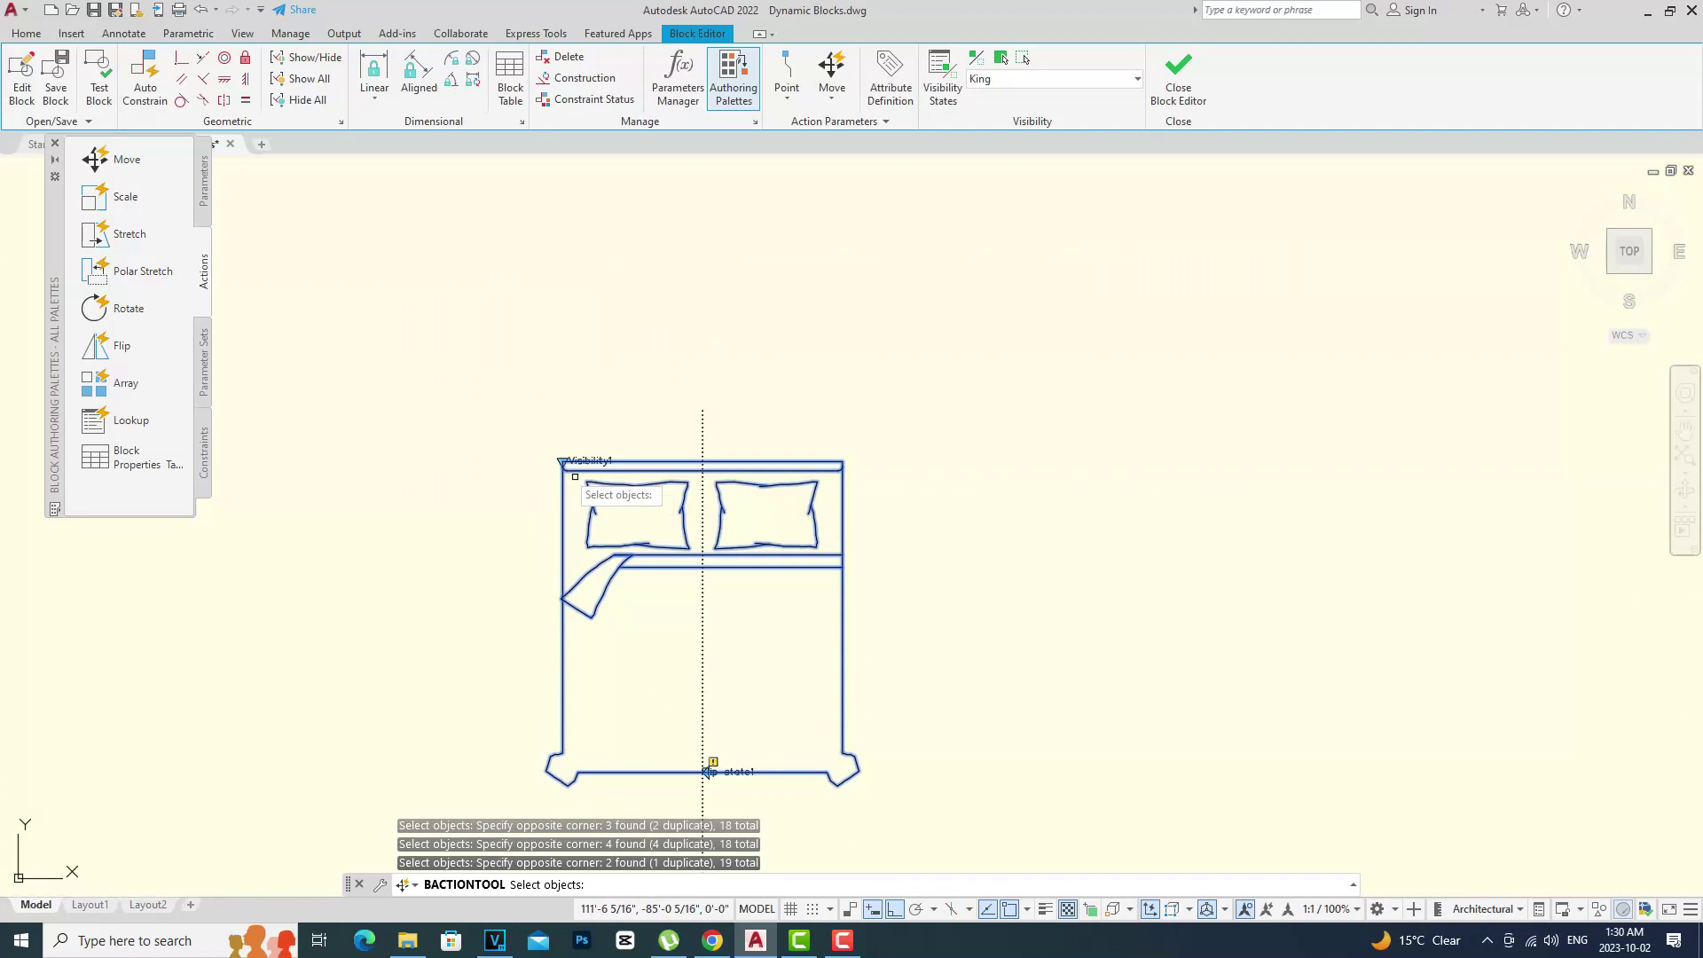
{"action": "middle_click_drag", "start_coordinate": [699, 651], "coordinate": [743, 588]}
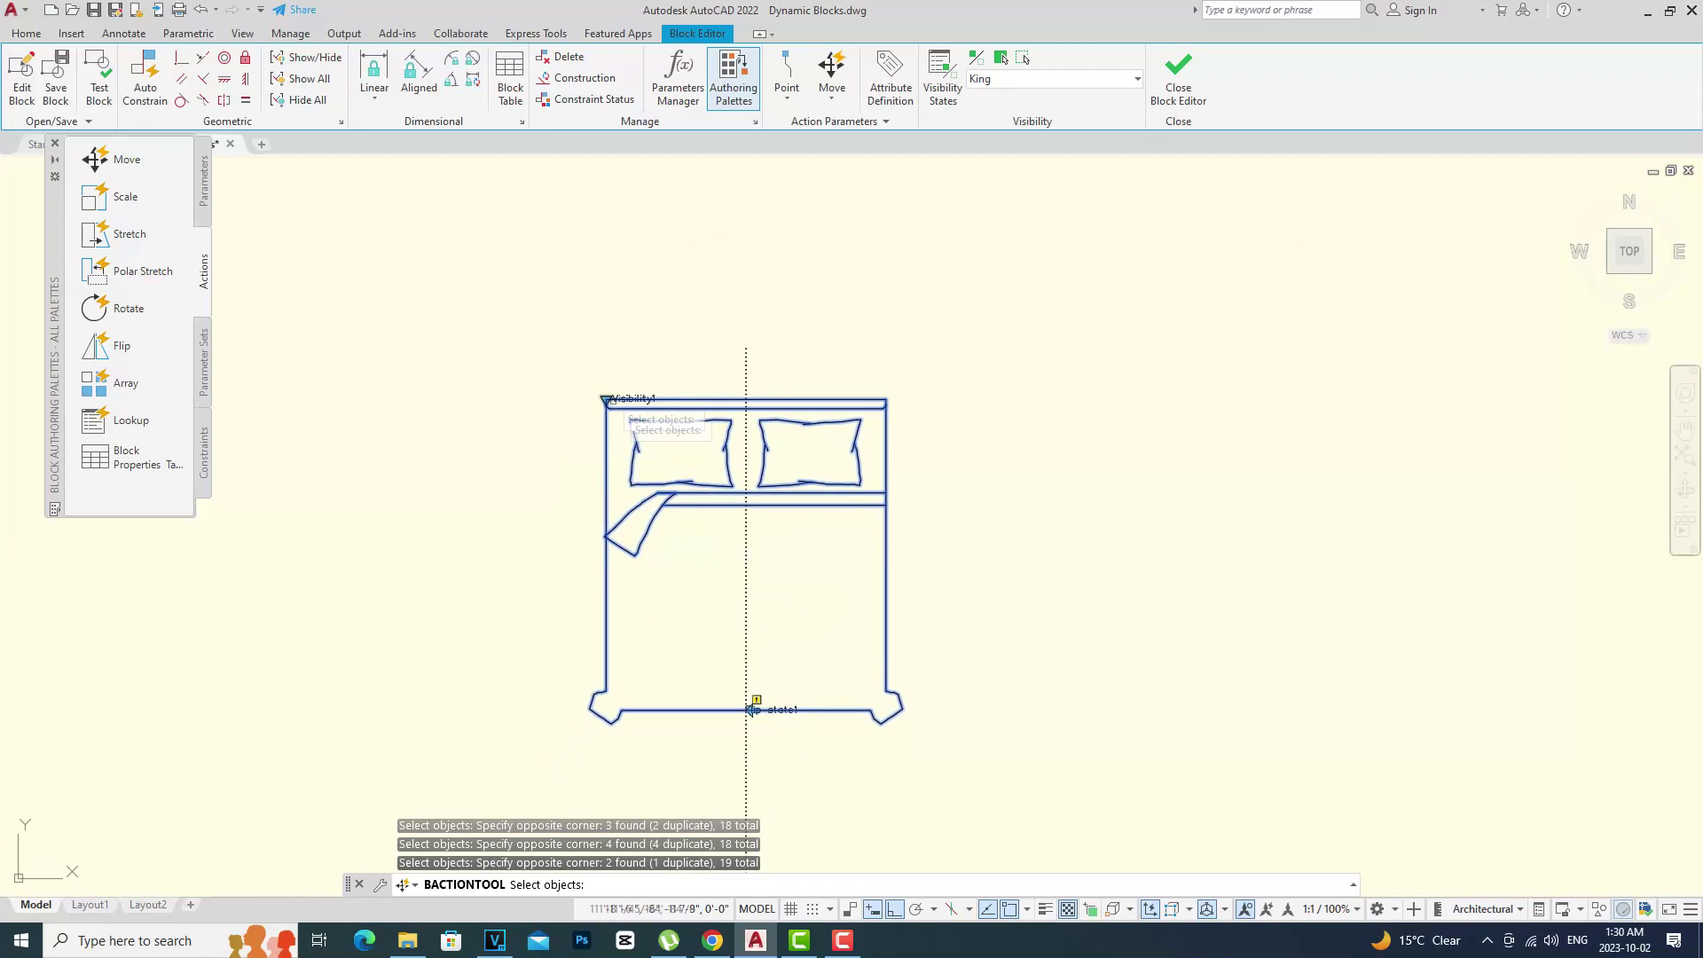
{"action": "scroll", "coordinate": [612, 400], "scroll_direction": "up", "scroll_amount": 15}
{"action": "scroll", "coordinate": [529, 561], "scroll_direction": "down", "scroll_amount": 3}
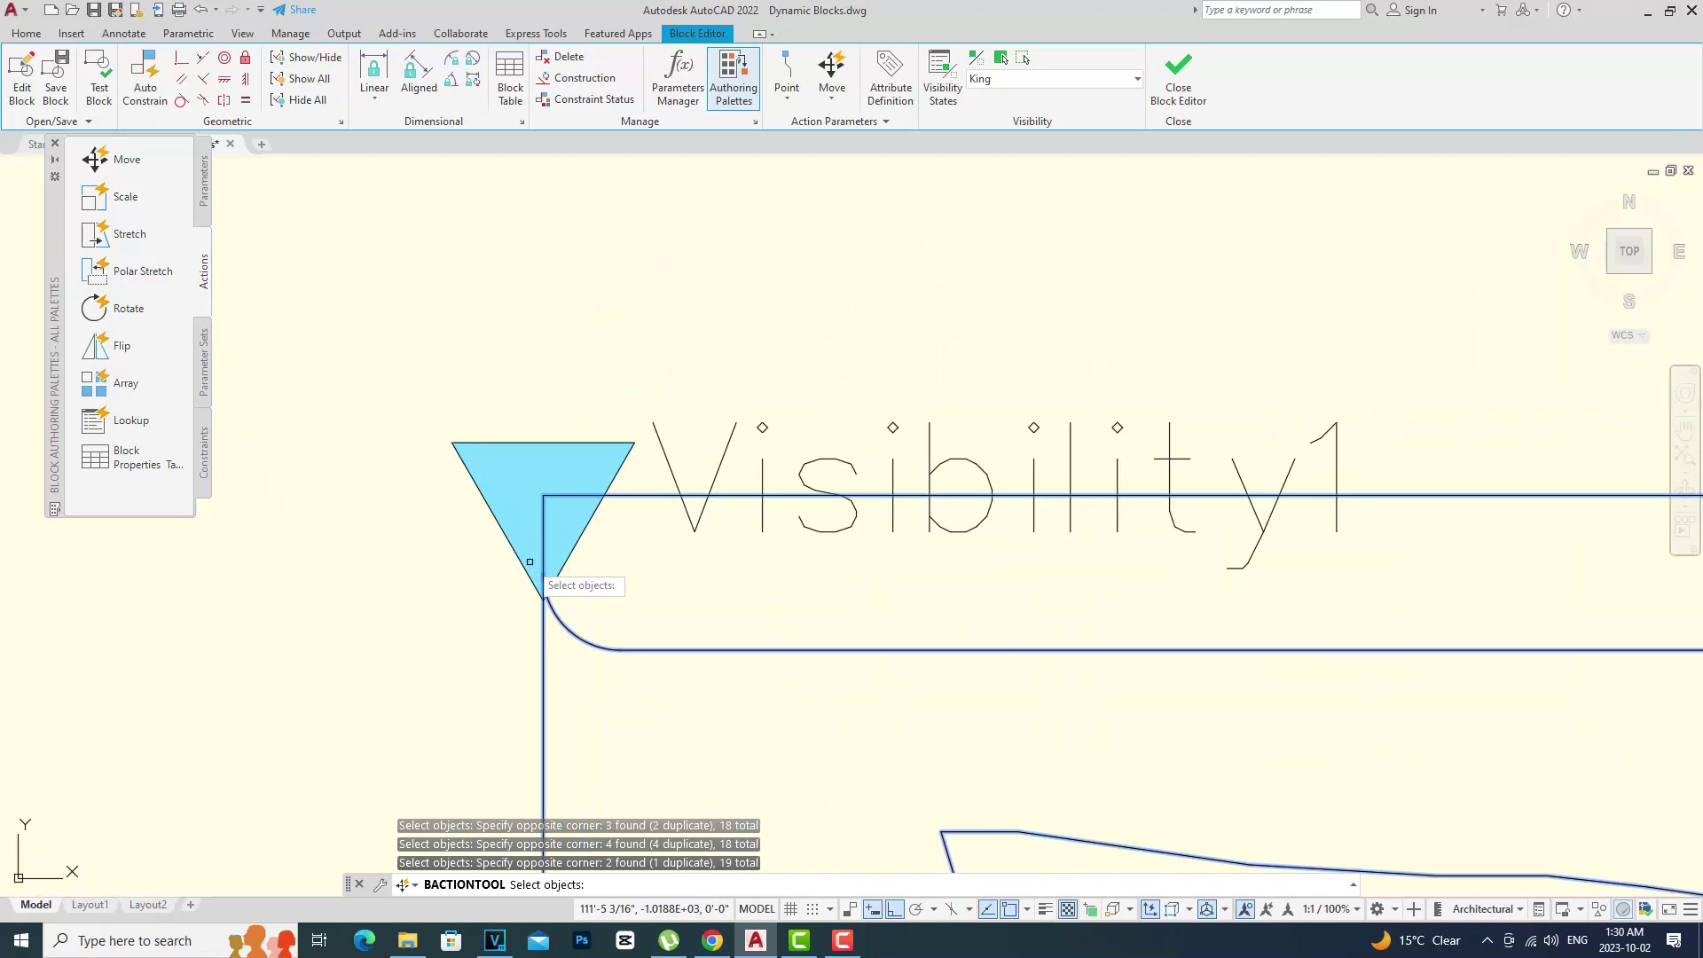
{"action": "left_click", "coordinate": [534, 591]}
{"action": "left_click", "coordinate": [440, 413]}
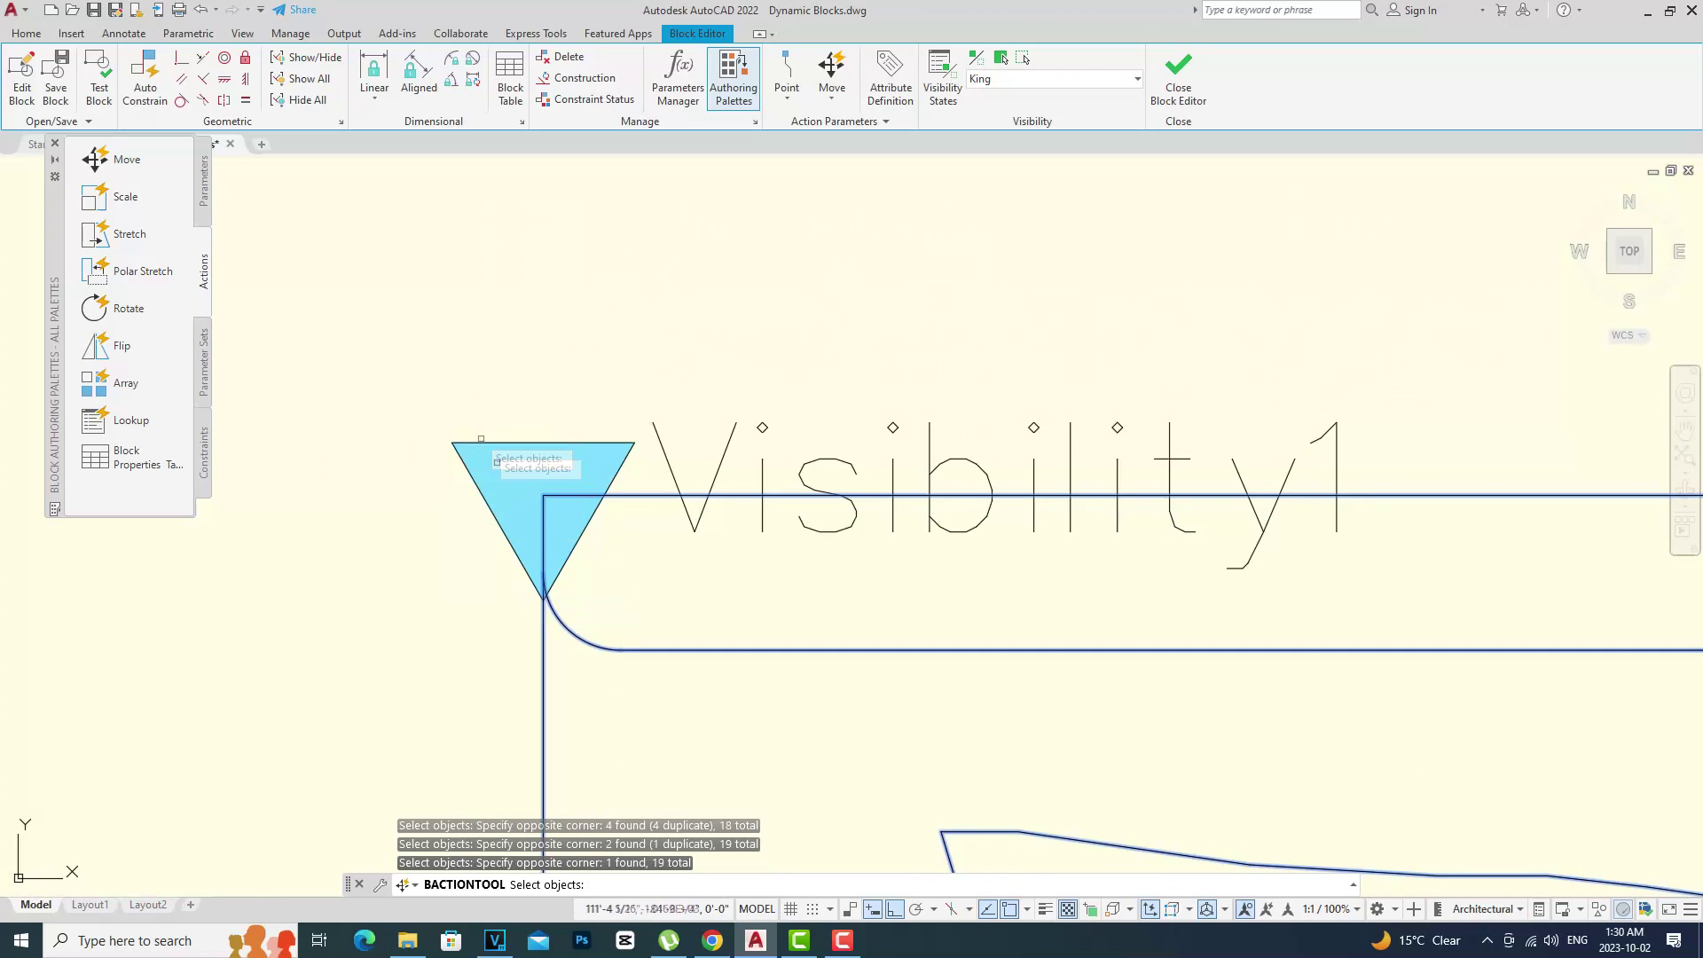
{"action": "scroll", "coordinate": [594, 584], "scroll_direction": "down", "scroll_amount": 10}
{"action": "middle_click_drag", "start_coordinate": [732, 678], "coordinate": [735, 572]}
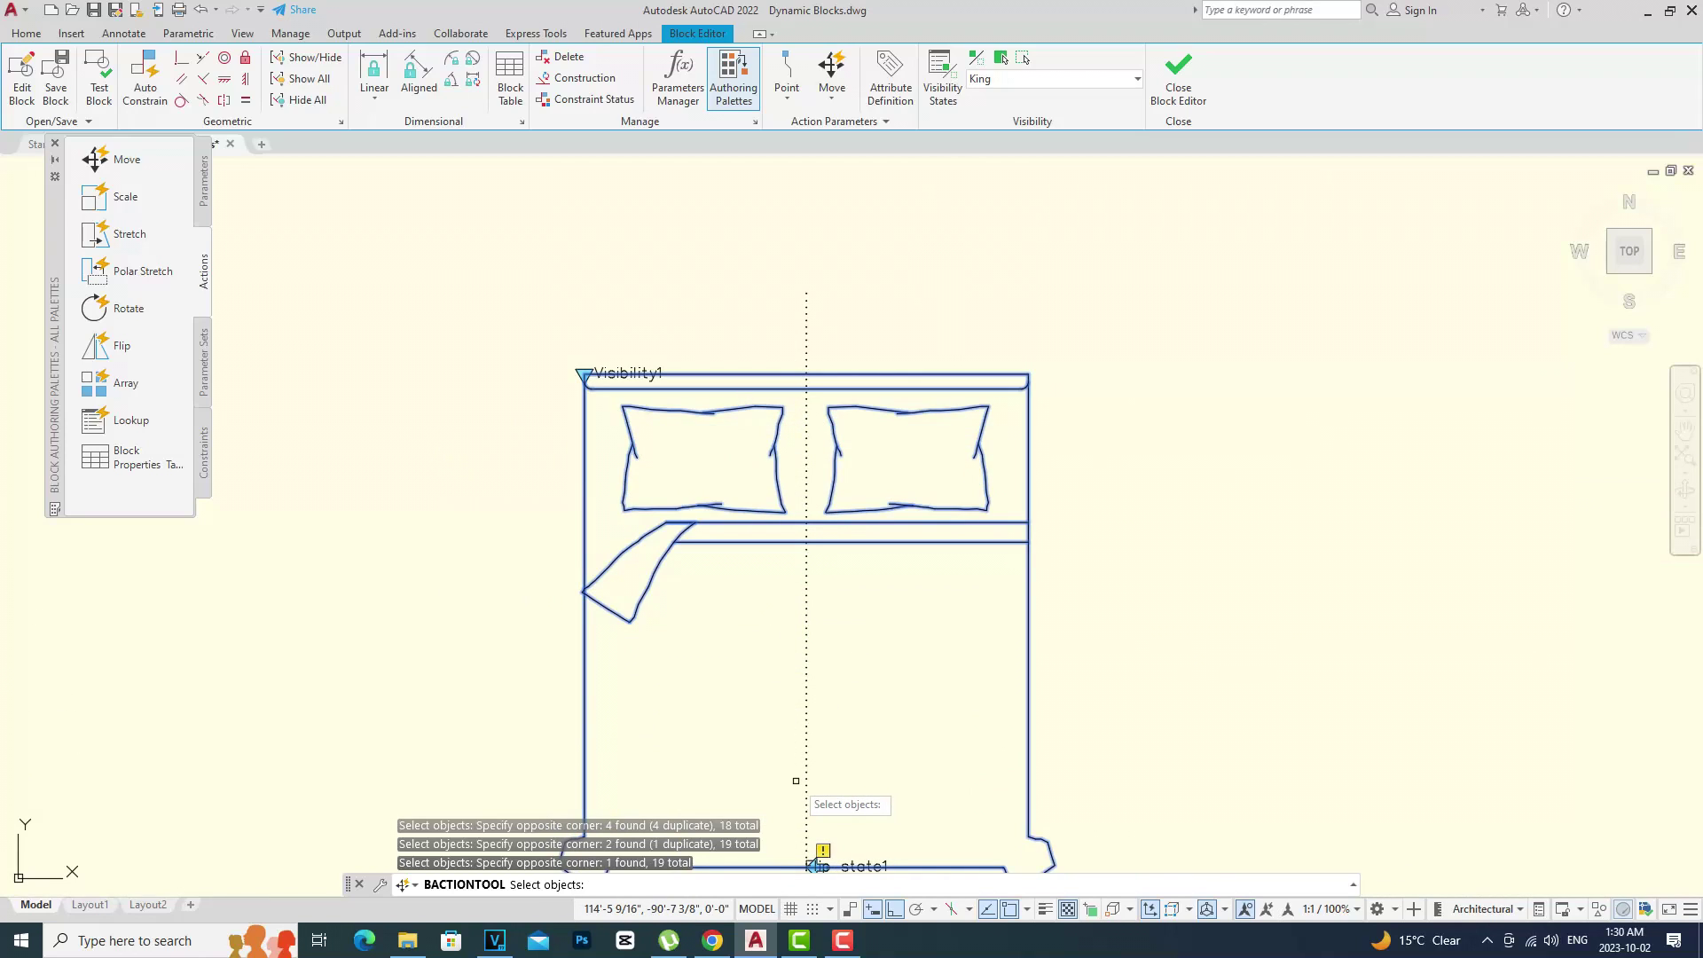
{"action": "key", "text": "Return"}
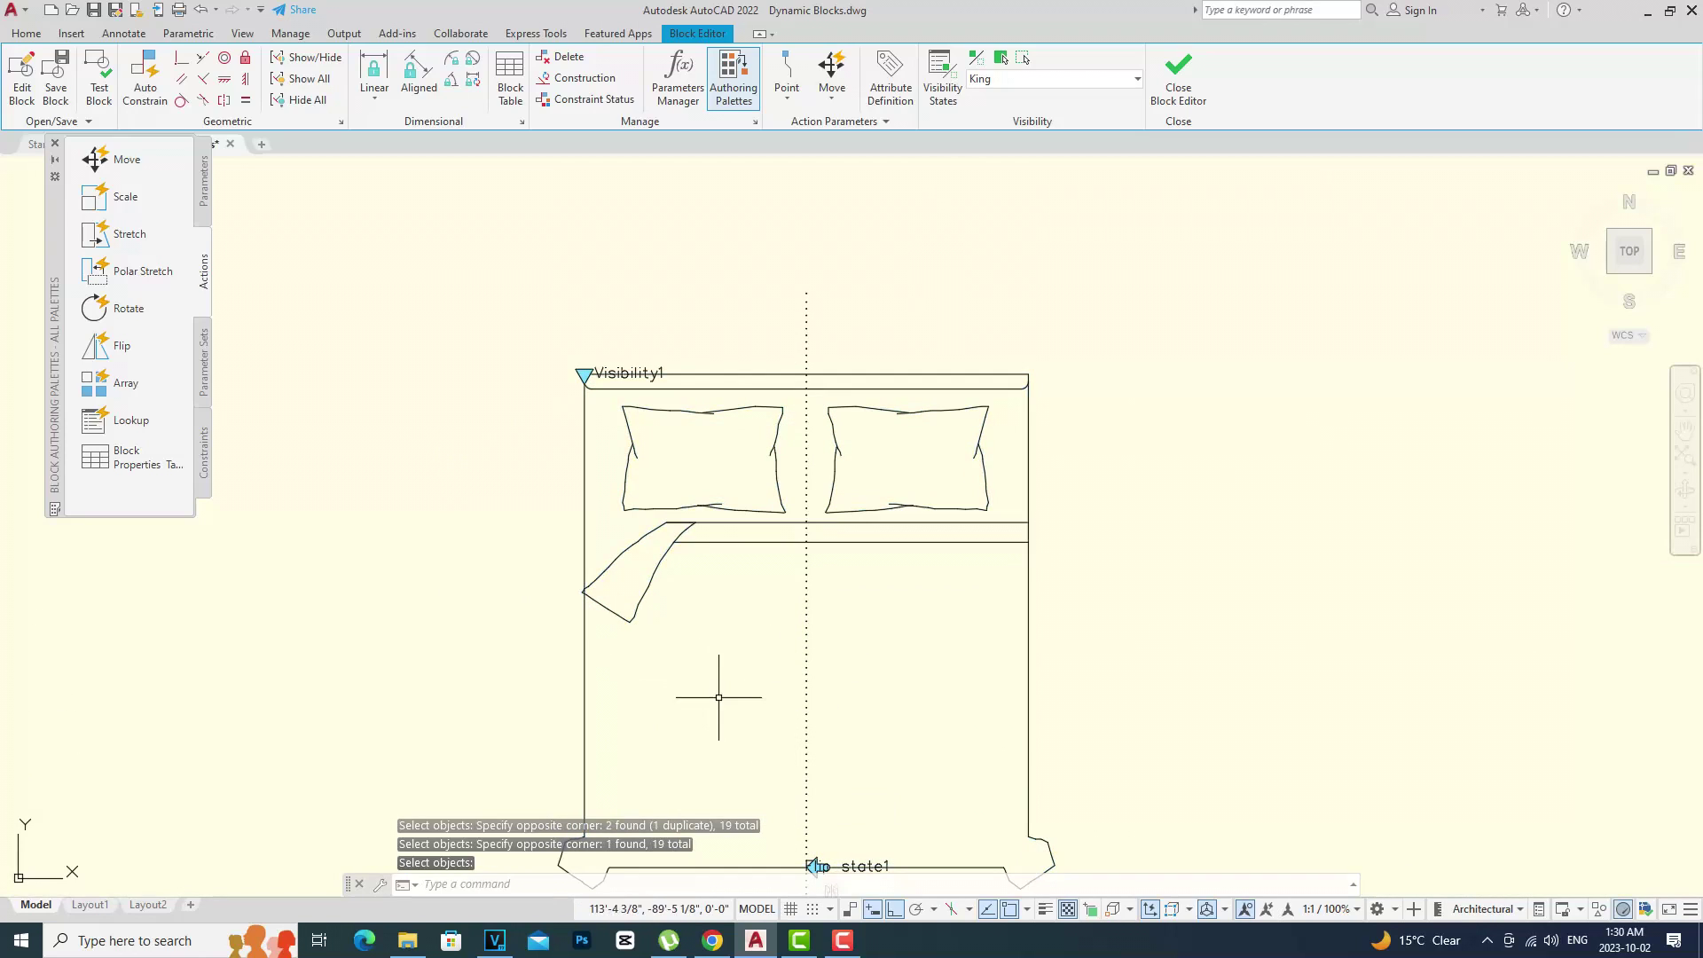
Close the Block Editor, saving the changes to the bed block.
{"action": "left_click", "coordinate": [1176, 97]}
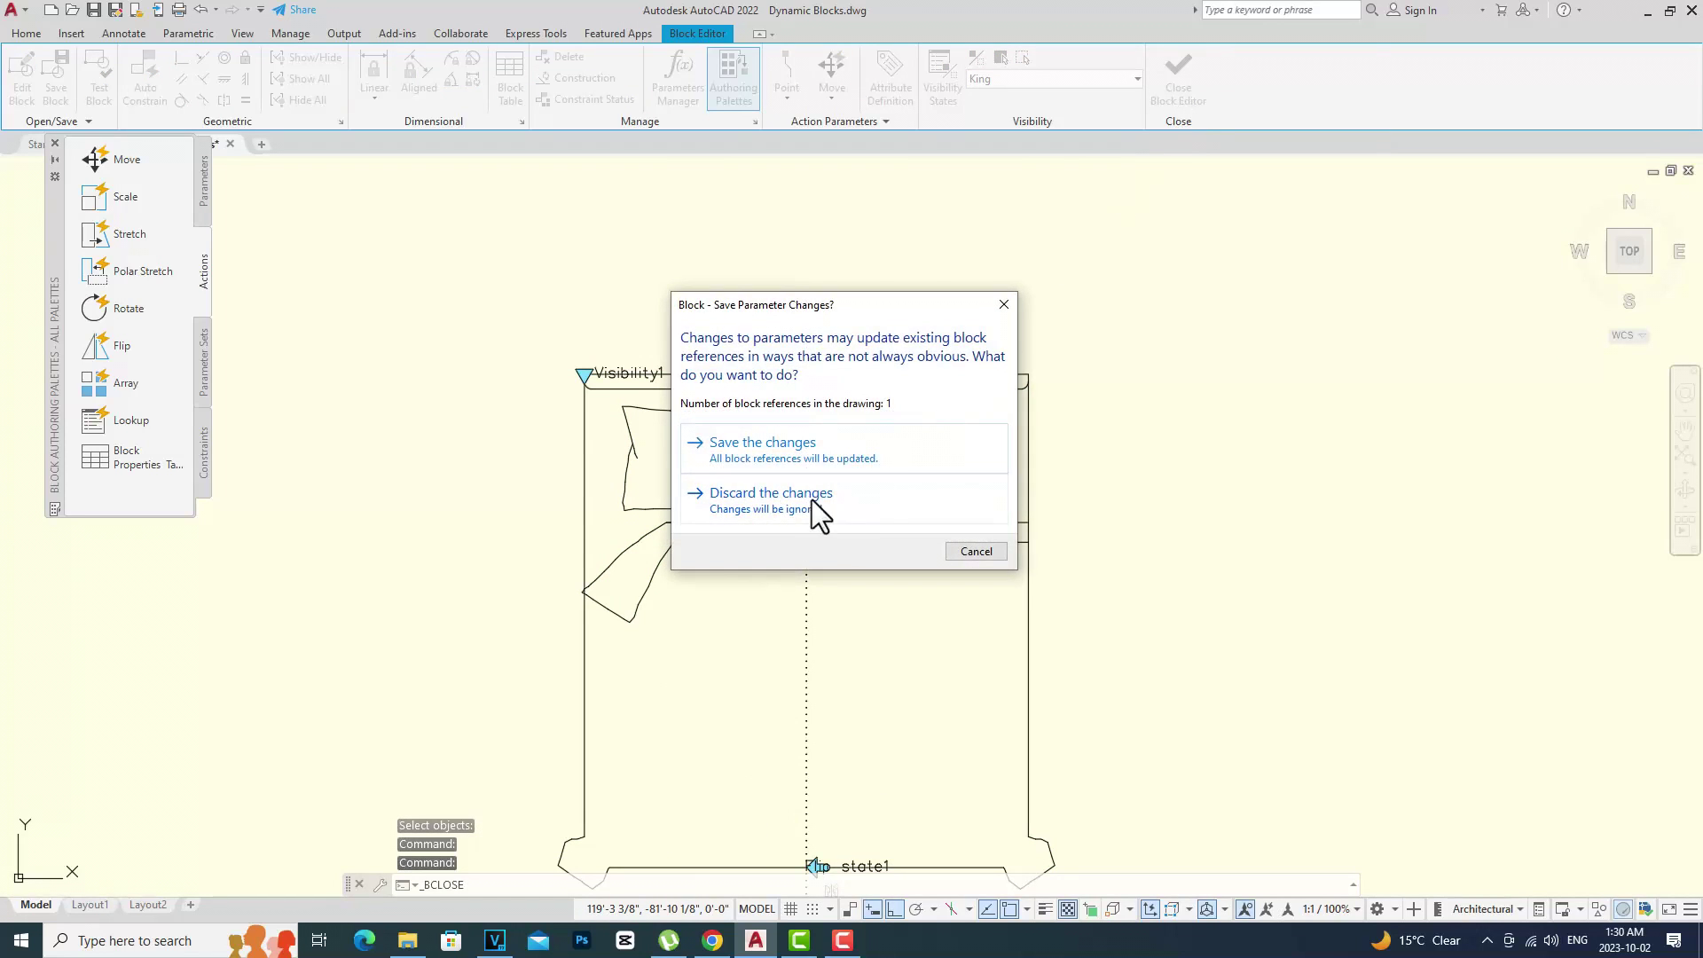
{"action": "left_click", "coordinate": [795, 452]}
{"action": "scroll", "coordinate": [735, 516], "scroll_direction": "down", "scroll_amount": 4}
{"action": "scroll", "coordinate": [749, 558], "scroll_direction": "up", "scroll_amount": 2}
{"action": "scroll", "coordinate": [619, 494], "scroll_direction": "up", "scroll_amount": 1}
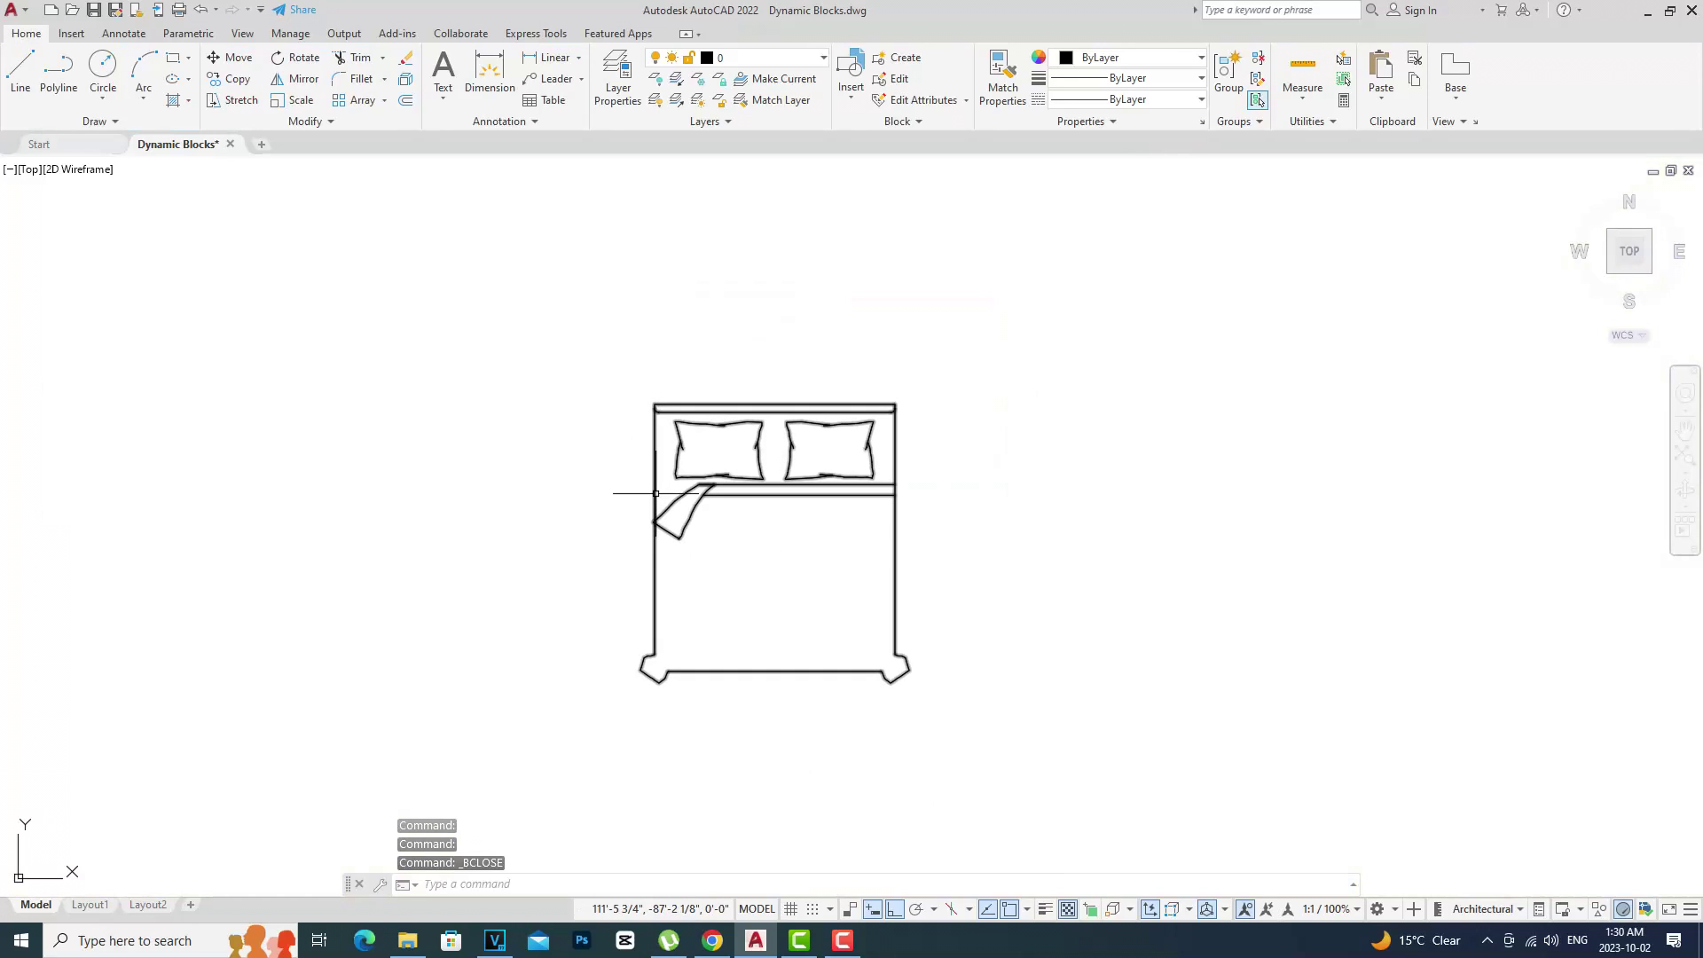
Select the bed and toggle its flip grip repeatedly, ending with the folded sheet corner on the right.
{"action": "left_click", "coordinate": [656, 493]}
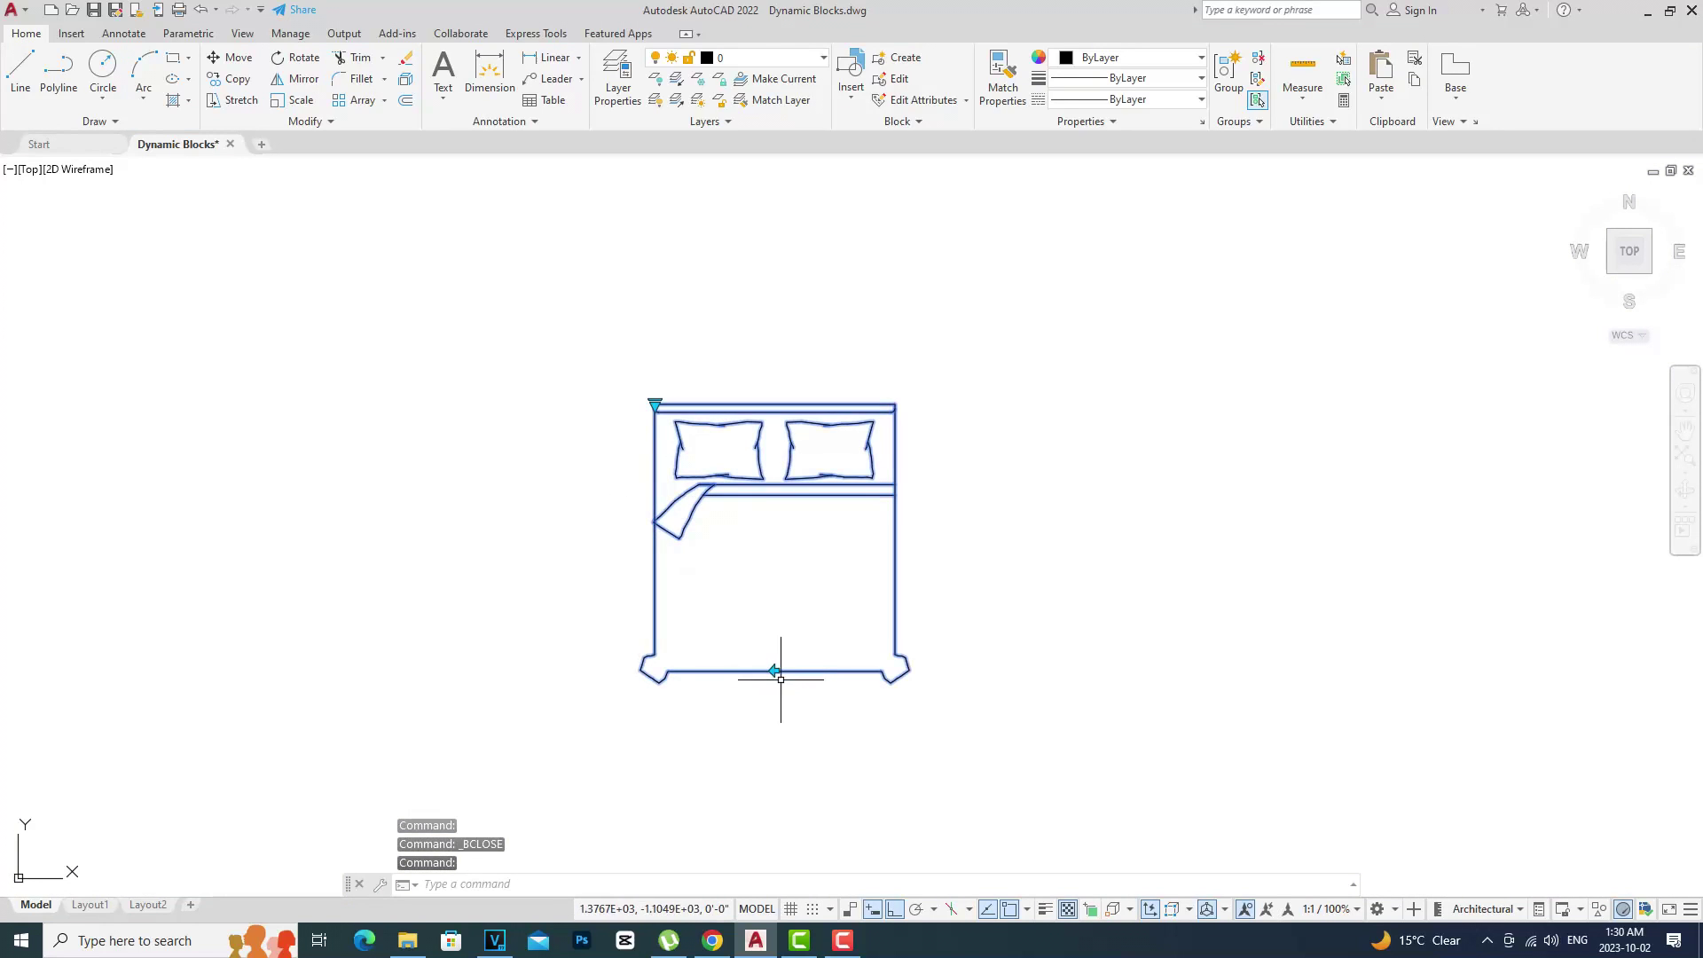
{"action": "scroll", "coordinate": [783, 678], "scroll_direction": "up", "scroll_amount": 6}
{"action": "left_click", "coordinate": [744, 648]}
{"action": "scroll", "coordinate": [784, 662], "scroll_direction": "down", "scroll_amount": 6}
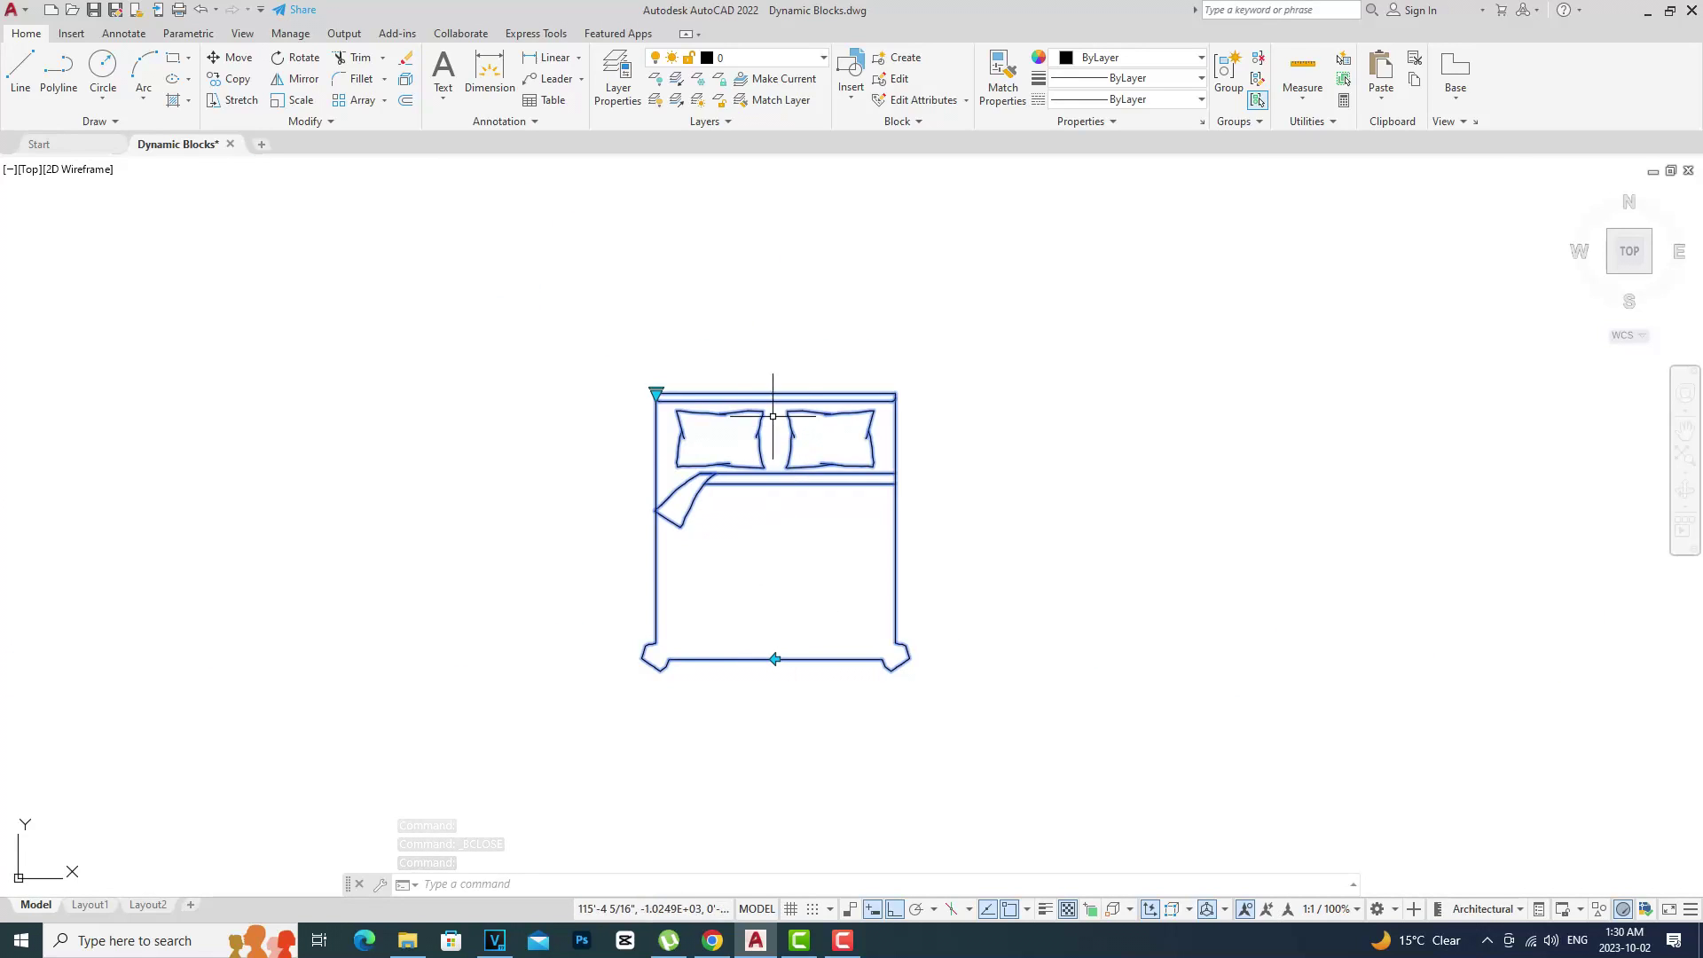
{"action": "left_click", "coordinate": [776, 659]}
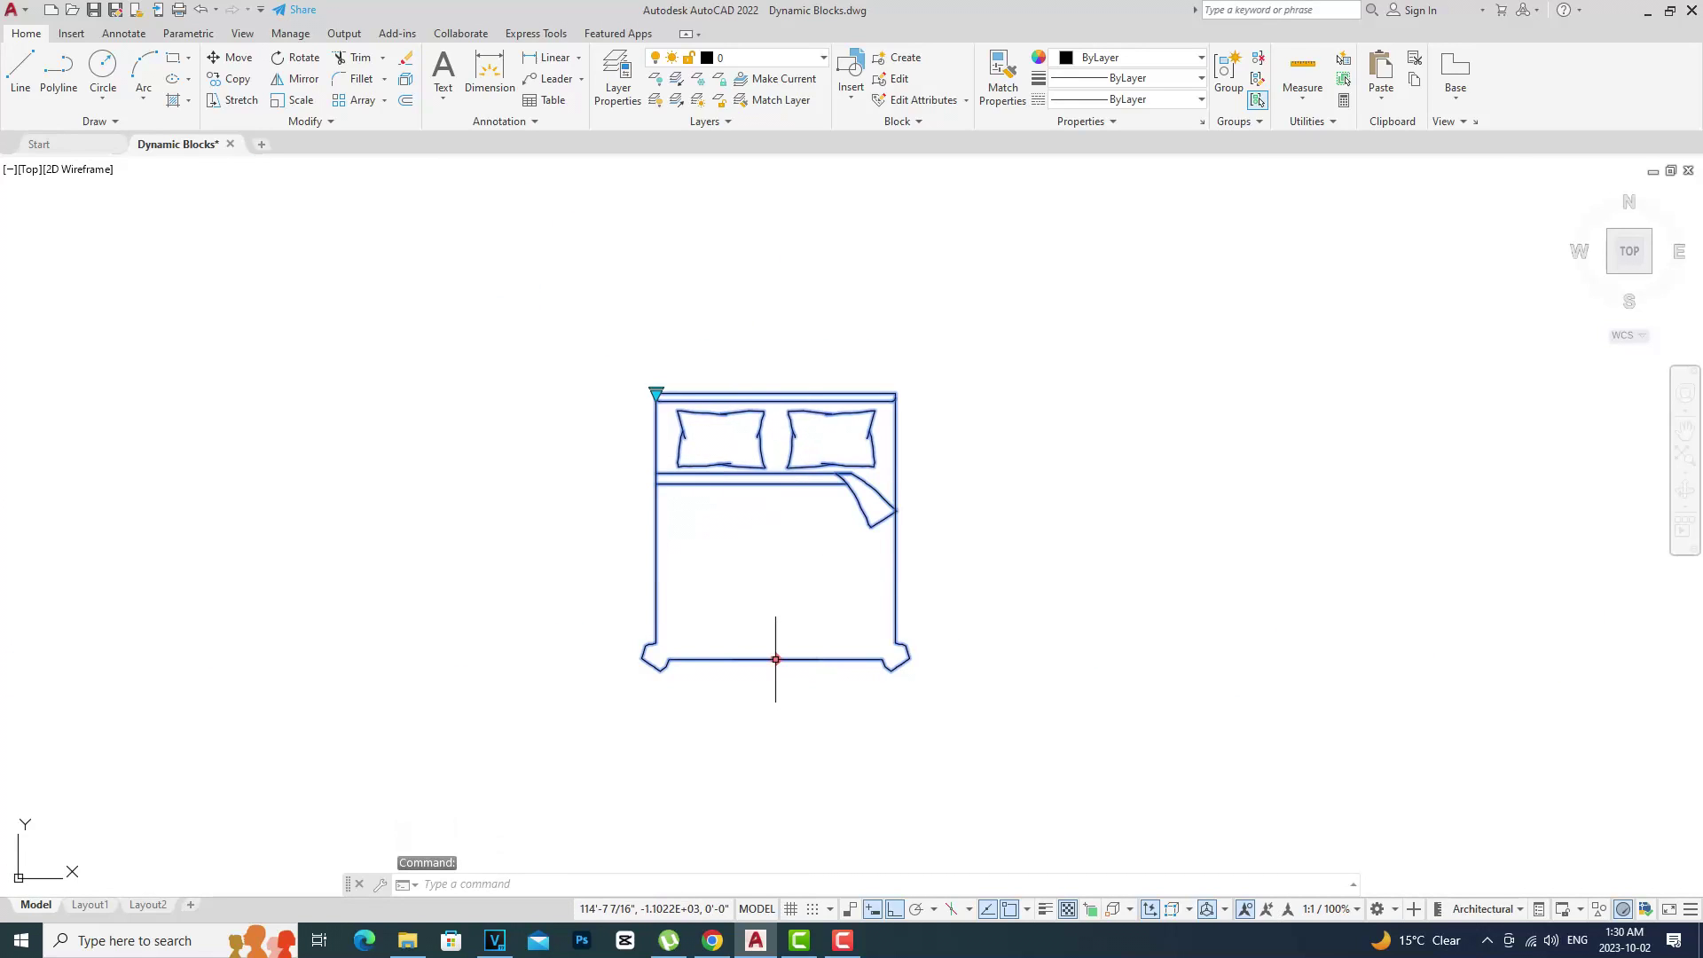
{"action": "left_click", "coordinate": [775, 659]}
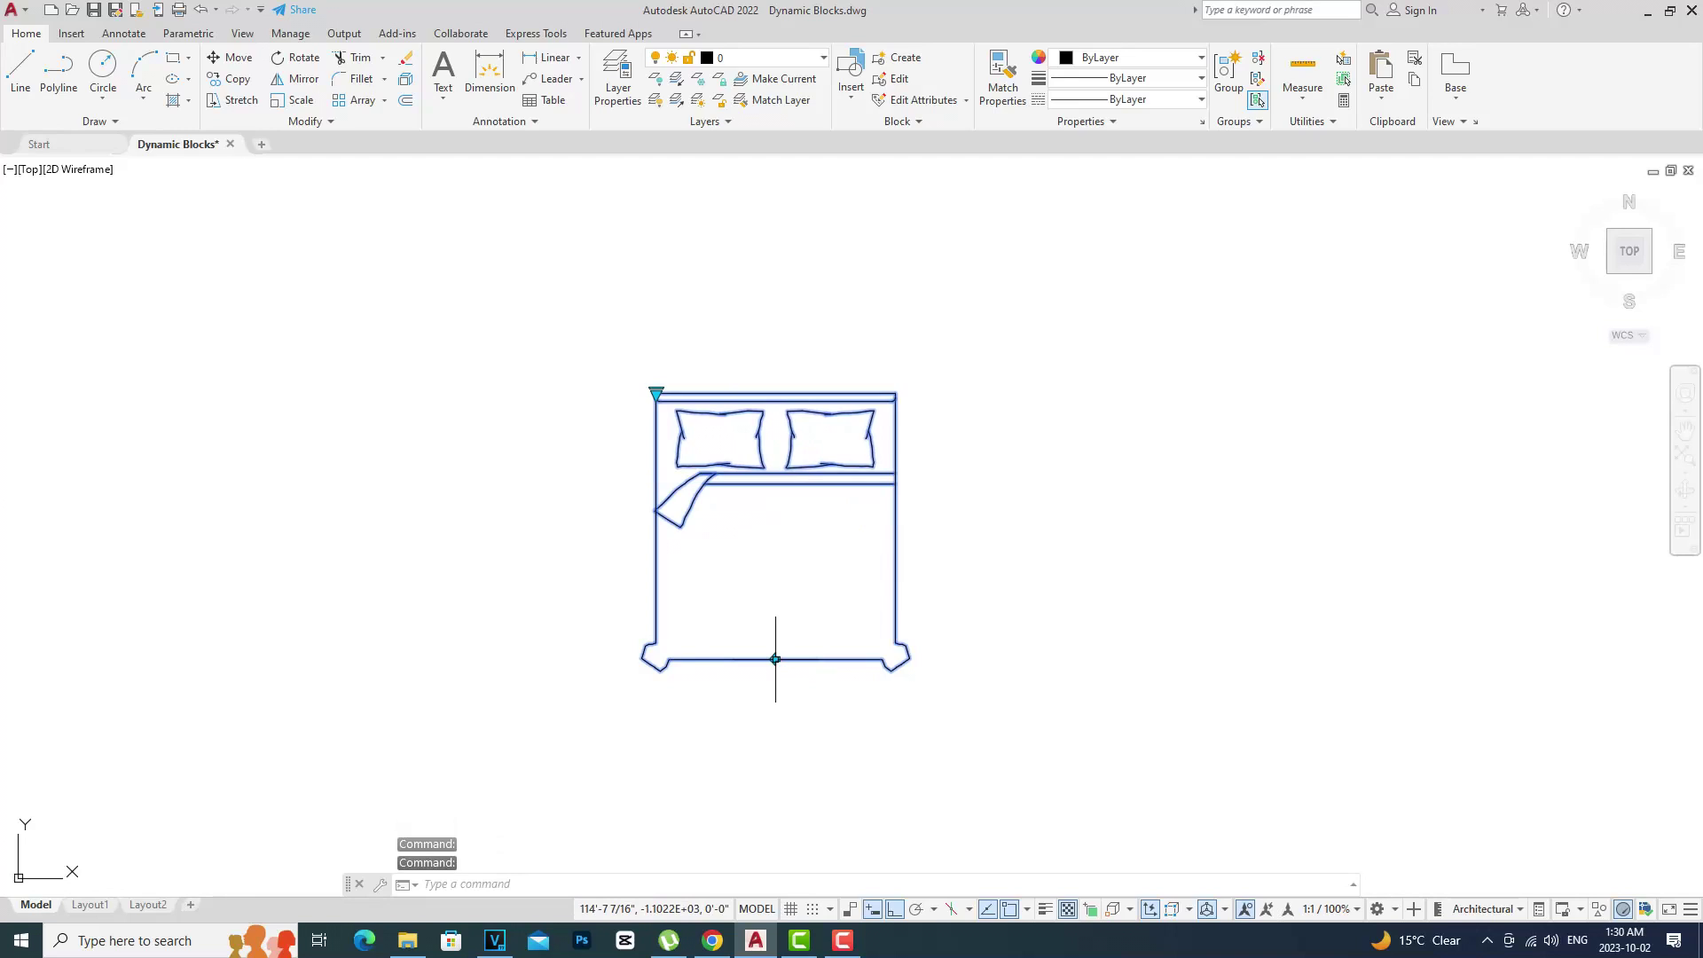
{"action": "left_click", "coordinate": [775, 659]}
{"action": "left_click", "coordinate": [775, 659]}
{"action": "left_click", "coordinate": [775, 659]}
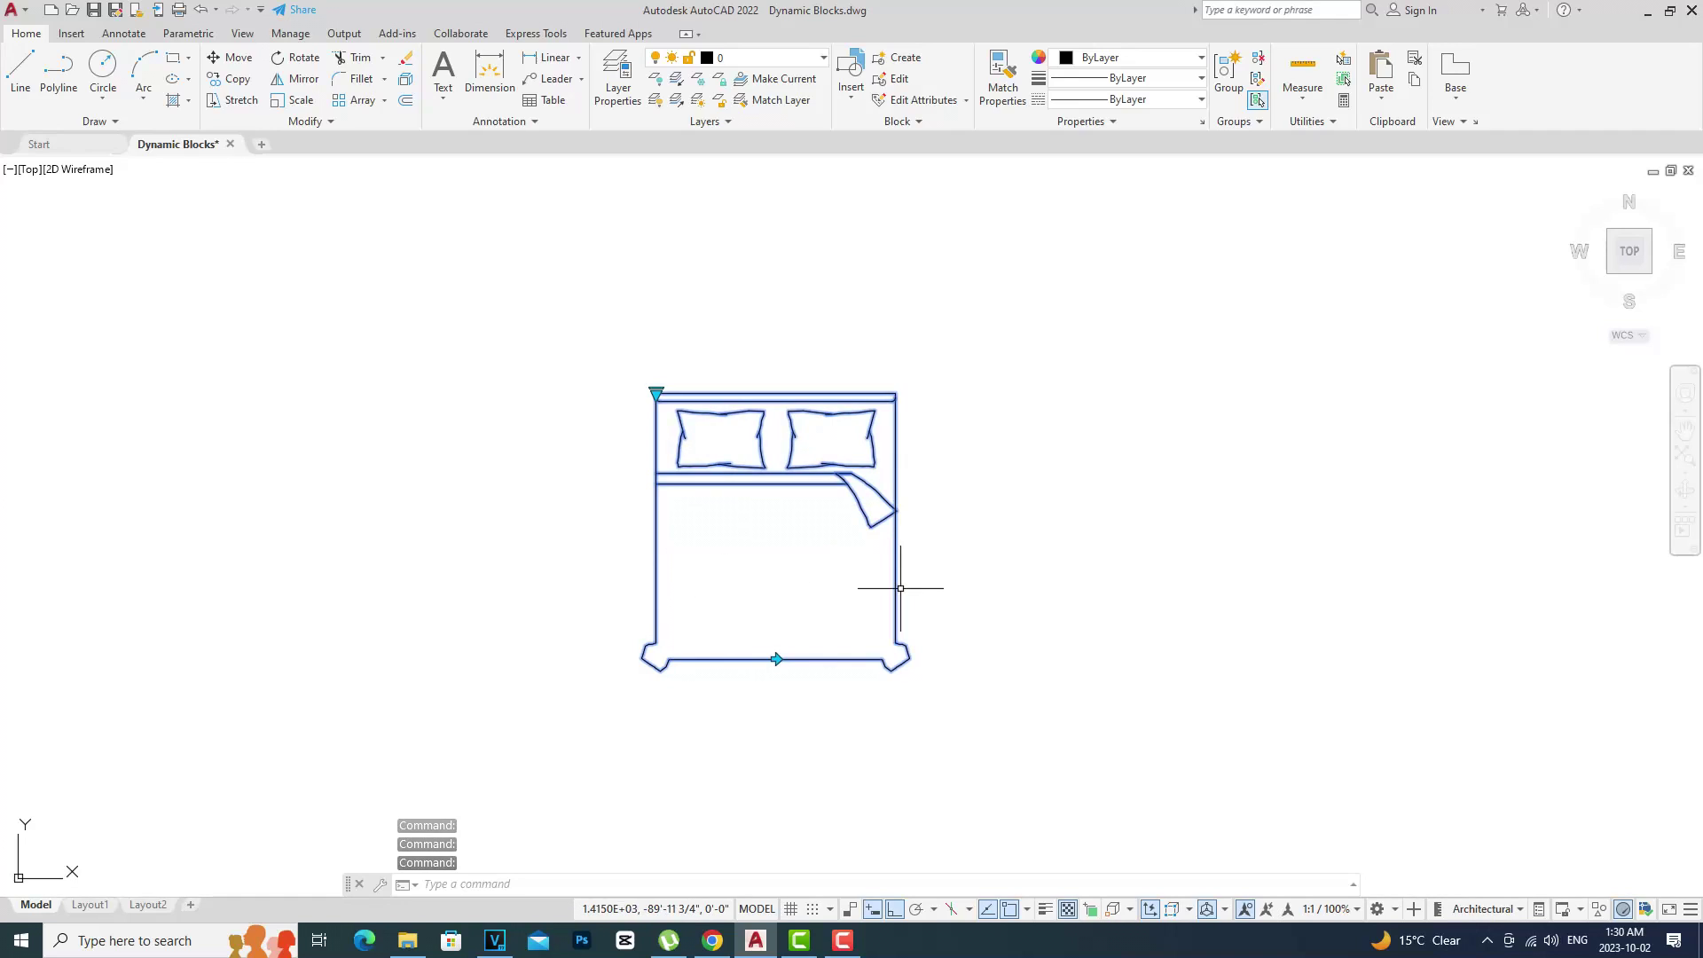
Reopen the Bed Sizes block definition in the Block Editor.
{"action": "type", "text": "B"}
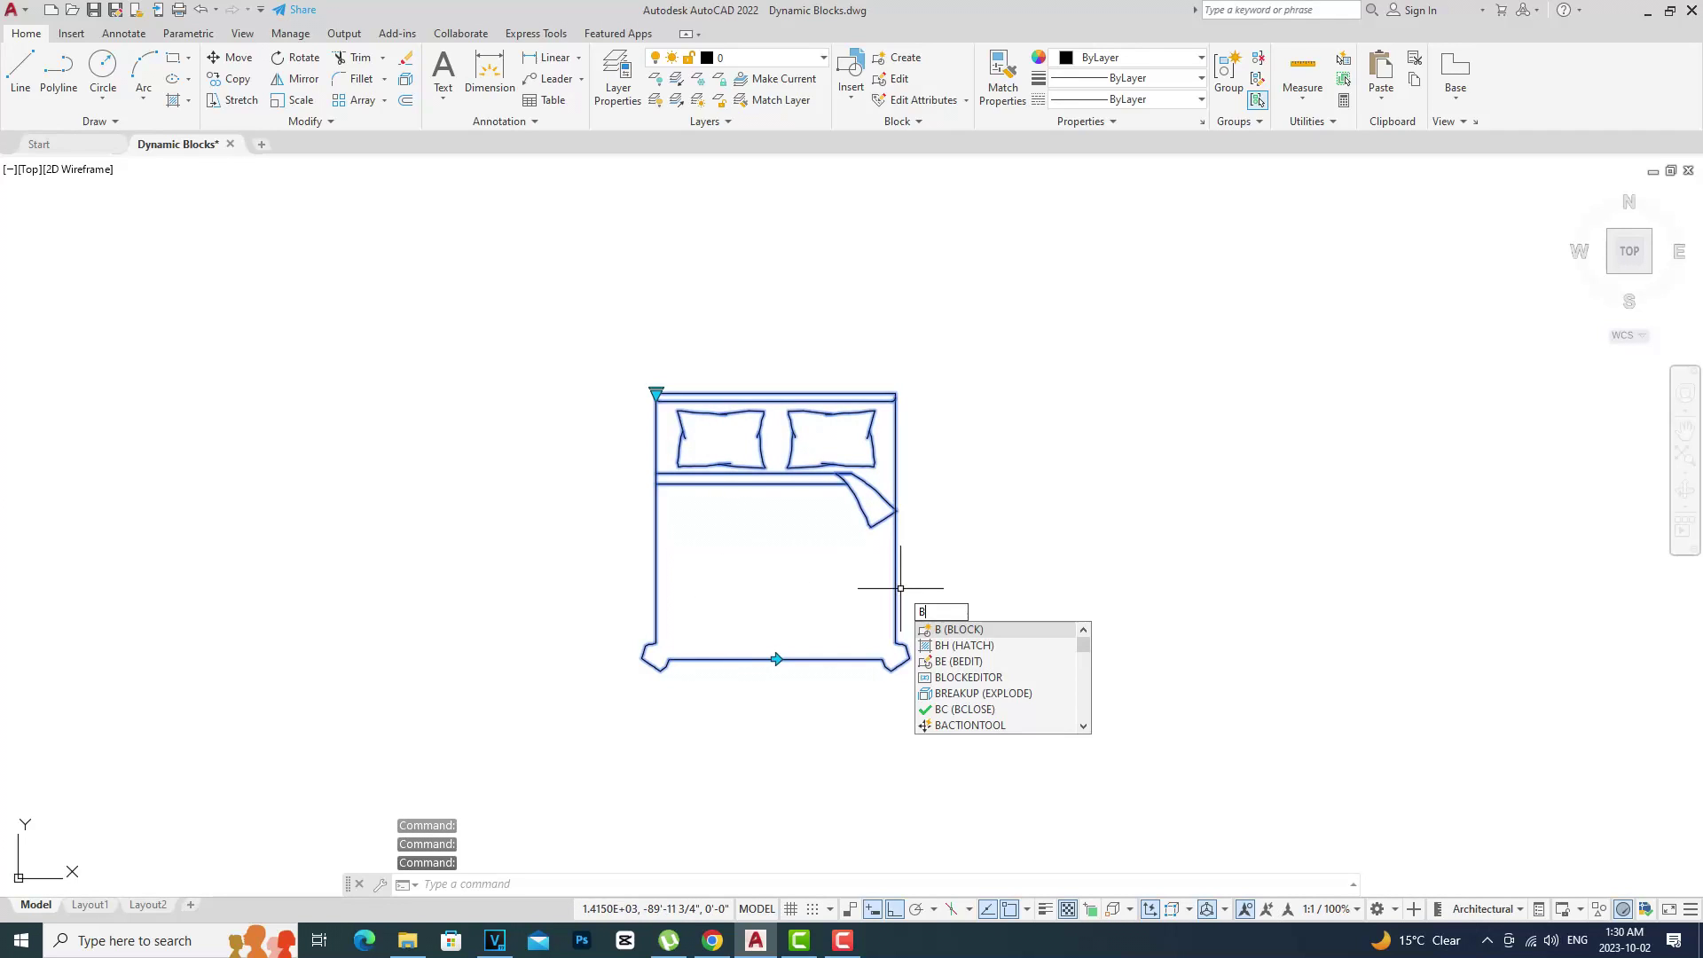
{"action": "type", "text": "ed"}
{"action": "key", "text": "Return"}
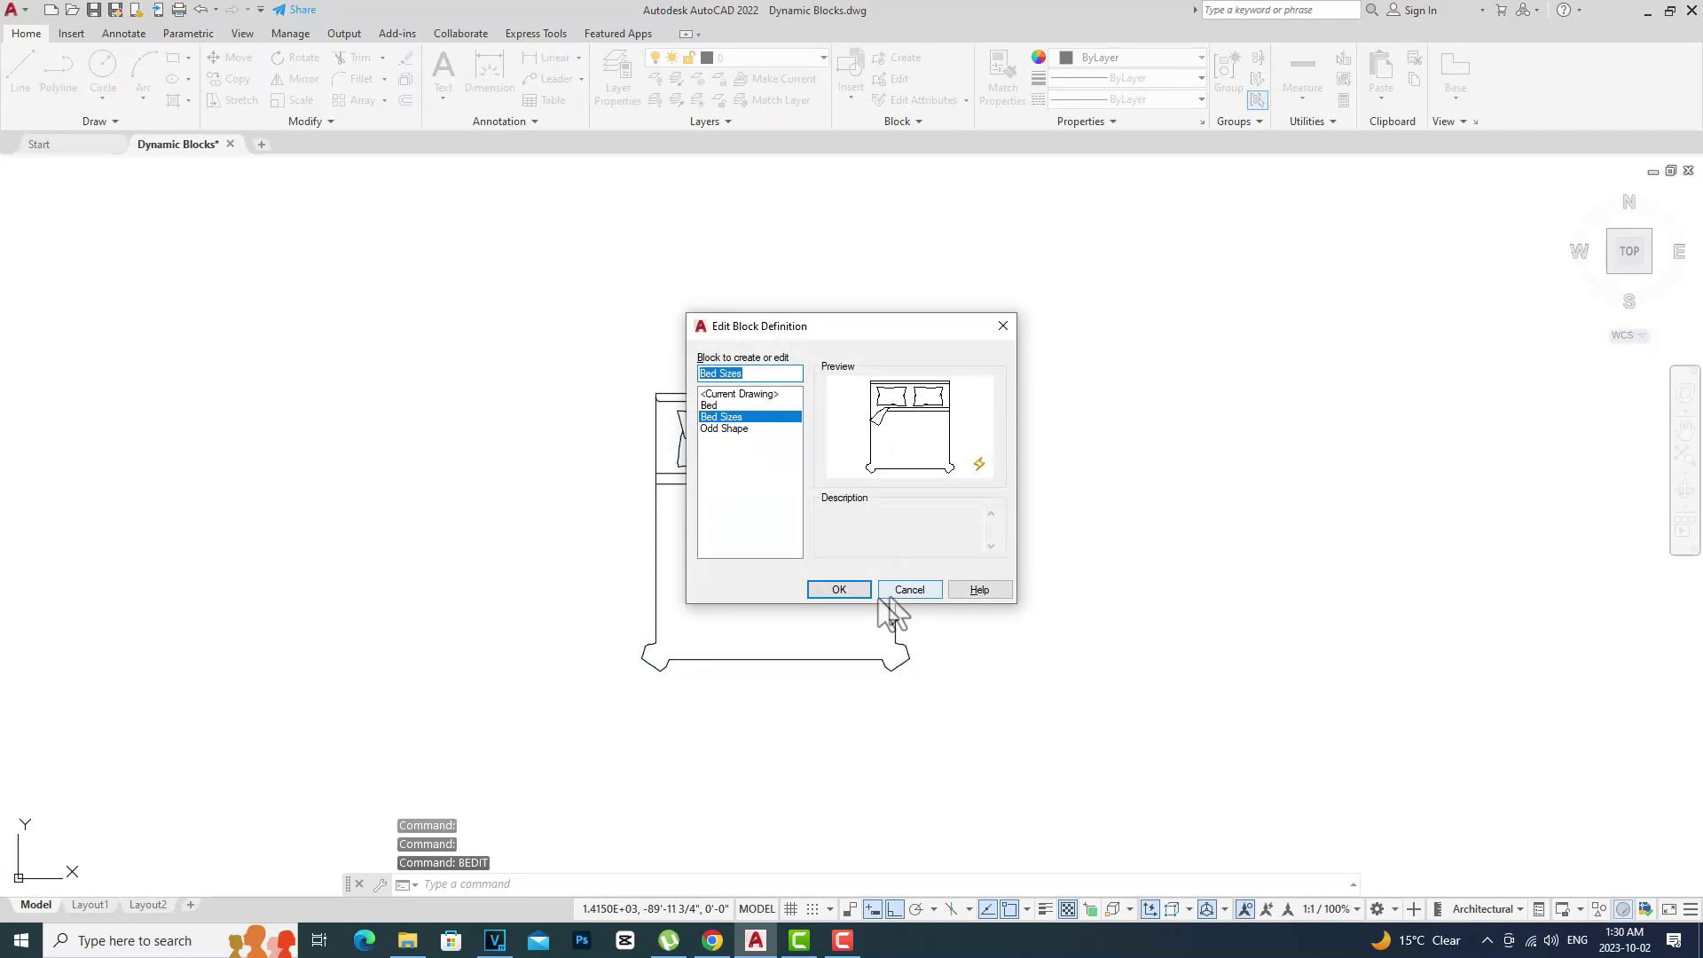
{"action": "left_click", "coordinate": [837, 595]}
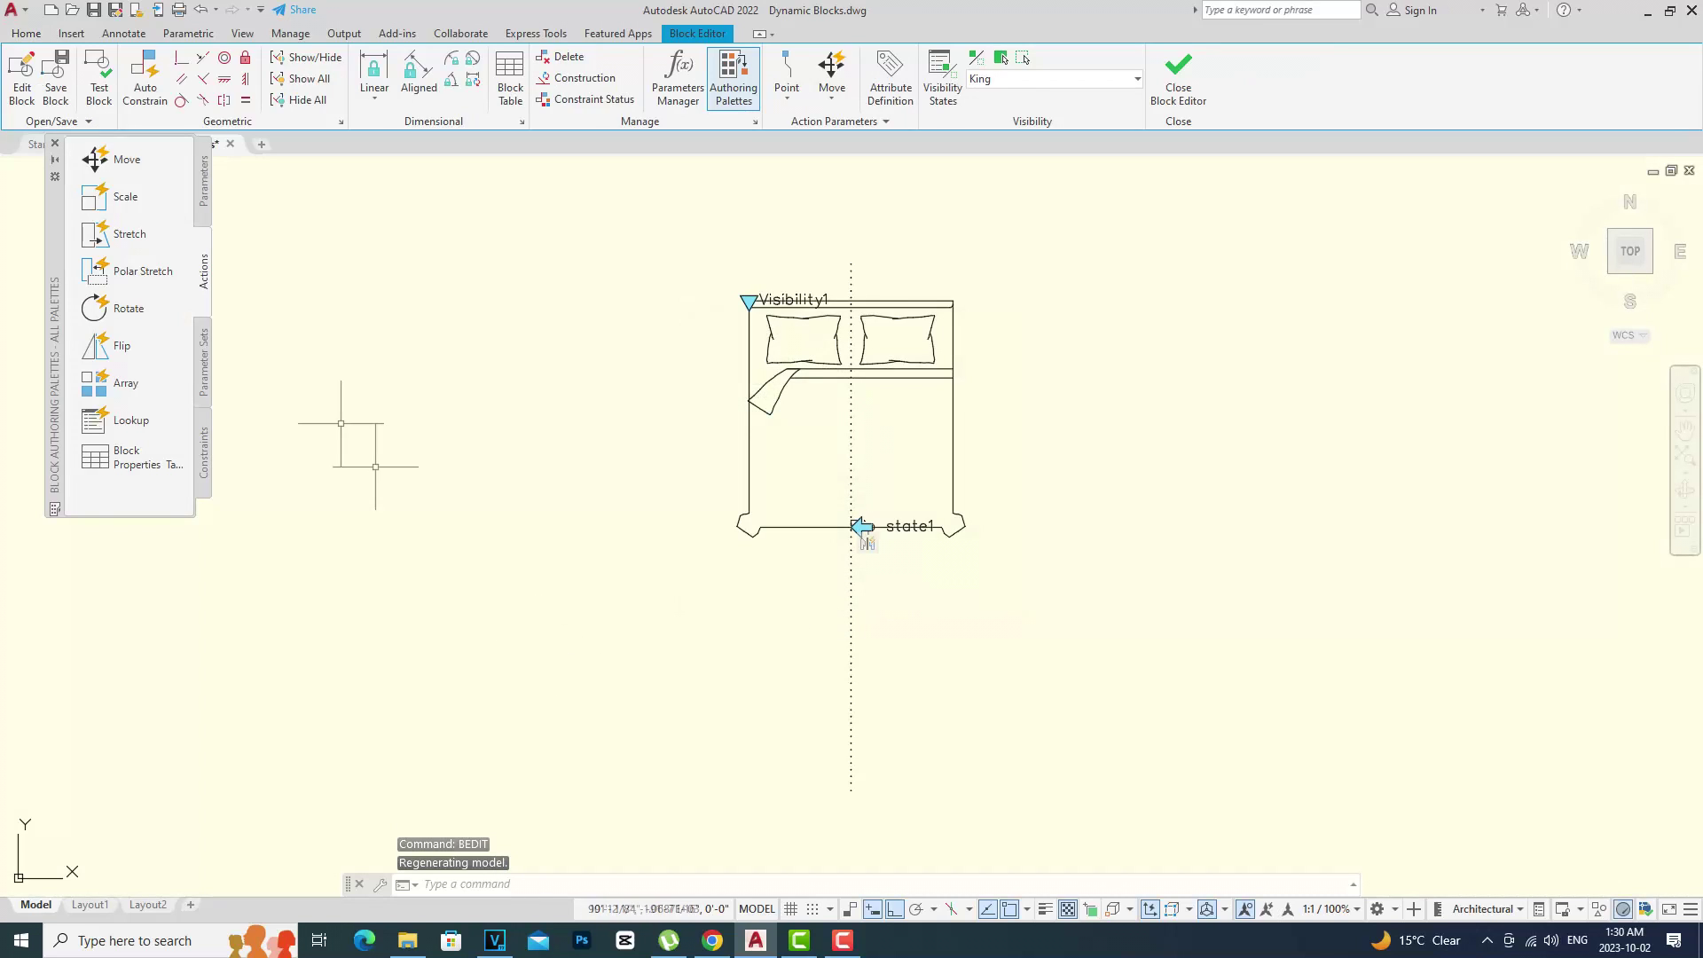
Add Flip state2 with a horizontal reflection line from the bed's right-edge midpoint.
{"action": "left_click", "coordinate": [200, 155]}
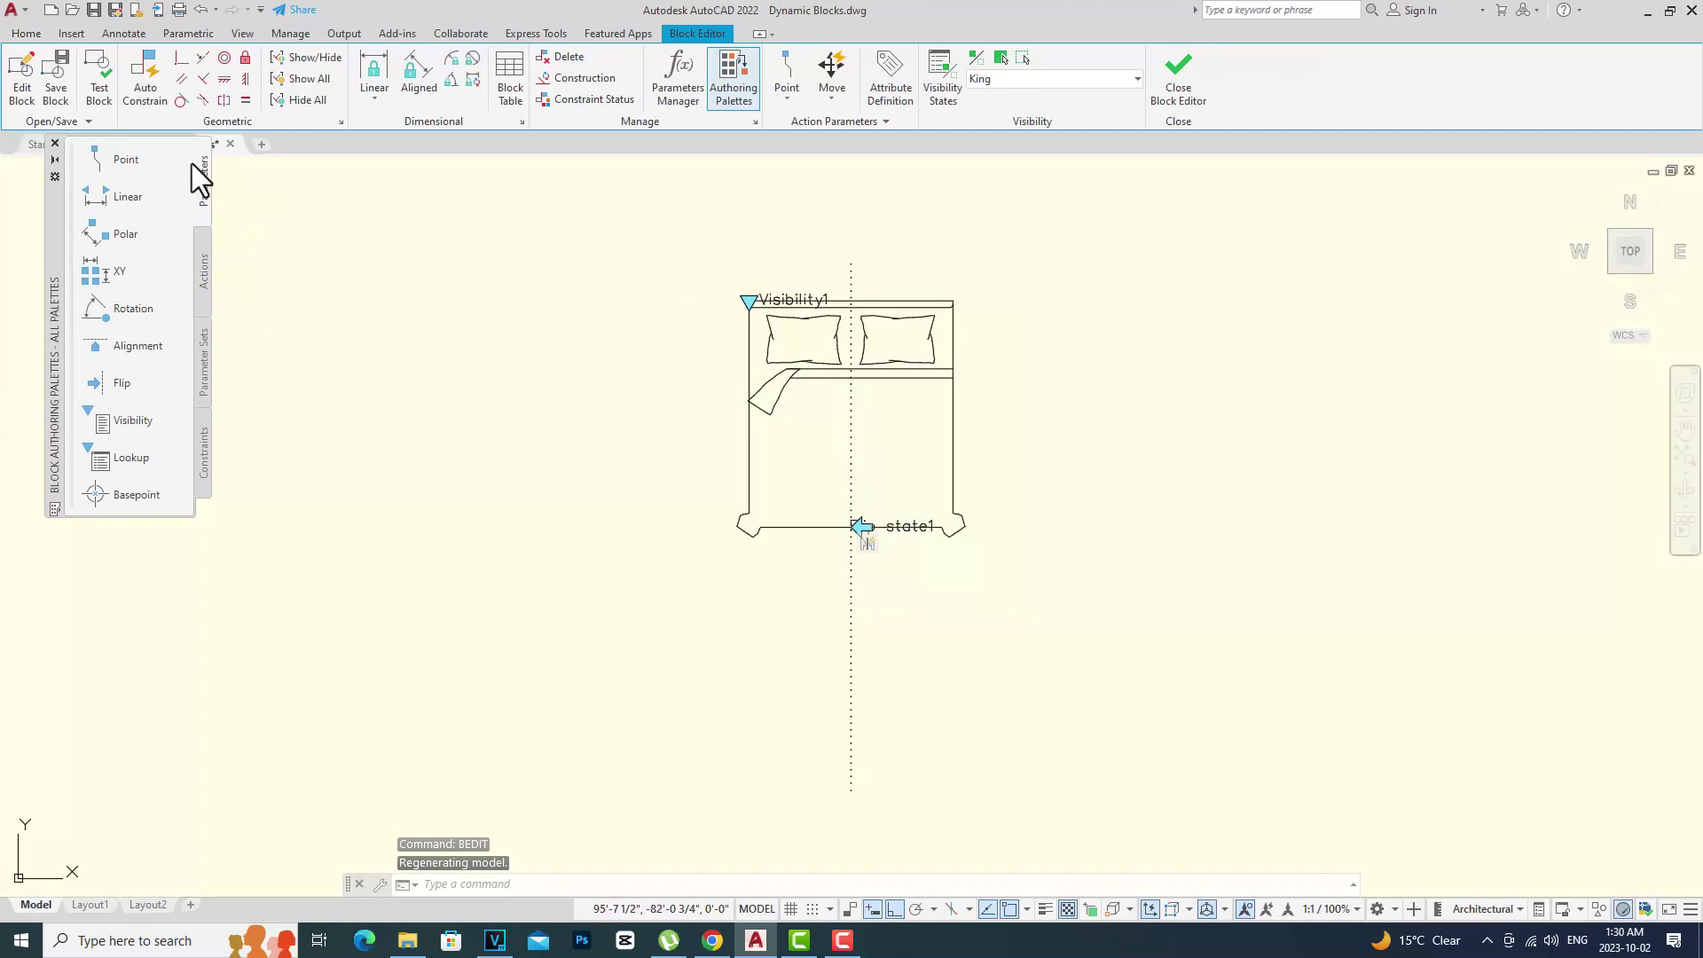
{"action": "left_click", "coordinate": [131, 386]}
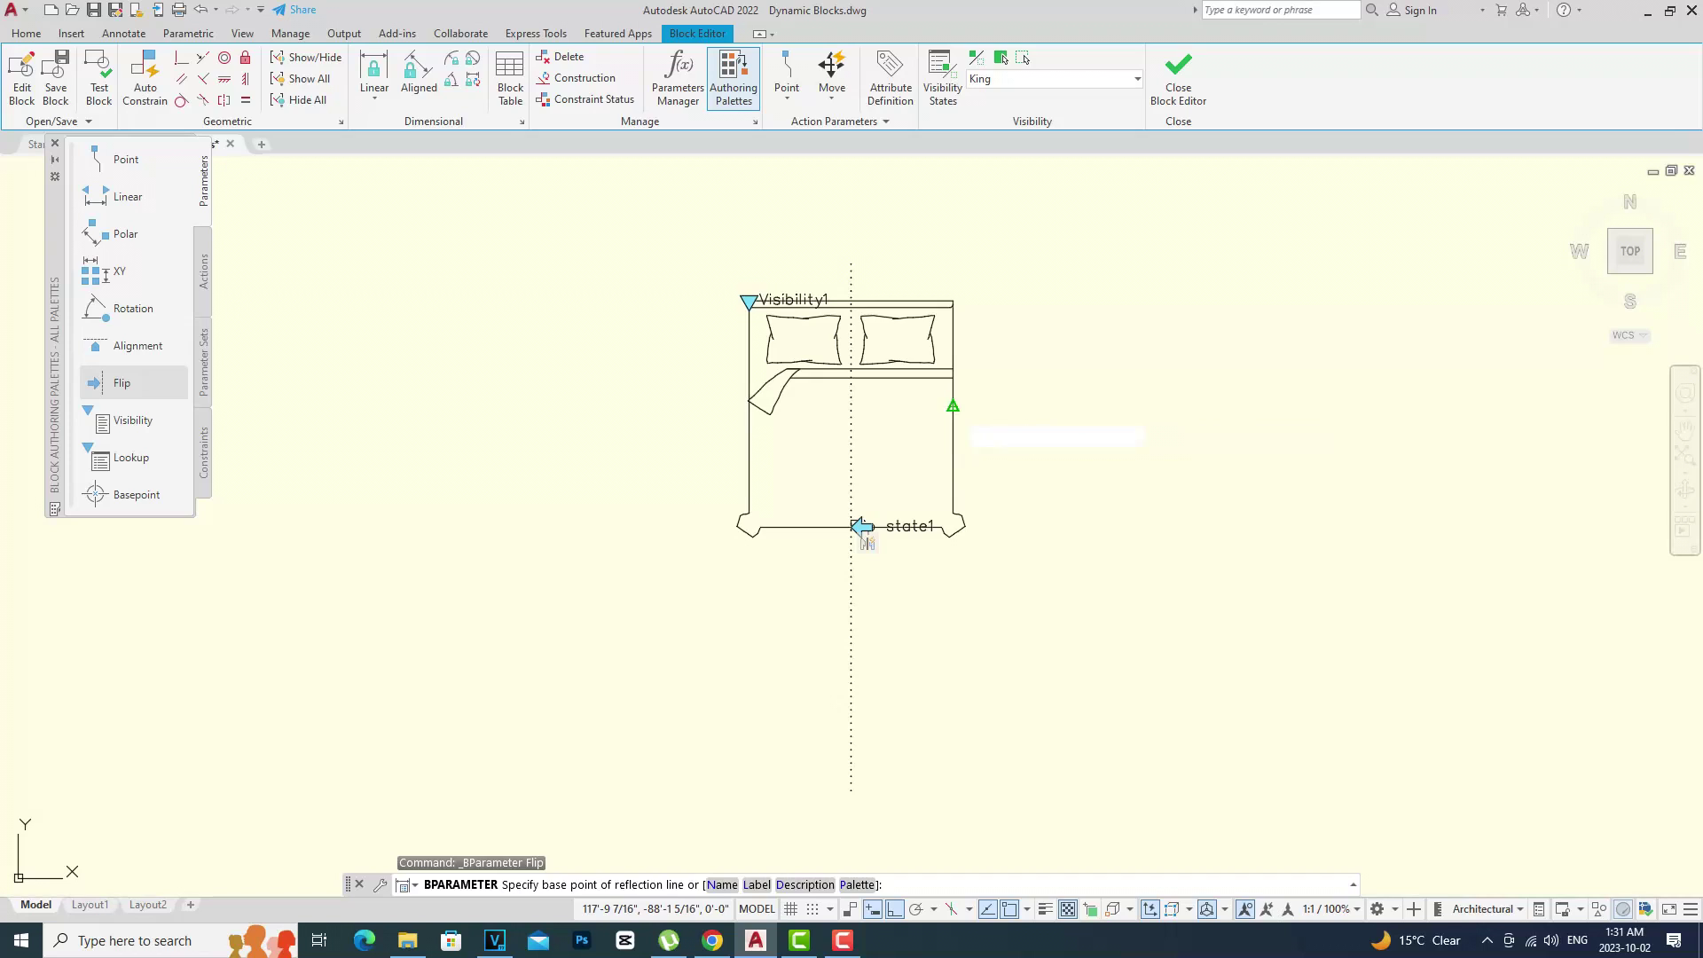
{"action": "left_click", "coordinate": [952, 406]}
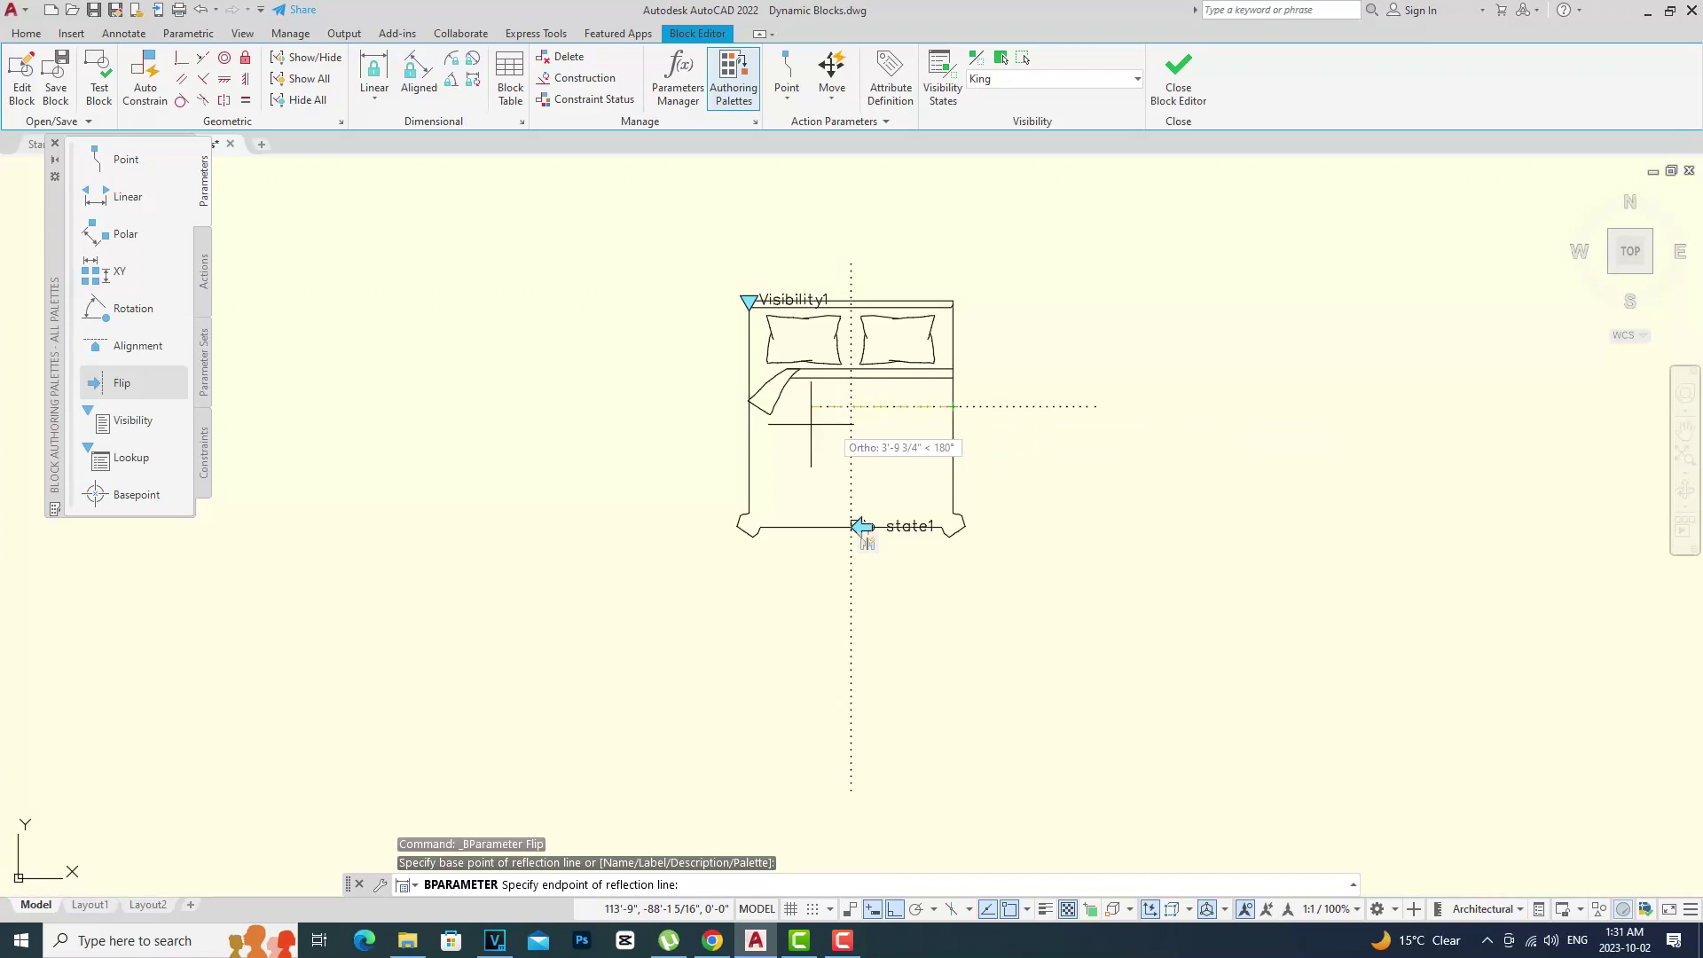
{"action": "left_click", "coordinate": [576, 427]}
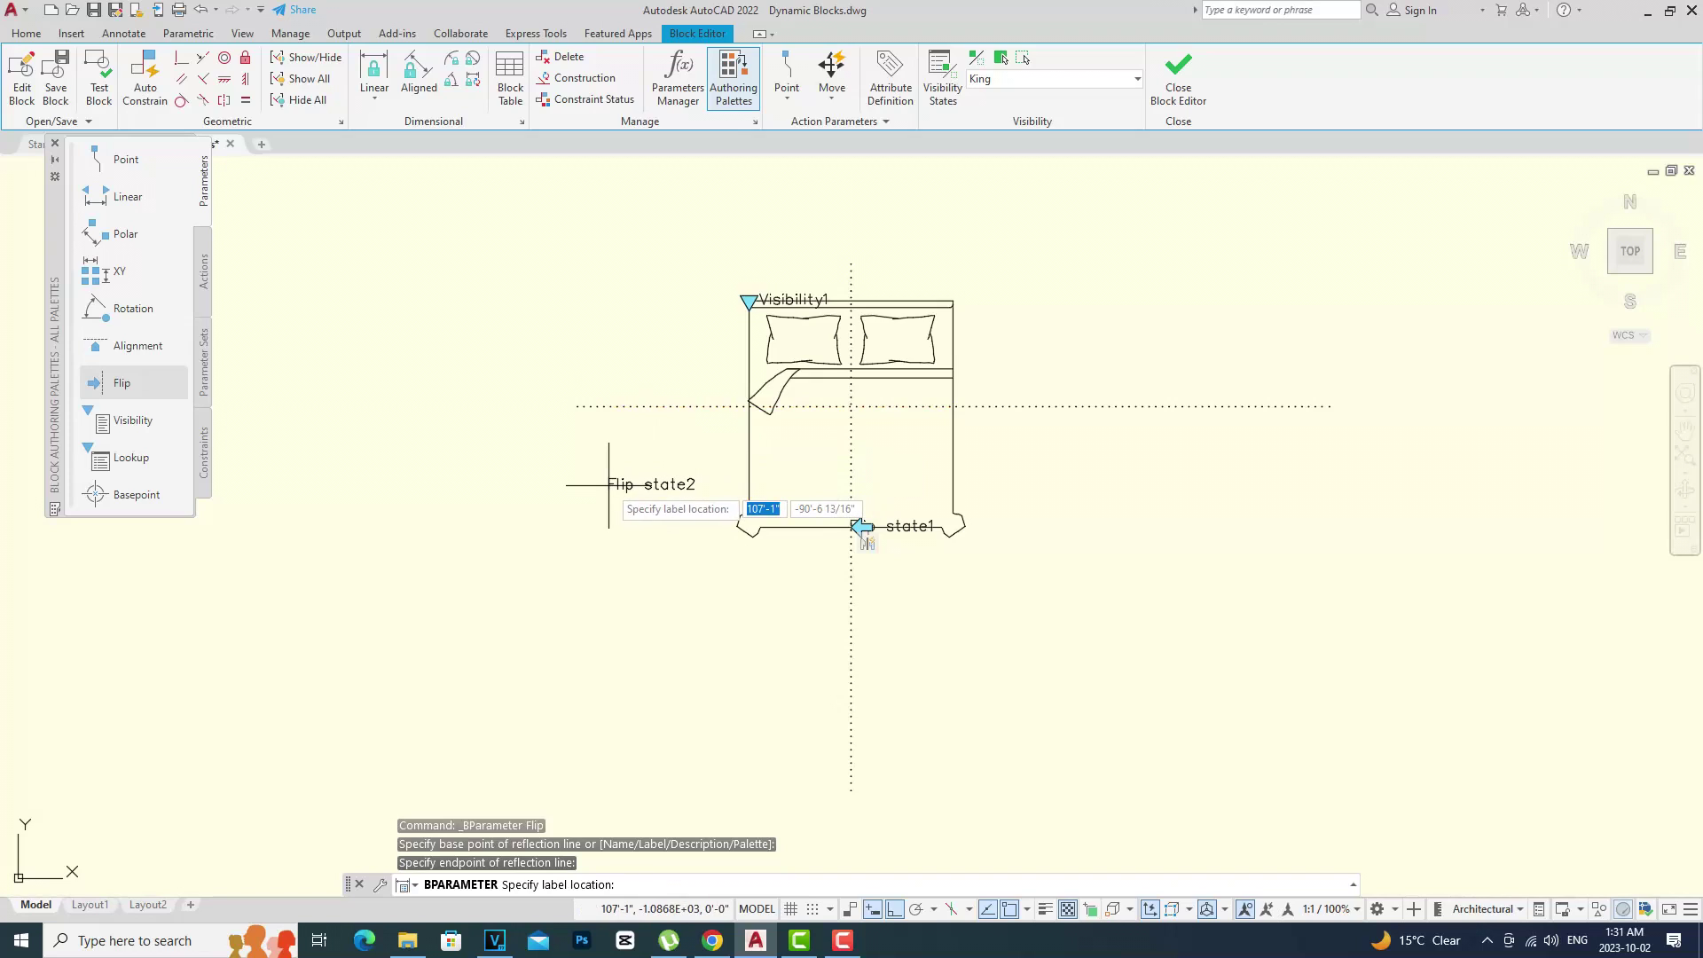
{"action": "left_click", "coordinate": [953, 405]}
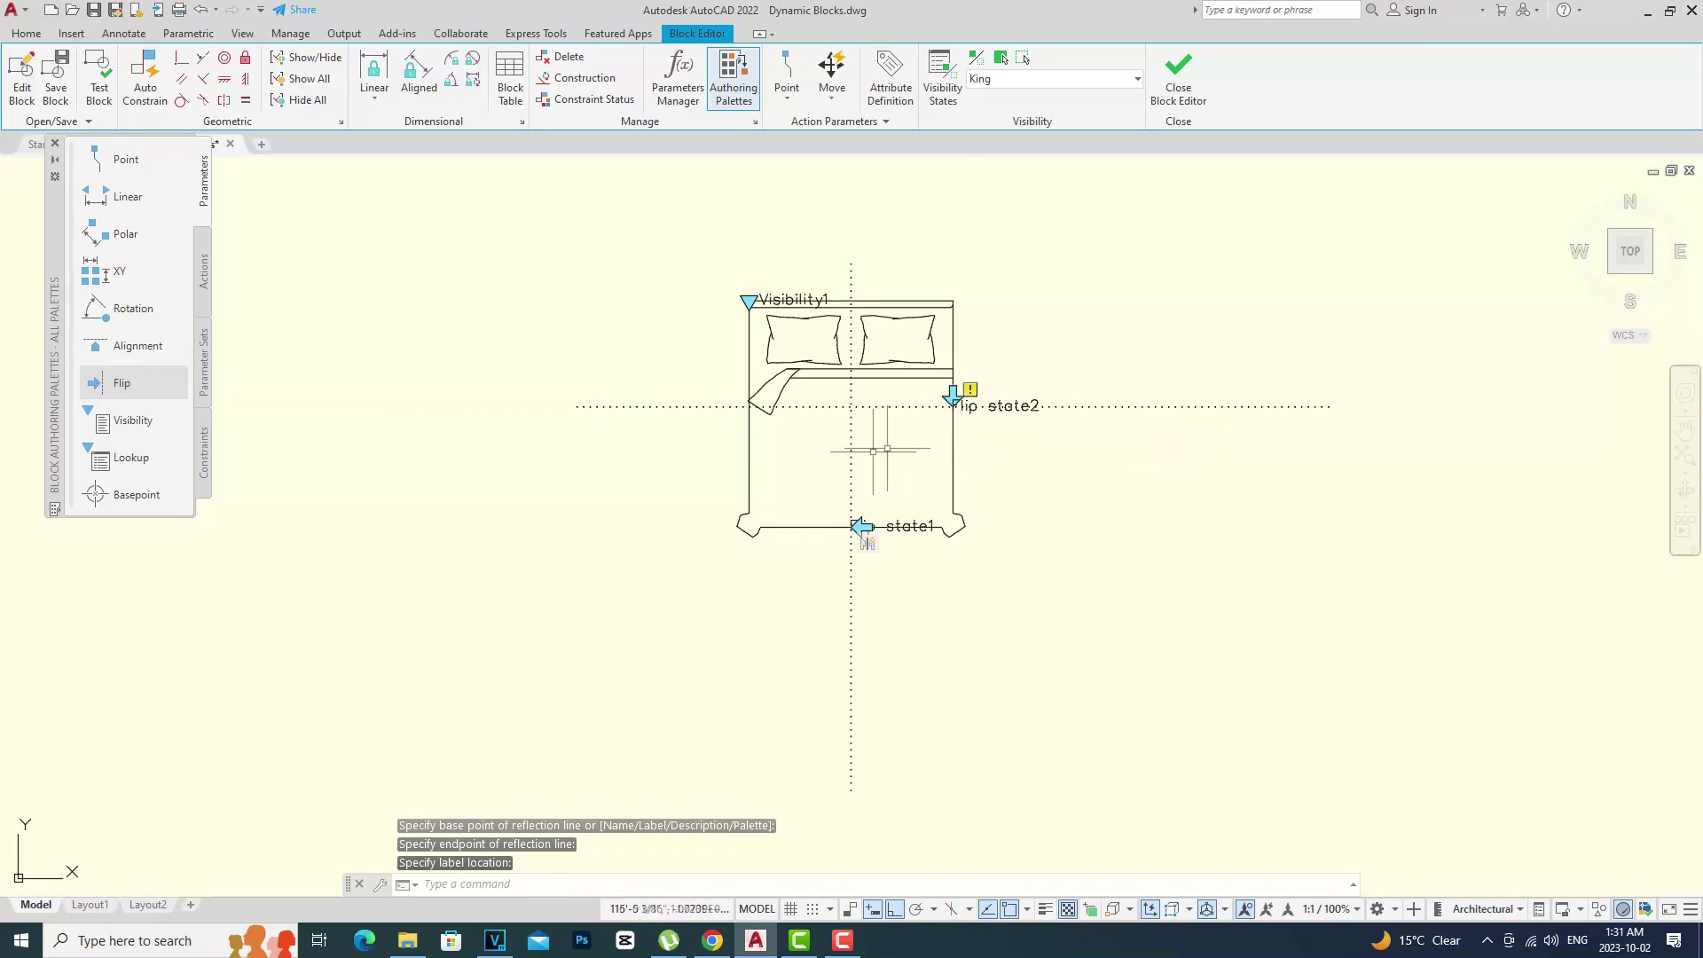
{"action": "left_click", "coordinate": [203, 277]}
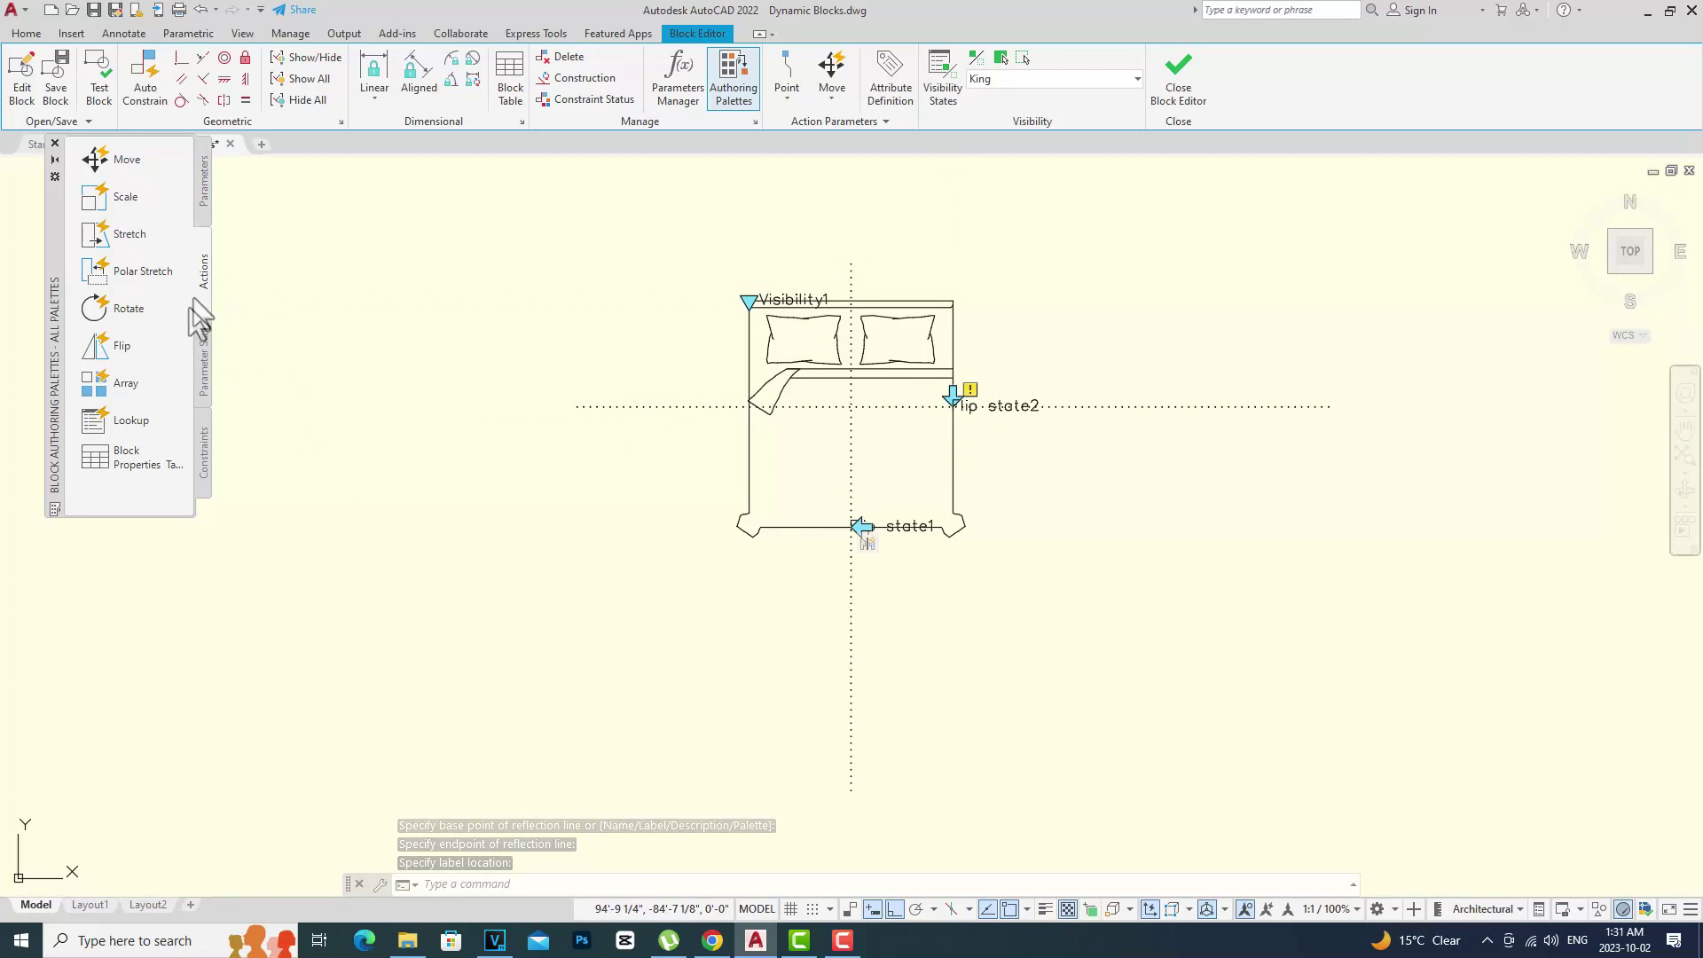
Start a flip action on Flip state2 and window-select the bed's right, left and upper-left lines.
{"action": "left_click", "coordinate": [123, 348]}
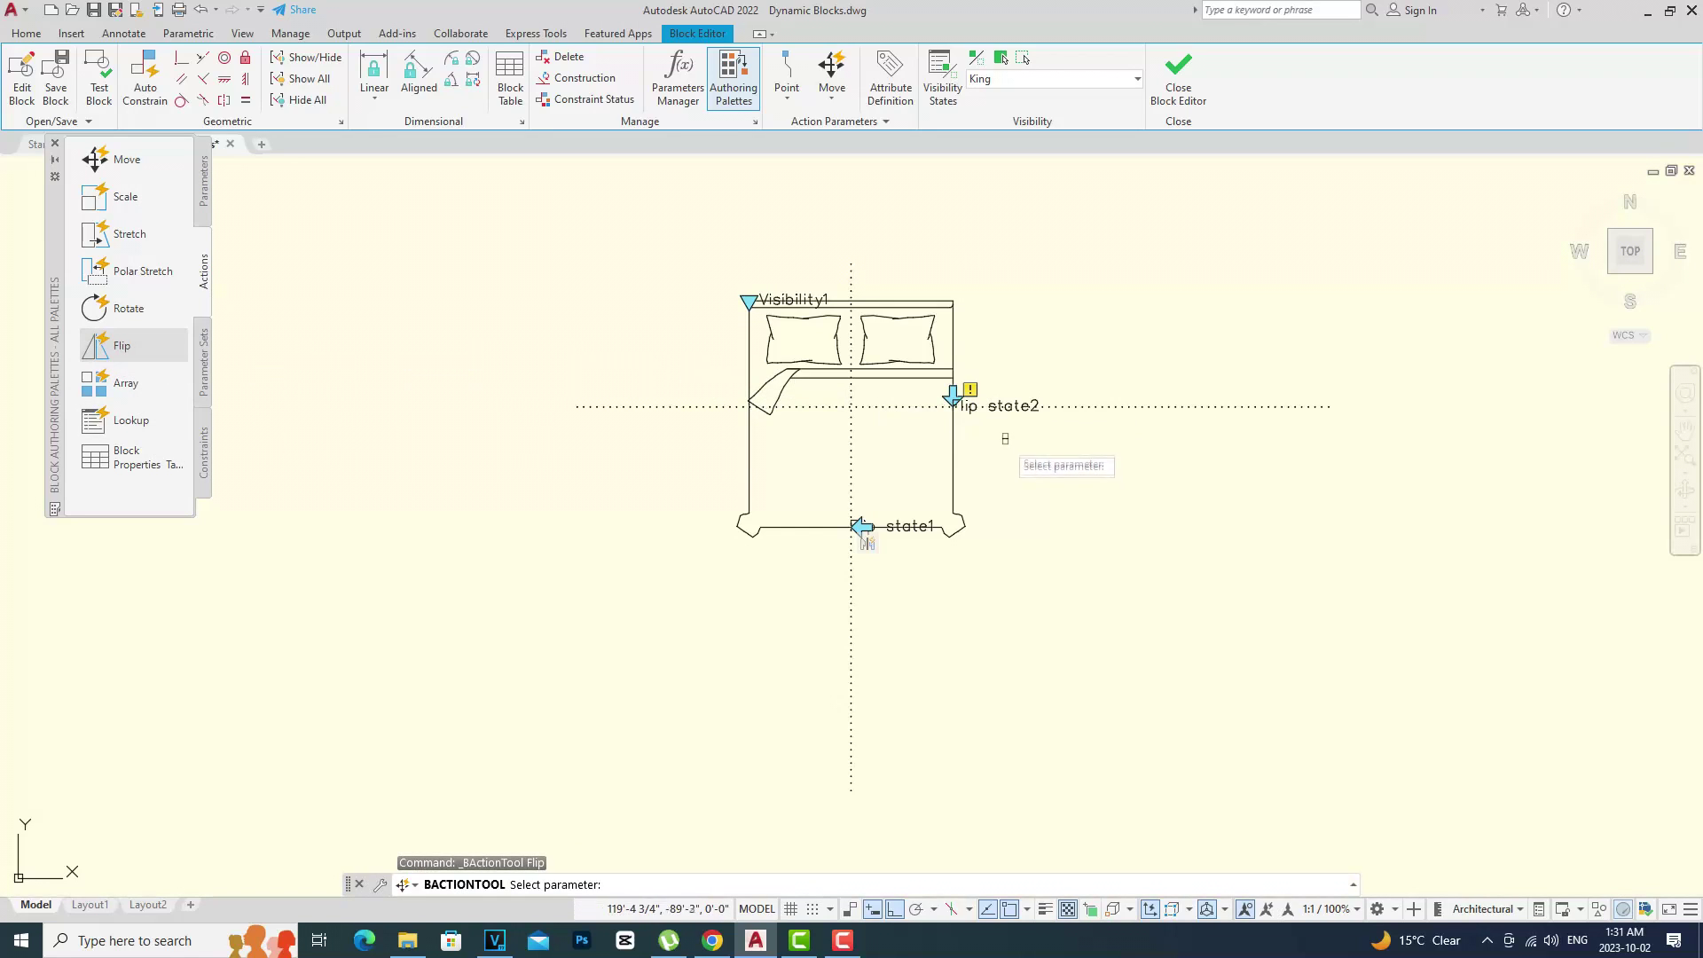
{"action": "left_click", "coordinate": [1026, 409]}
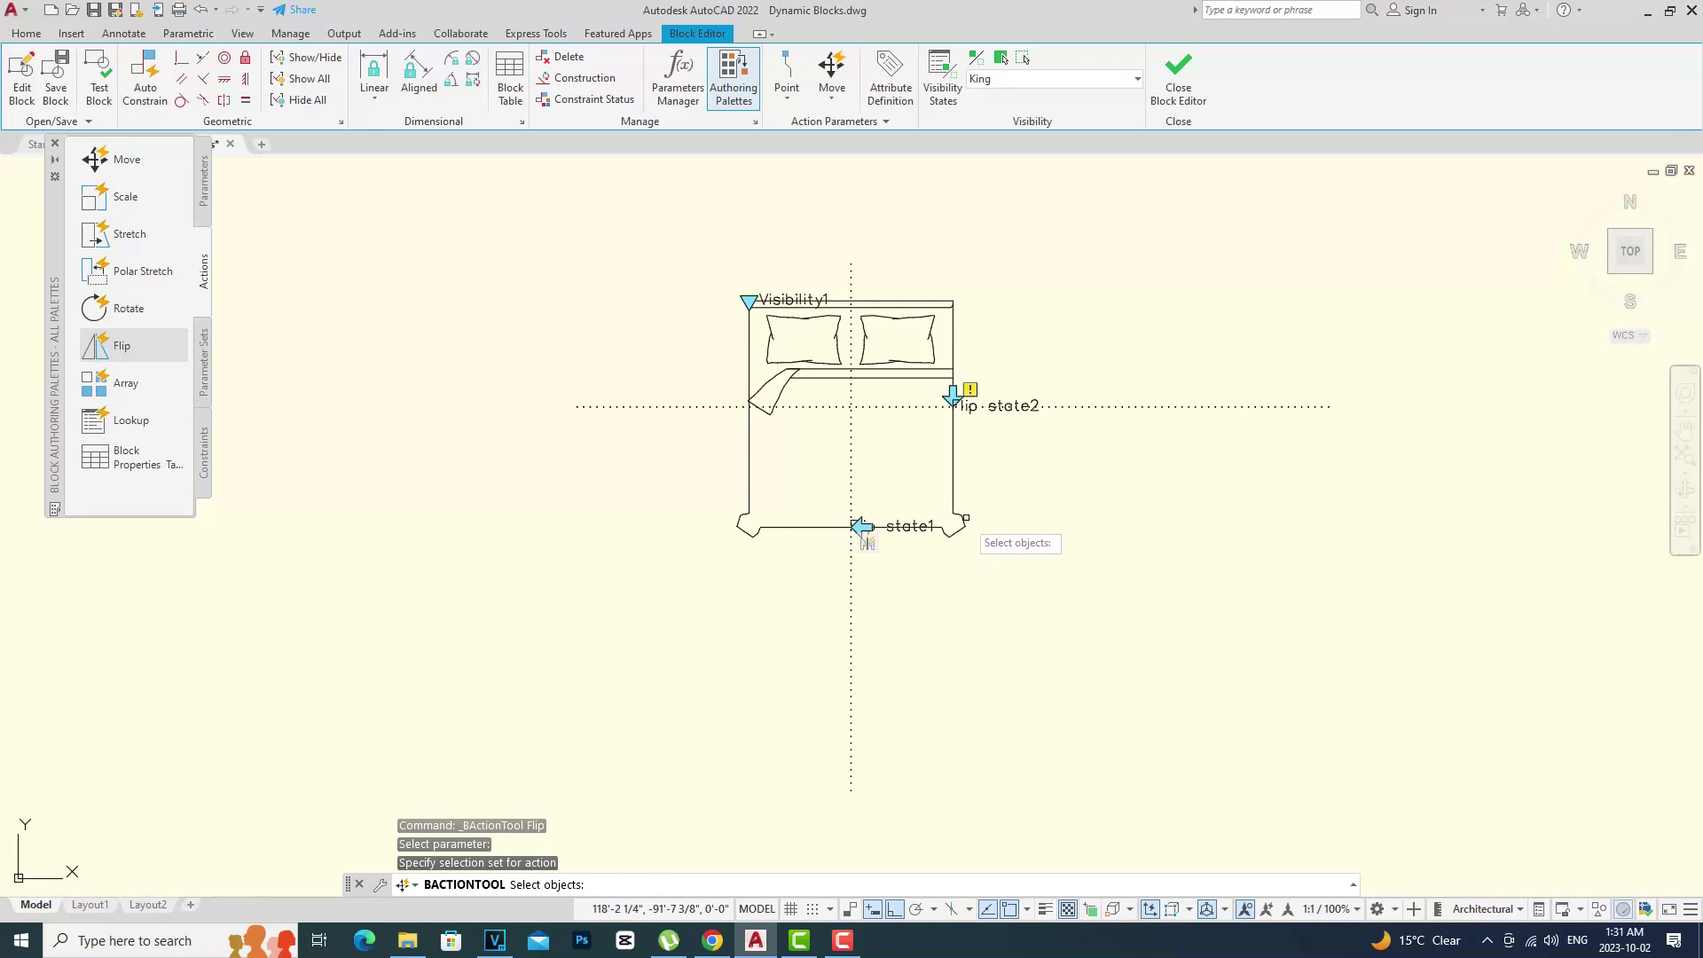
{"action": "left_click", "coordinate": [968, 542]}
{"action": "left_click", "coordinate": [940, 496]}
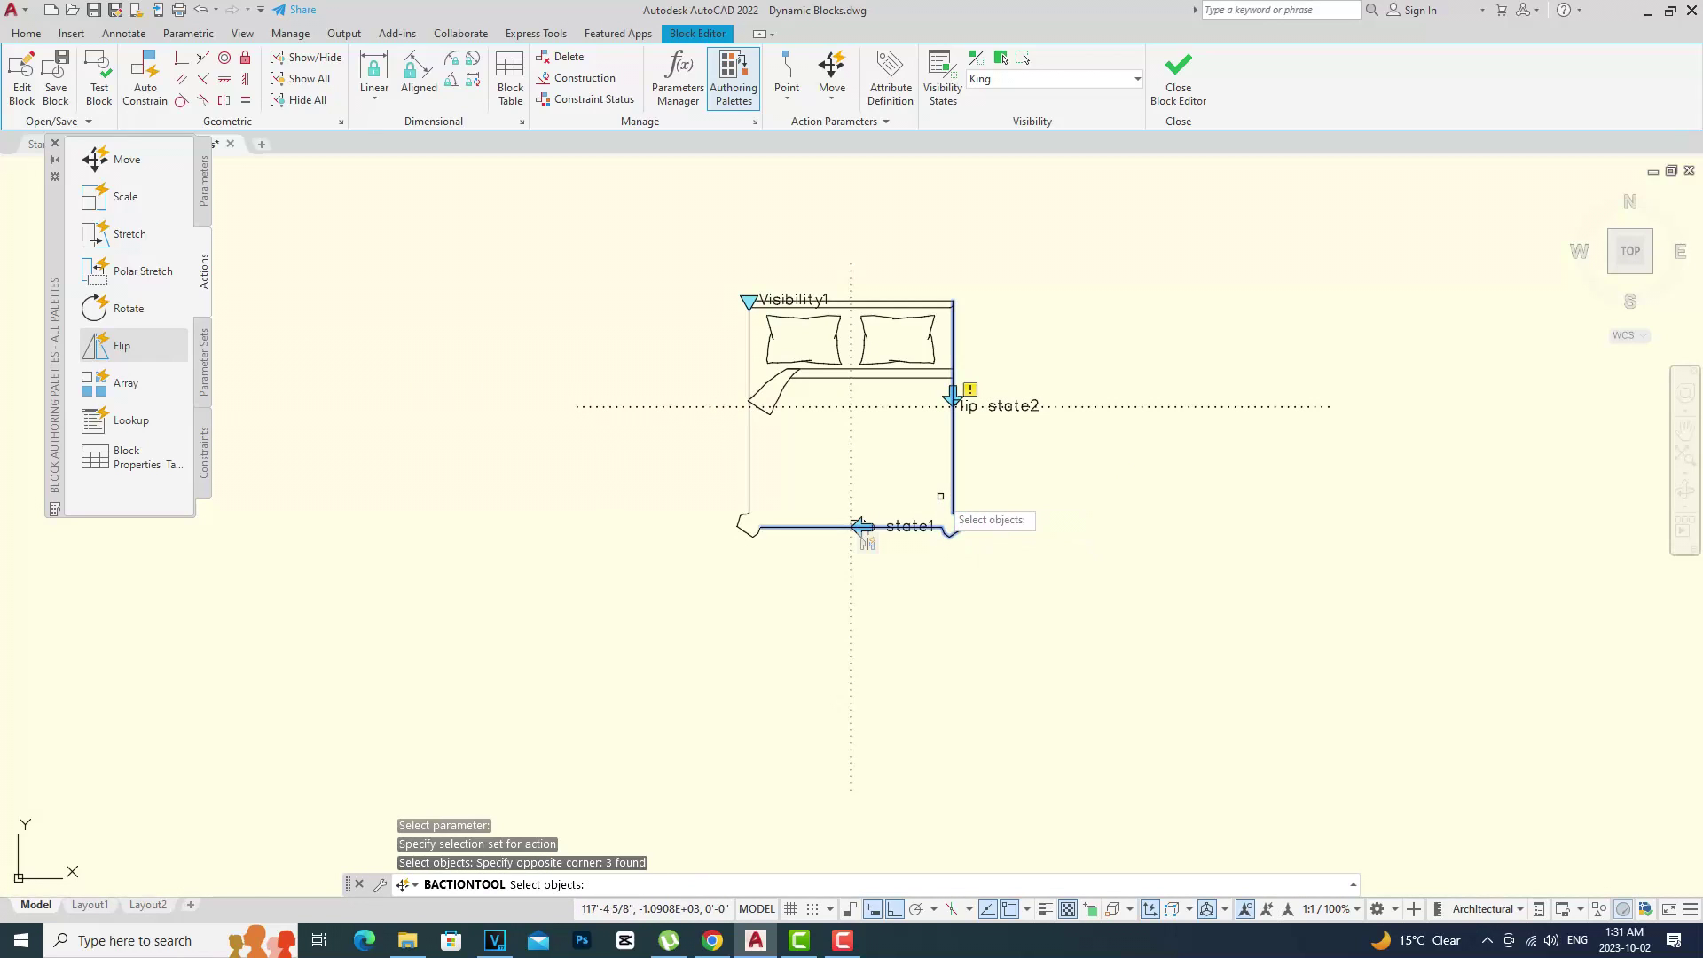
{"action": "left_click", "coordinate": [838, 563]}
{"action": "left_click", "coordinate": [671, 313]}
{"action": "scroll", "coordinate": [778, 363], "scroll_direction": "up", "scroll_amount": 6}
{"action": "left_click", "coordinate": [918, 461]}
{"action": "left_click", "coordinate": [627, 369]}
{"action": "scroll", "coordinate": [829, 497], "scroll_direction": "down", "scroll_amount": 4}
{"action": "scroll", "coordinate": [935, 417], "scroll_direction": "up", "scroll_amount": 4}
Add the right pillow, corner lines and left pillow to the flip selection and finish it.
{"action": "left_click", "coordinate": [1106, 636]}
{"action": "left_click", "coordinate": [781, 354]}
{"action": "left_click", "coordinate": [1249, 480]}
{"action": "left_click", "coordinate": [1046, 293]}
{"action": "scroll", "coordinate": [368, 381], "scroll_direction": "up", "scroll_amount": 5}
{"action": "left_click", "coordinate": [374, 358]}
{"action": "left_click", "coordinate": [337, 401]}
{"action": "scroll", "coordinate": [448, 473], "scroll_direction": "down", "scroll_amount": 5}
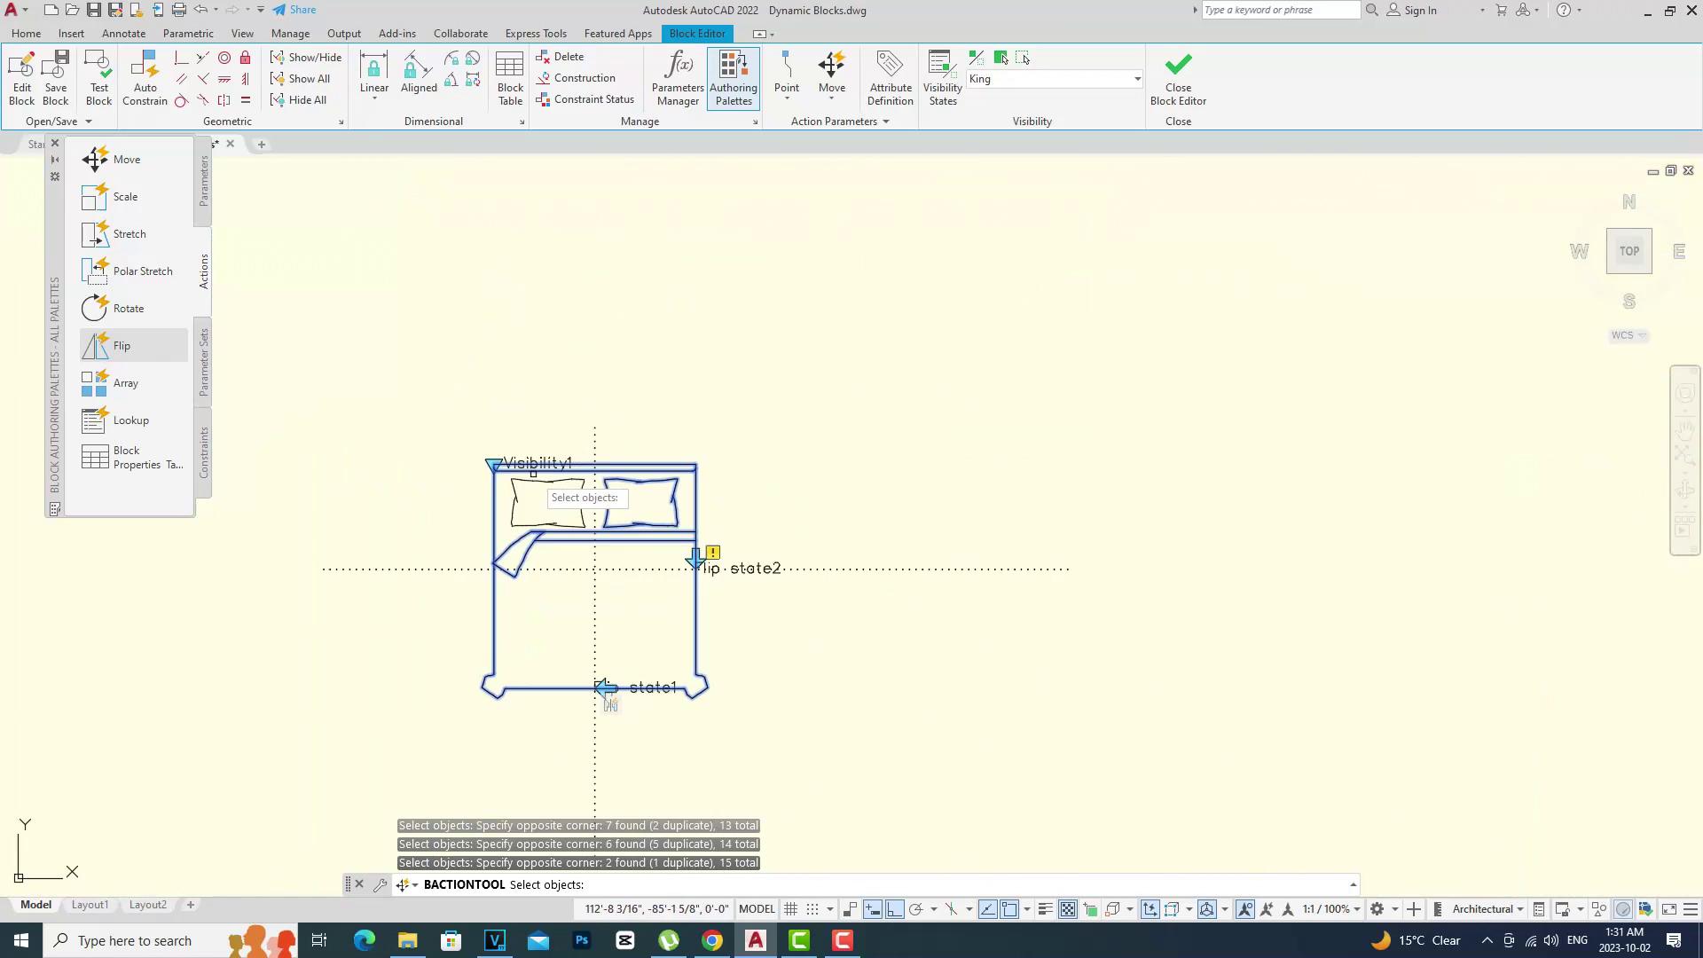
{"action": "scroll", "coordinate": [546, 490], "scroll_direction": "up", "scroll_amount": 5}
{"action": "left_click", "coordinate": [780, 760]}
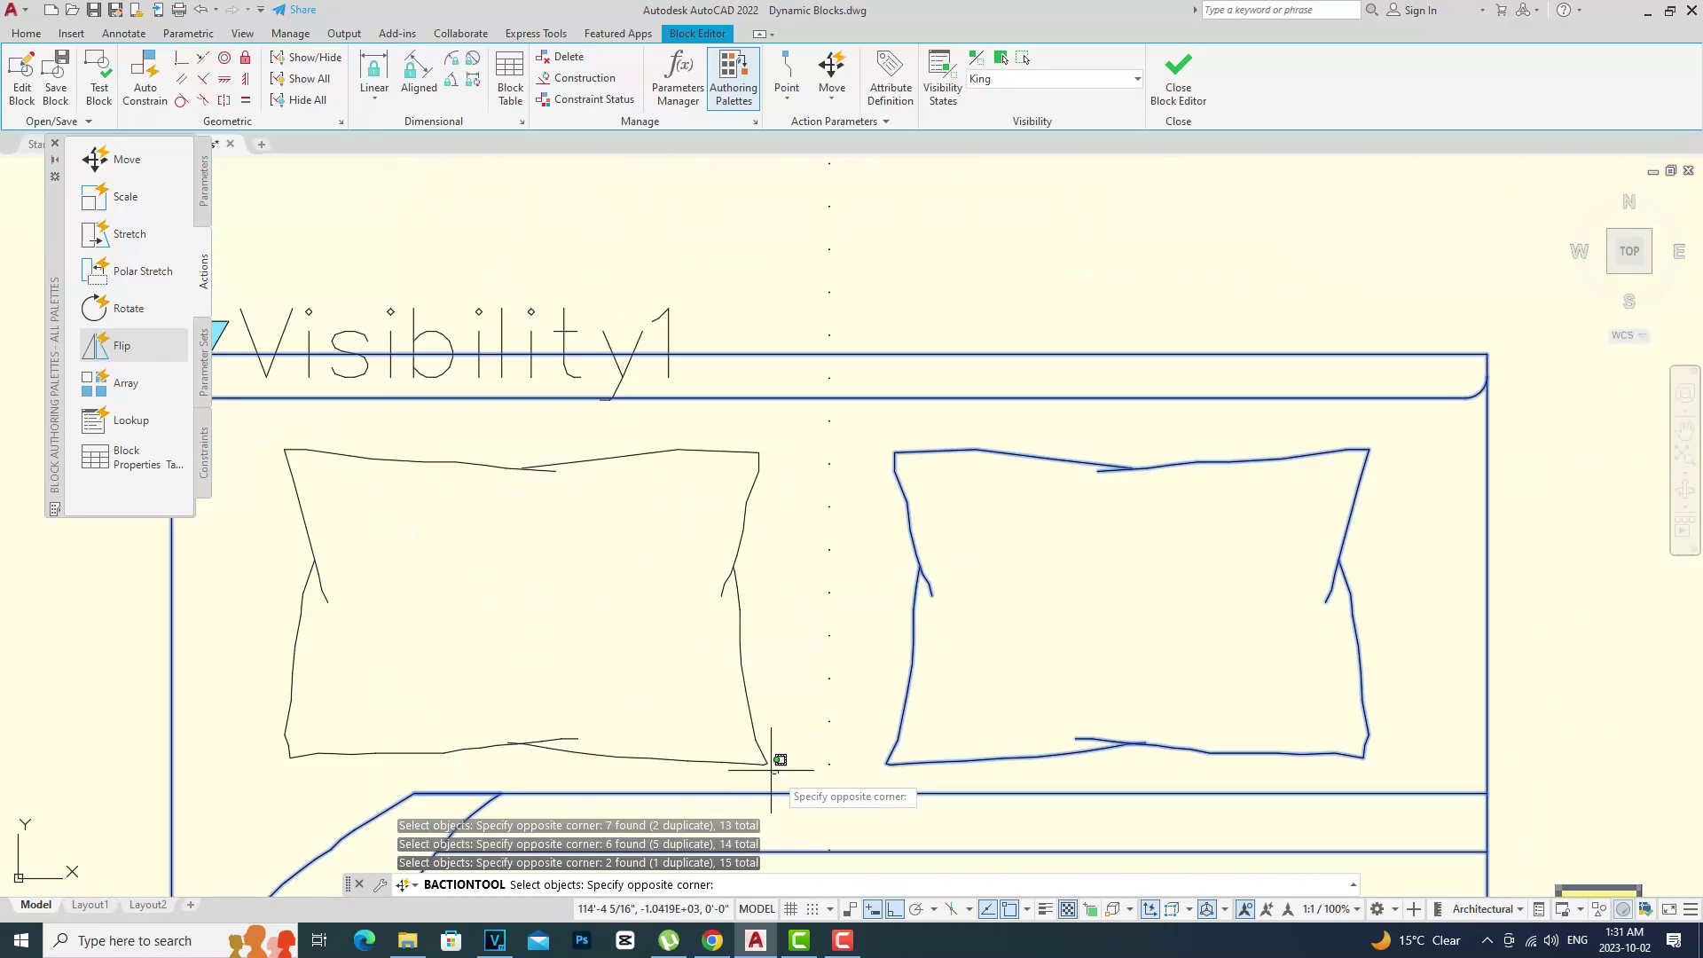
{"action": "left_click", "coordinate": [271, 408]}
{"action": "scroll", "coordinate": [696, 729], "scroll_direction": "down", "scroll_amount": 5}
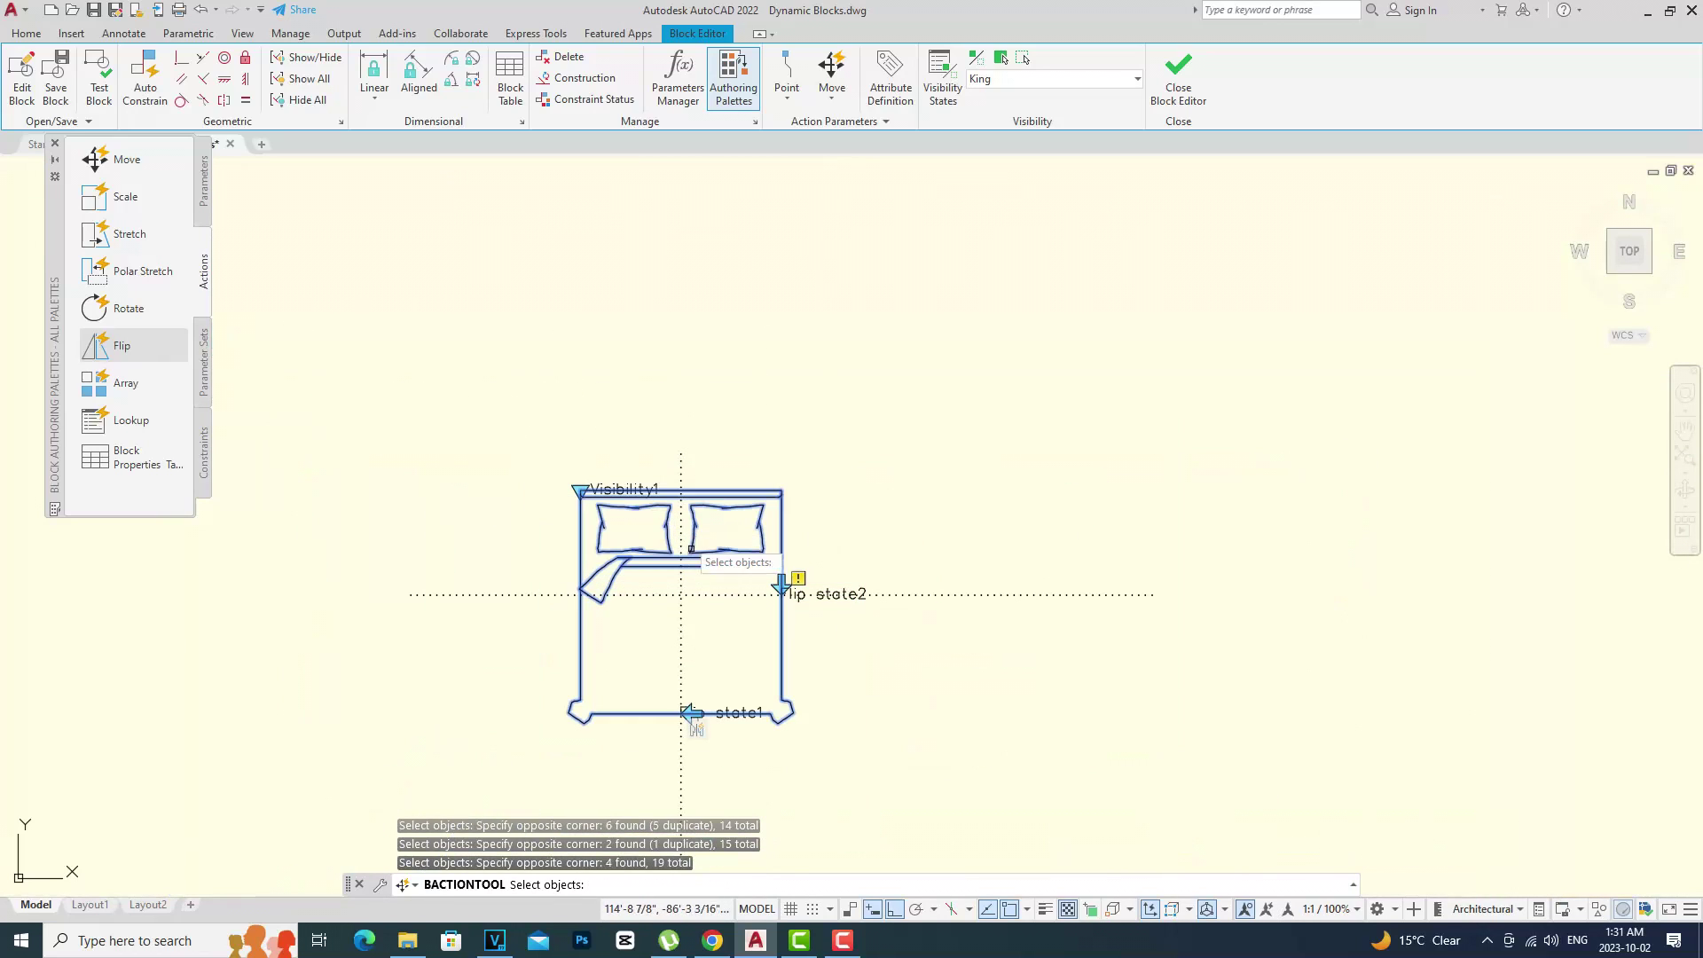
{"action": "scroll", "coordinate": [736, 714], "scroll_direction": "up", "scroll_amount": 2}
{"action": "scroll", "coordinate": [783, 598], "scroll_direction": "up", "scroll_amount": 2}
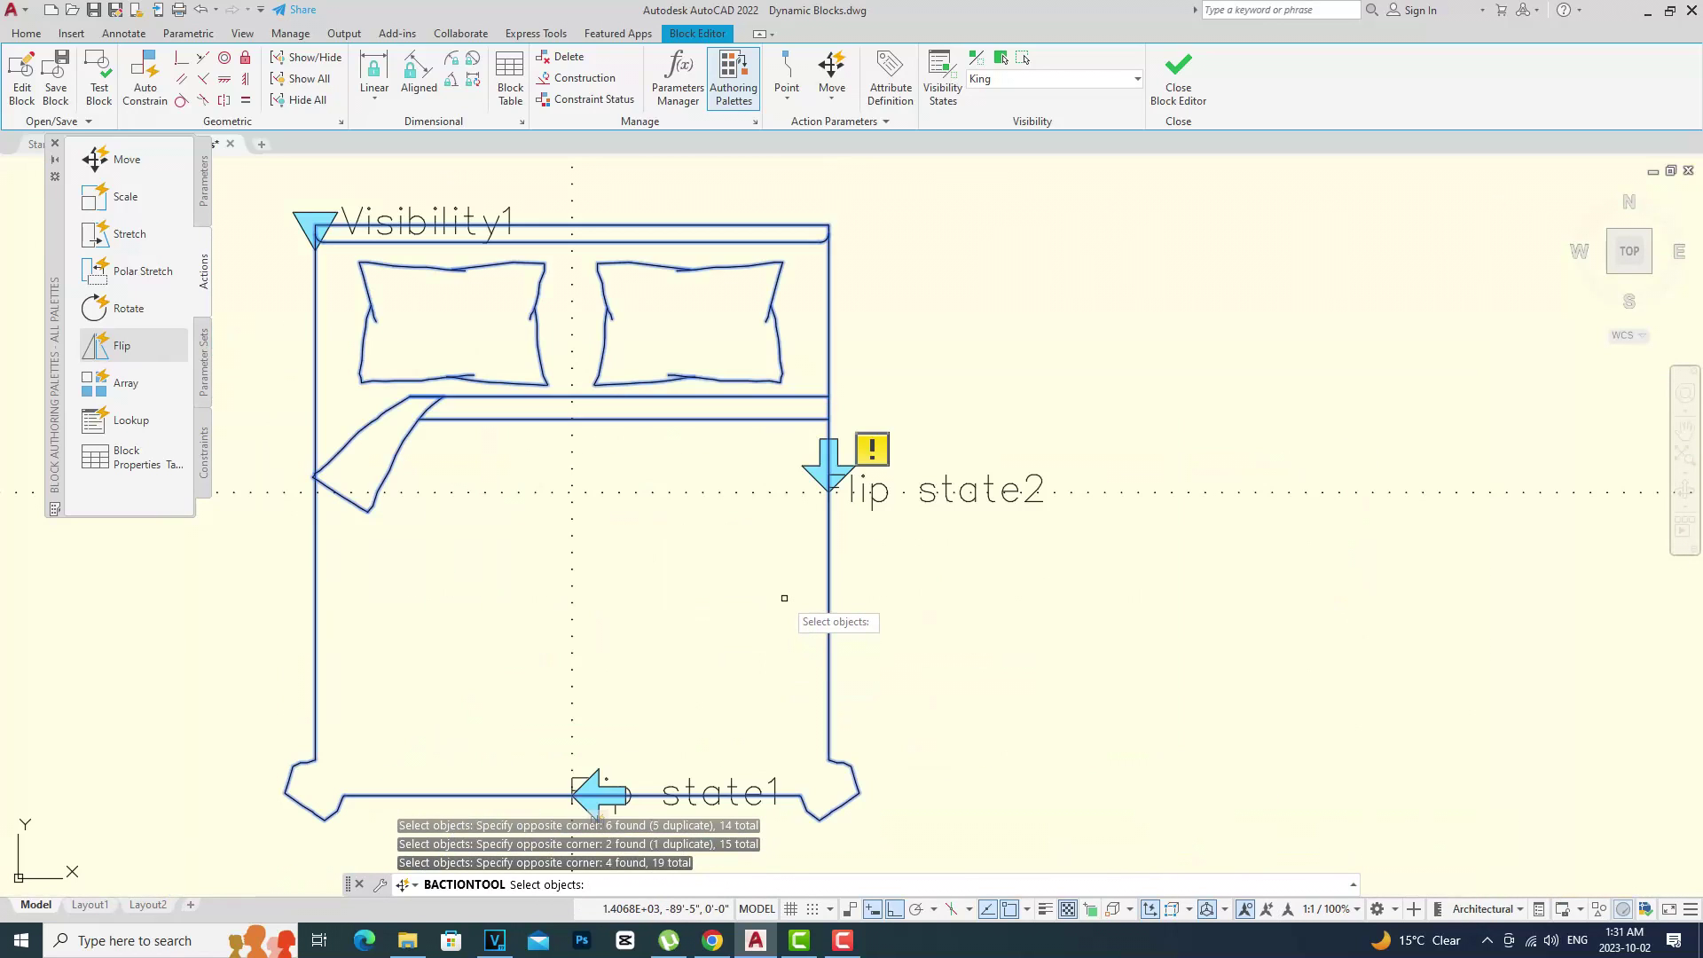
{"action": "key", "text": "Return"}
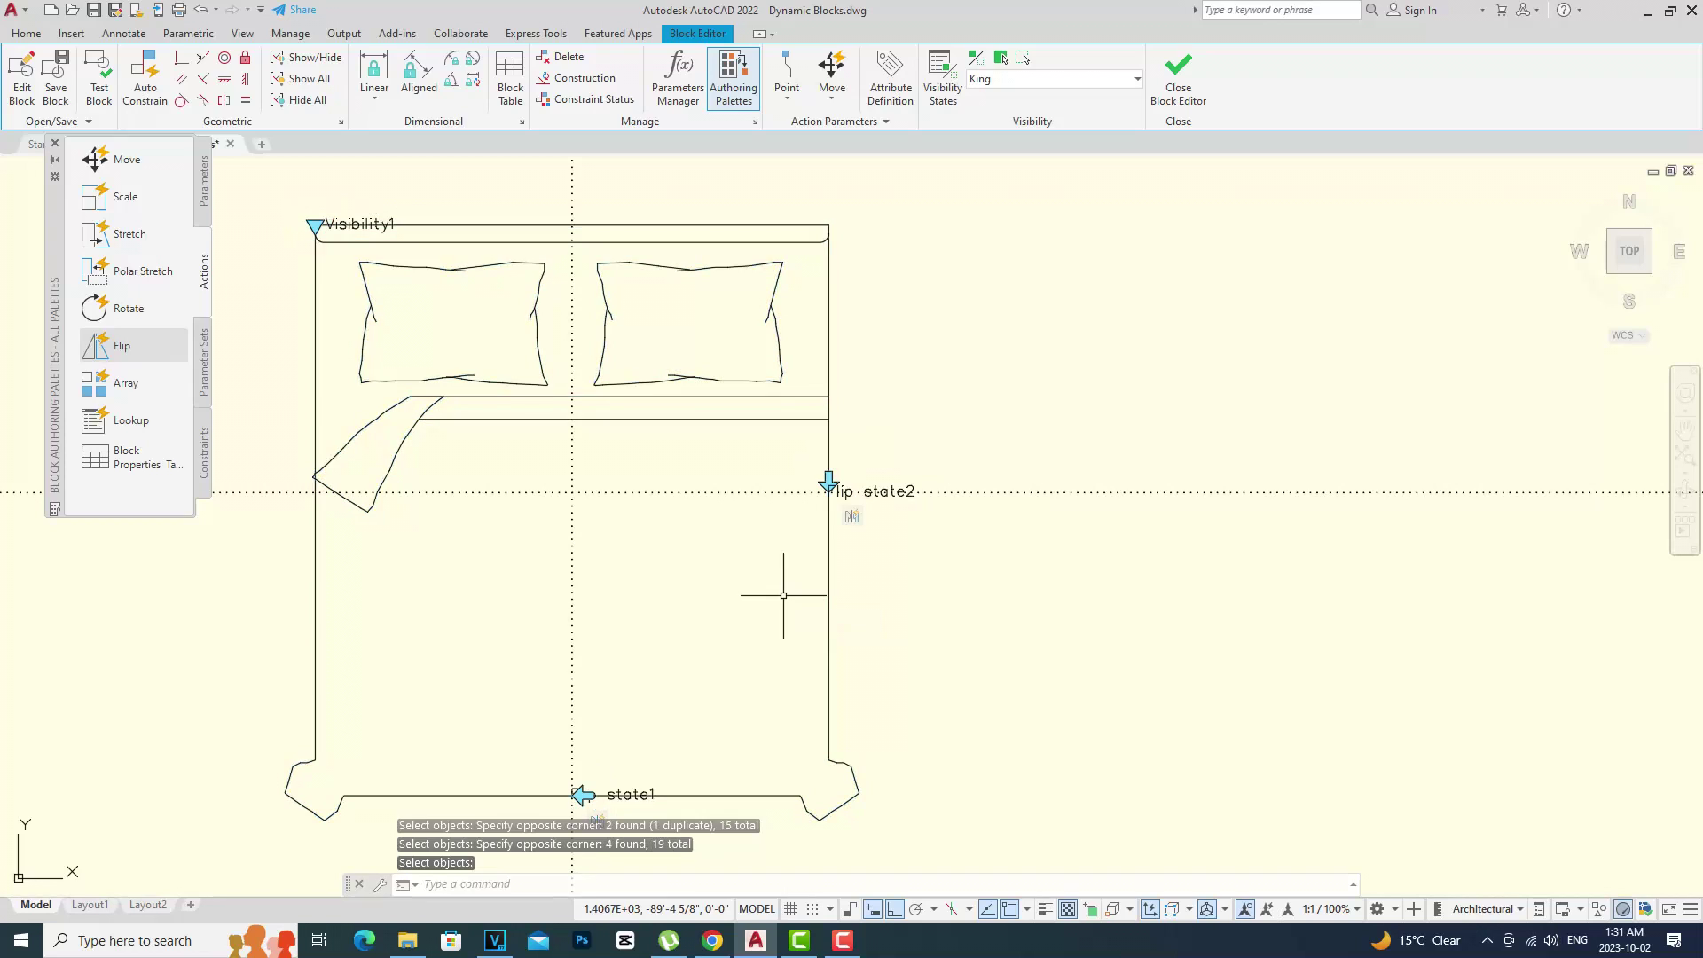
Save the block edits and flip the bed end-to-end four times with its new grip.
{"action": "left_click", "coordinate": [1179, 87]}
{"action": "left_click", "coordinate": [769, 449]}
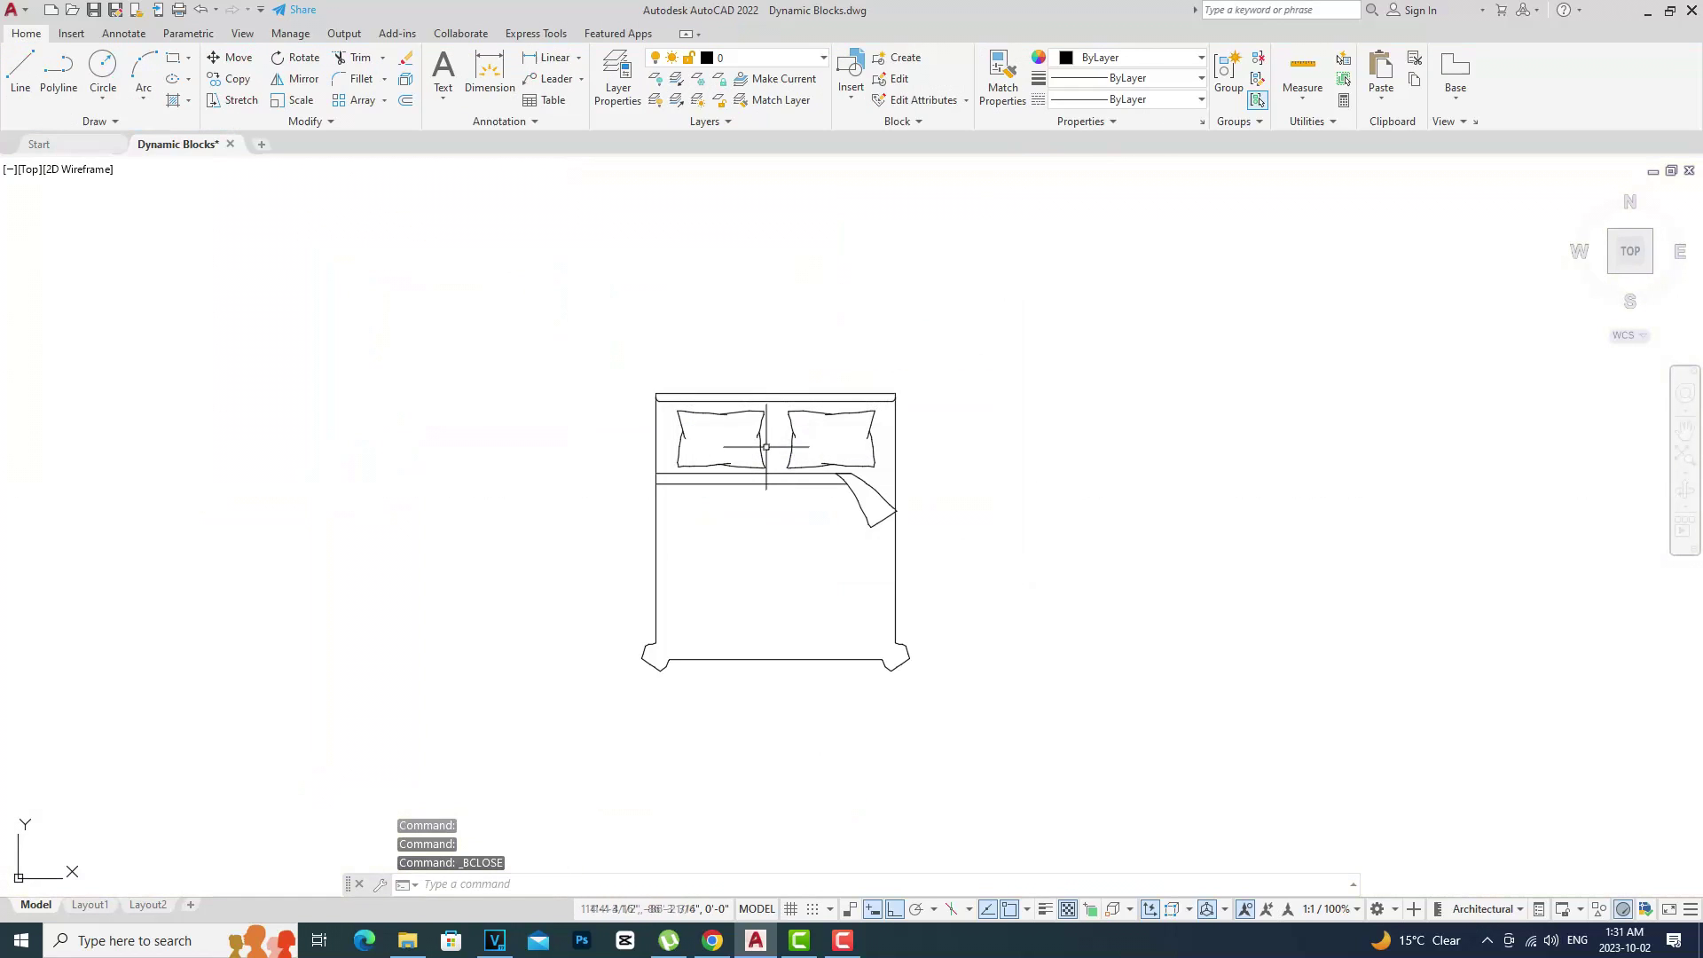
{"action": "left_click", "coordinate": [792, 482]}
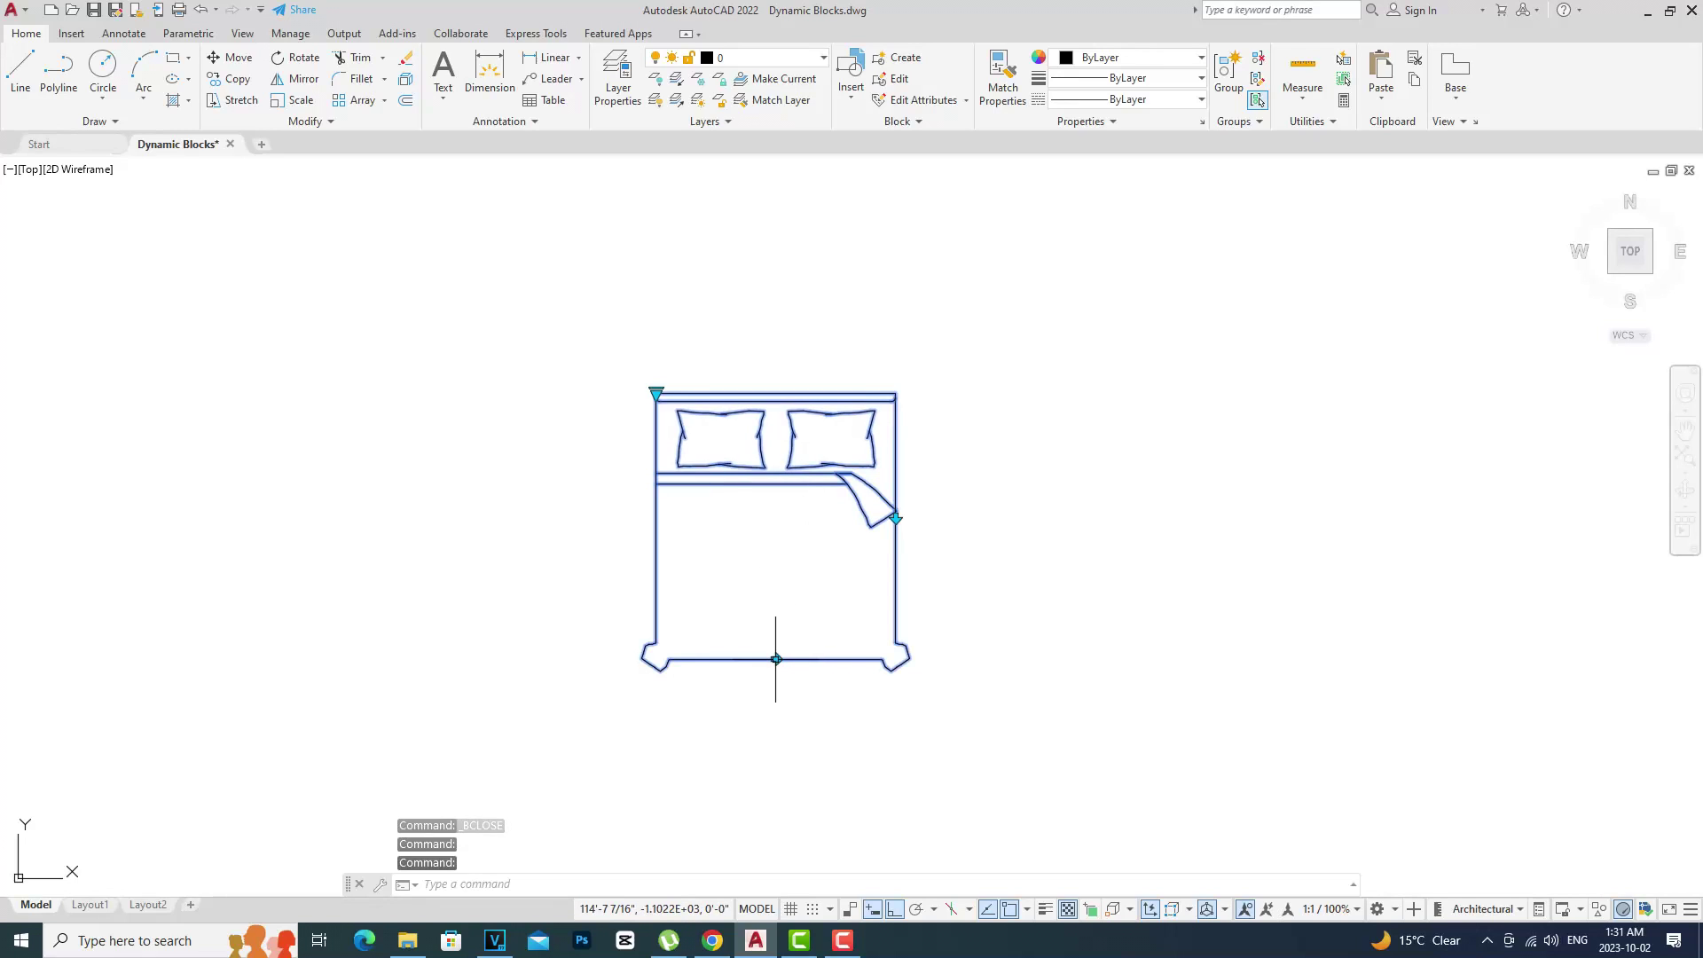
{"action": "left_click", "coordinate": [896, 517]}
{"action": "left_click", "coordinate": [896, 517]}
{"action": "left_click", "coordinate": [896, 517]}
{"action": "left_click", "coordinate": [896, 517]}
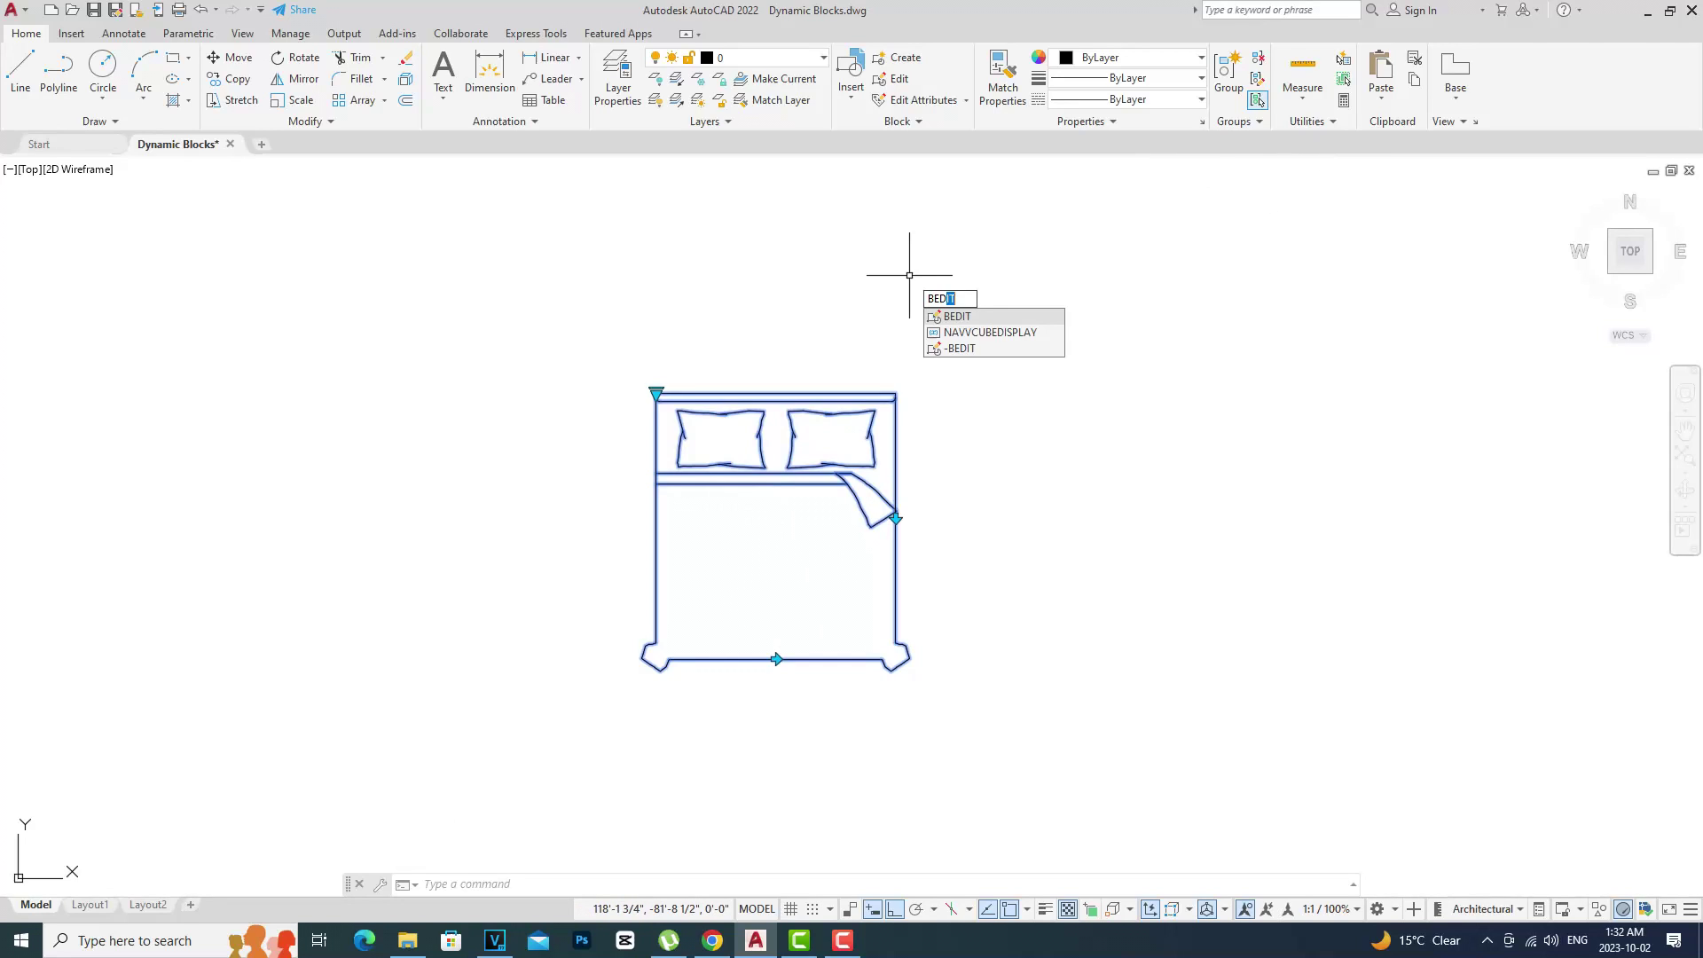
Reselect the bed and cycle its sizes through the visibility grip, trying Full and a larger two-pillow size.
{"action": "key", "text": "Escape"}
{"action": "key", "text": "Escape"}
{"action": "key", "text": "Escape"}
{"action": "left_click", "coordinate": [674, 490]}
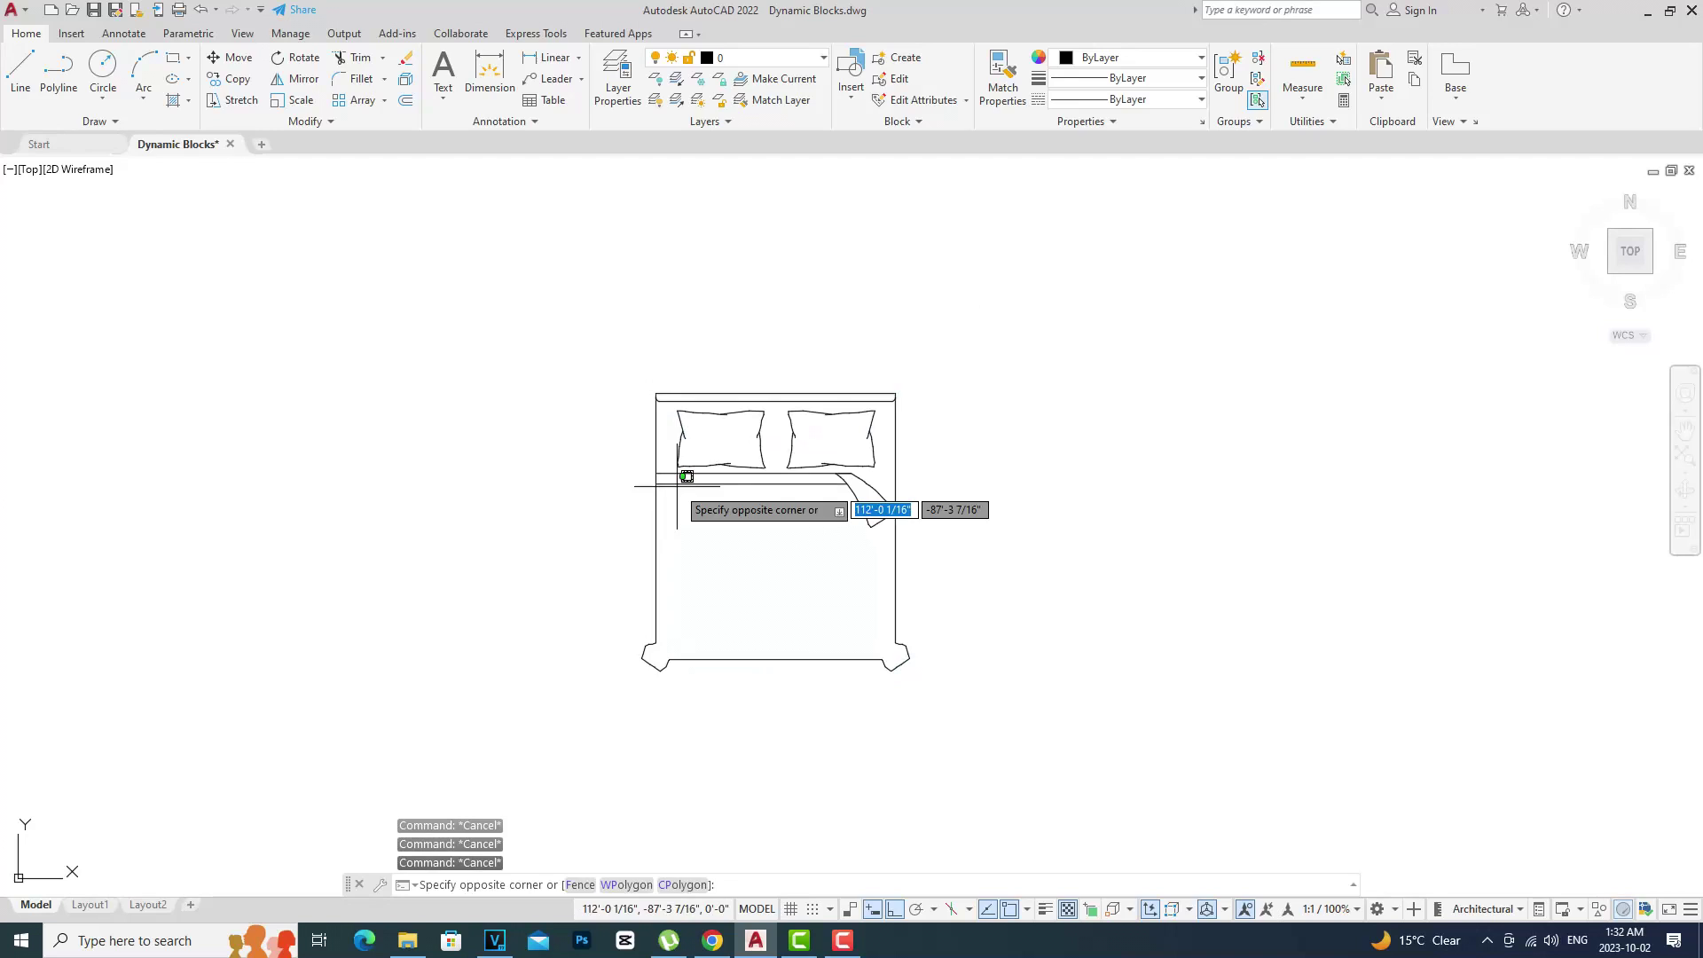
{"action": "left_click", "coordinate": [668, 467]}
{"action": "left_click", "coordinate": [656, 391]}
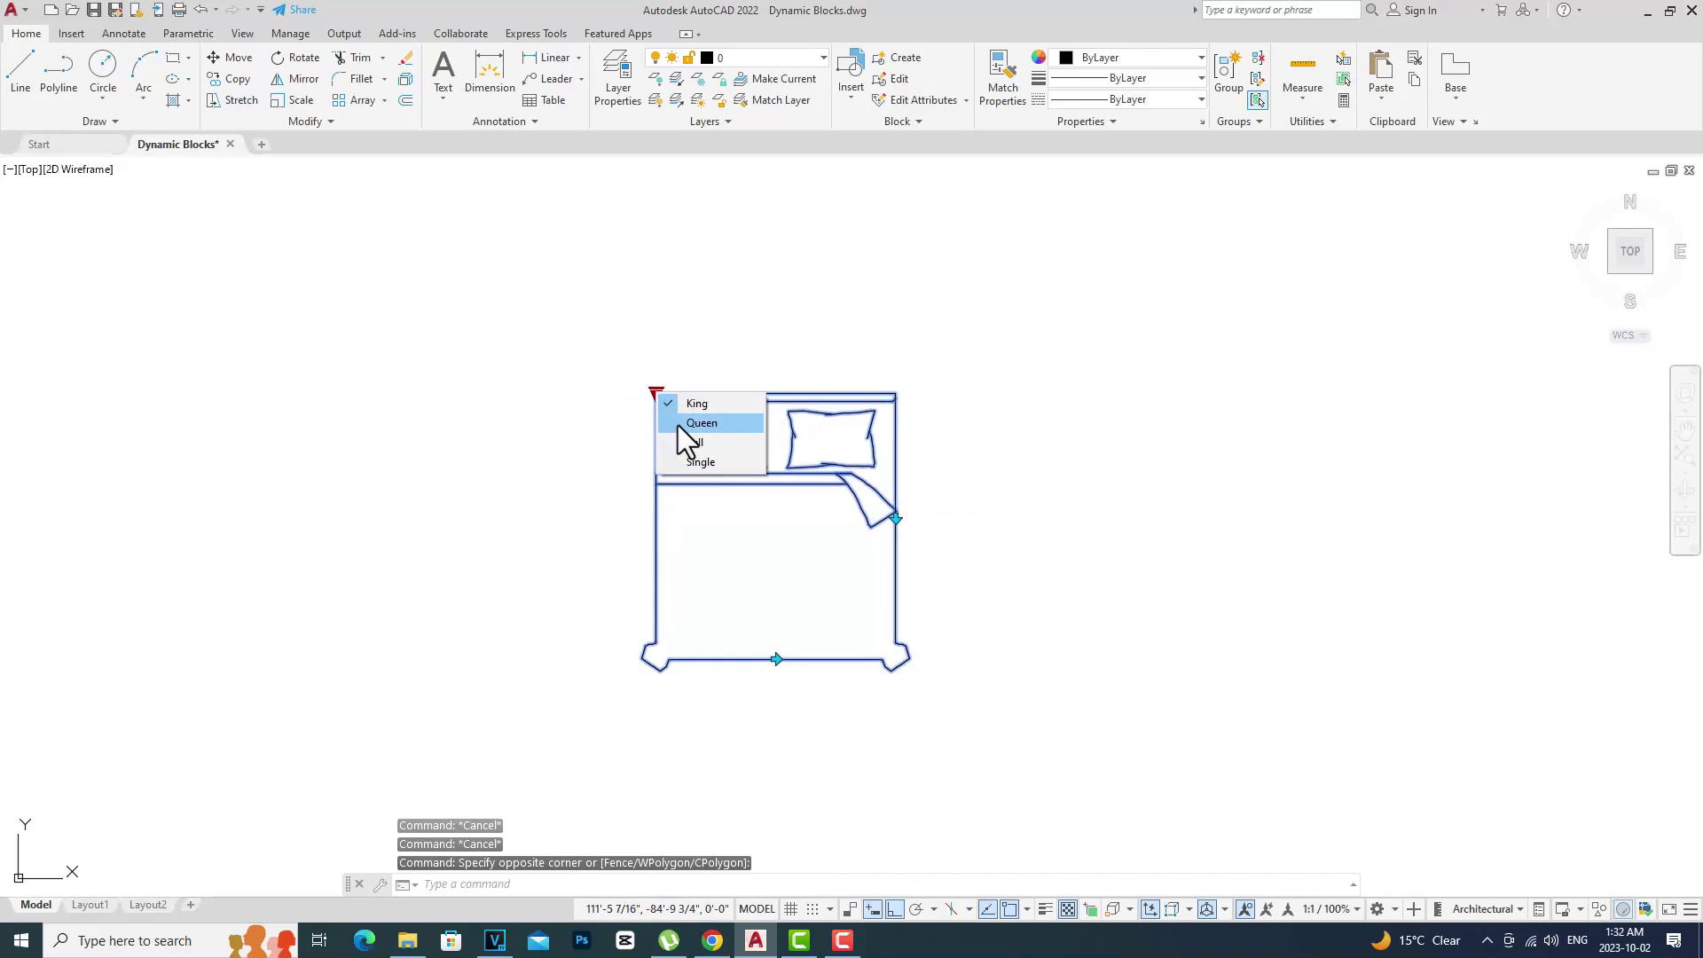
{"action": "left_click", "coordinate": [679, 439]}
{"action": "left_click", "coordinate": [656, 393]}
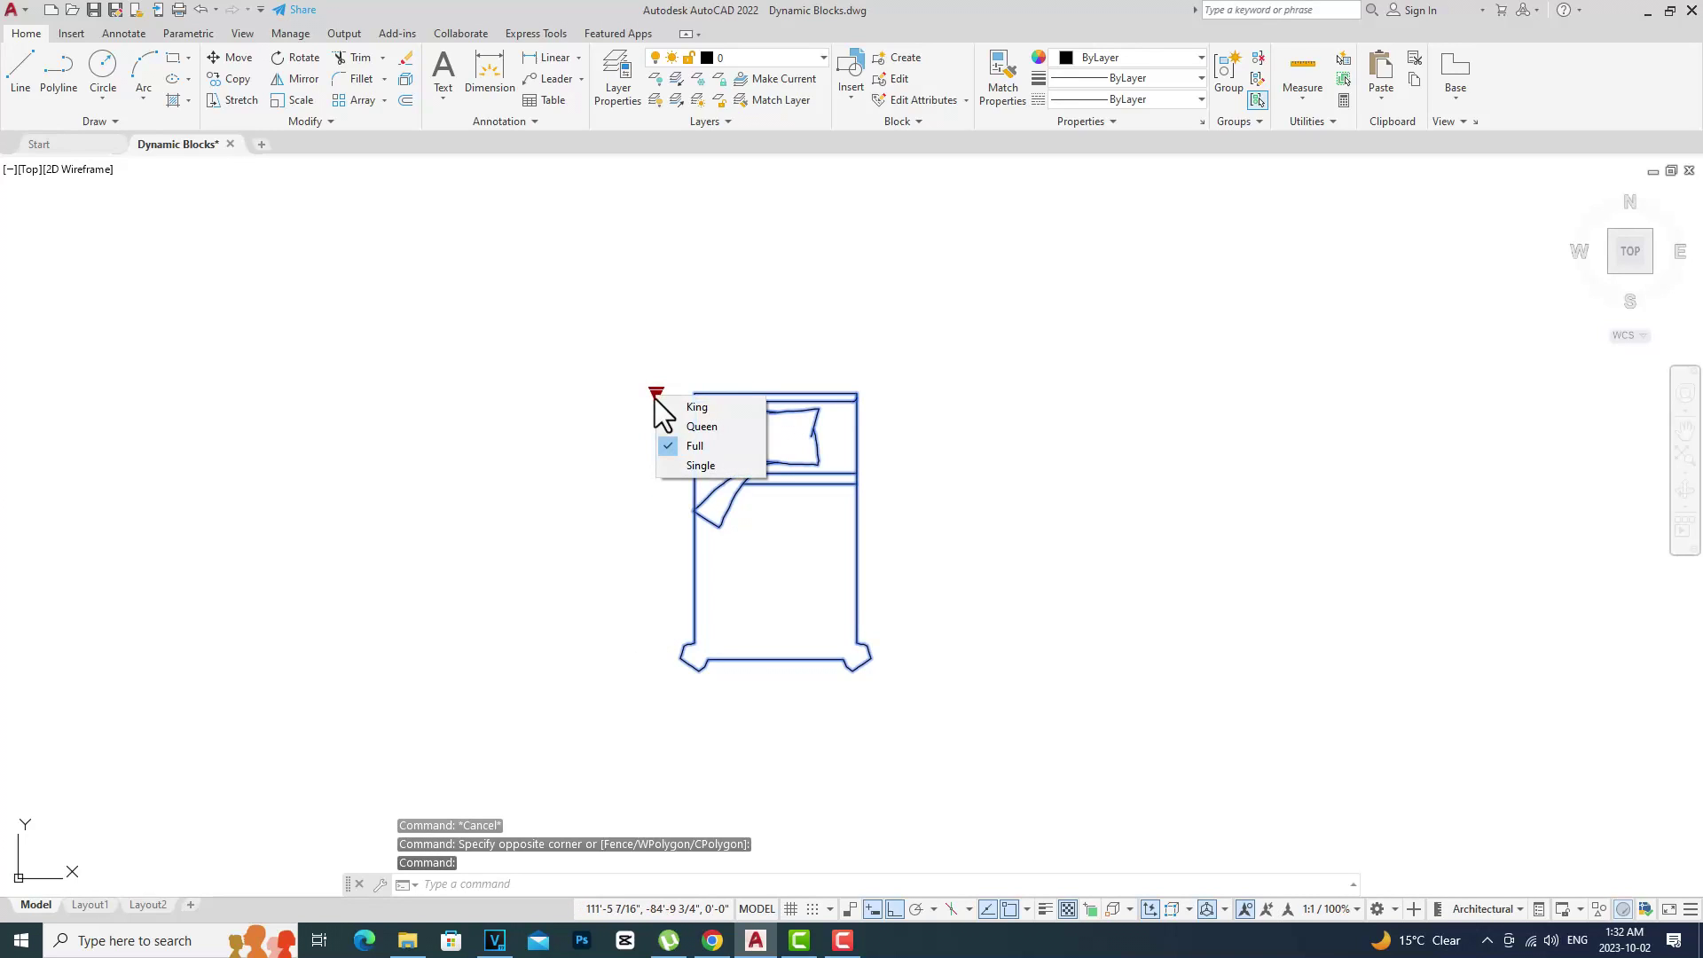
{"action": "left_click", "coordinate": [666, 423]}
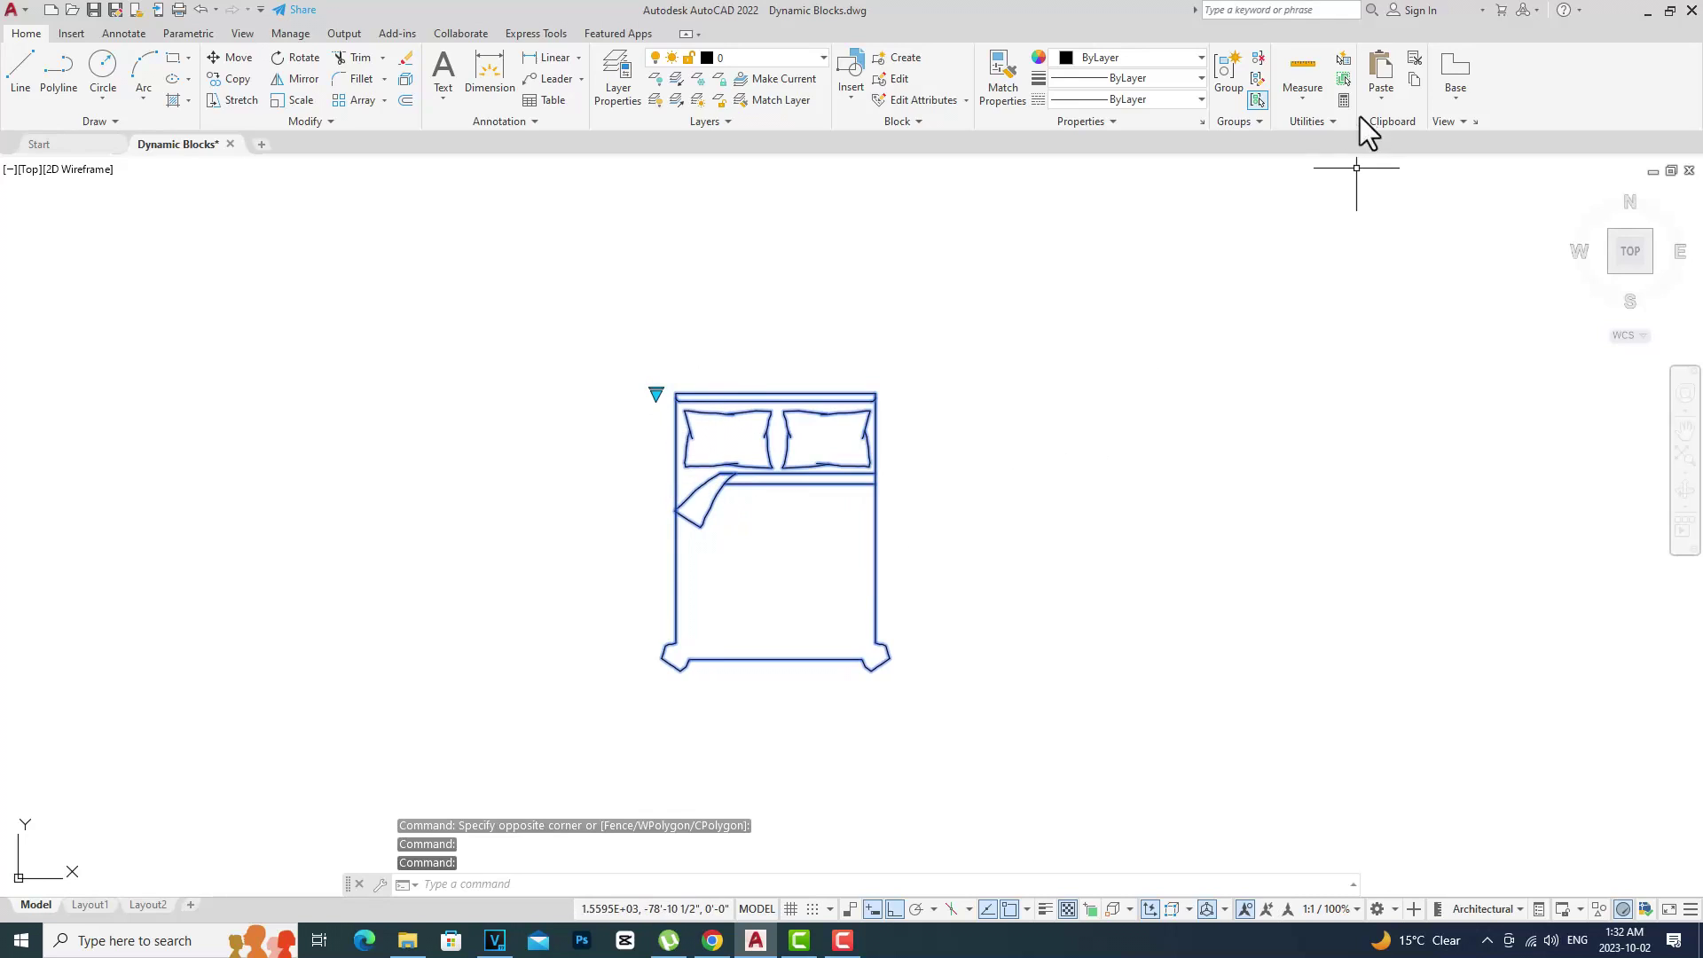
Reopen the bed block, set Queen as its current visibility state, and save on closing.
{"action": "double_click", "coordinate": [803, 483]}
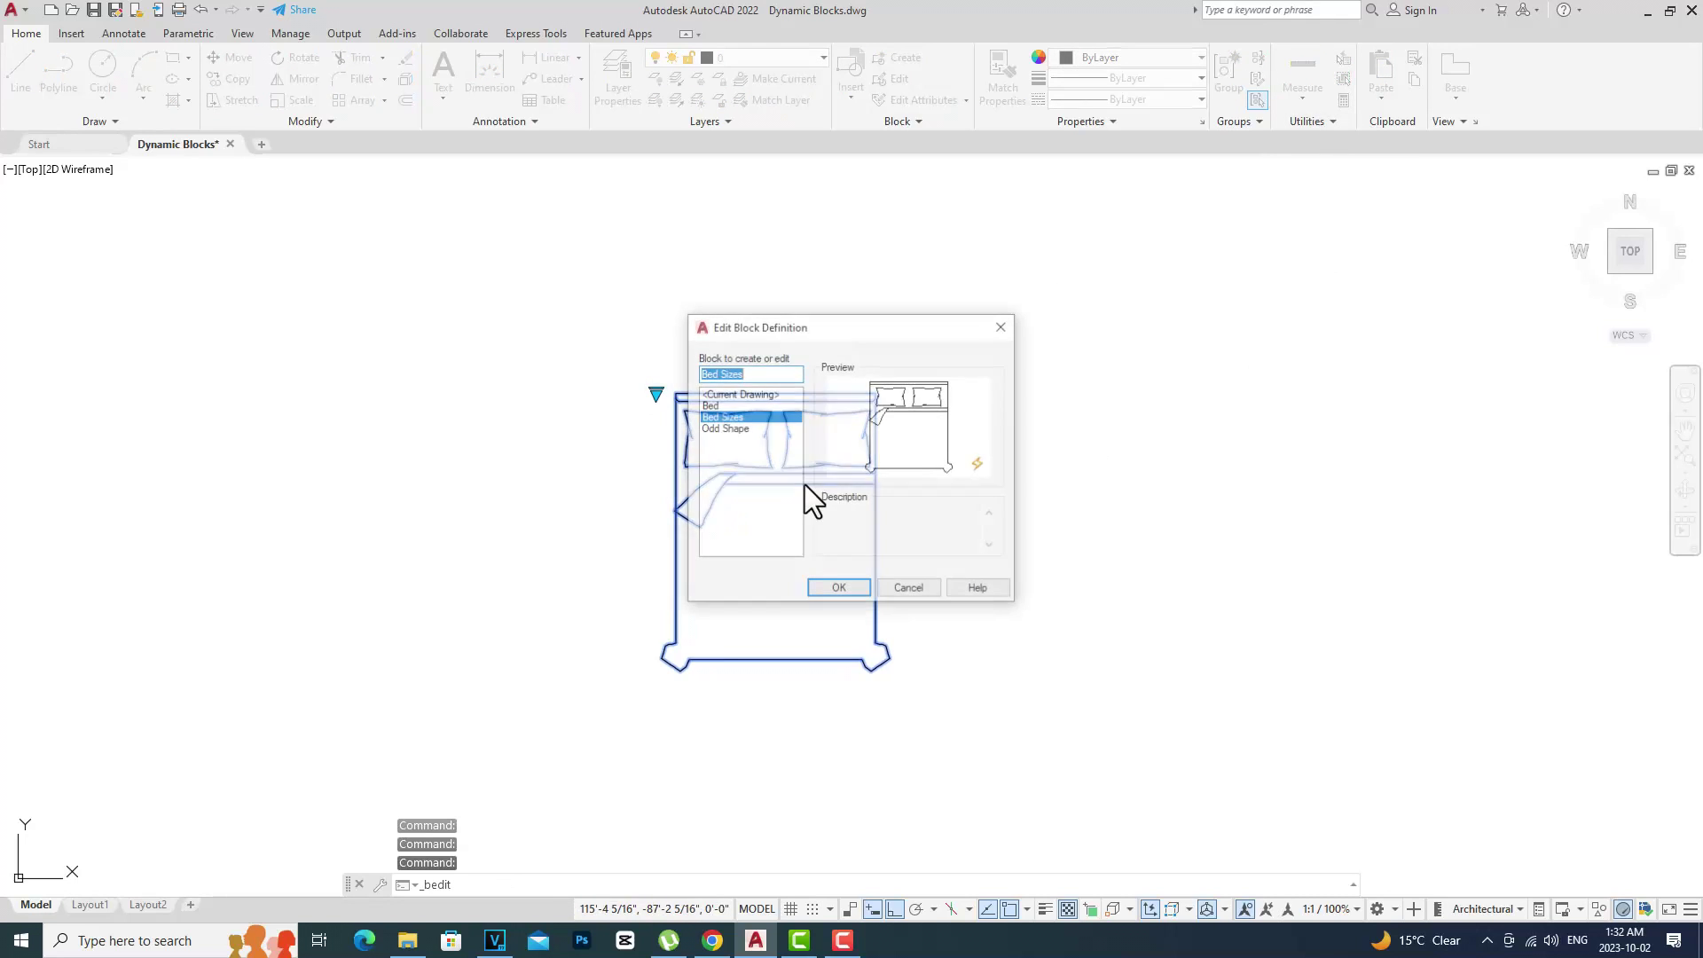
{"action": "left_click", "coordinate": [848, 588]}
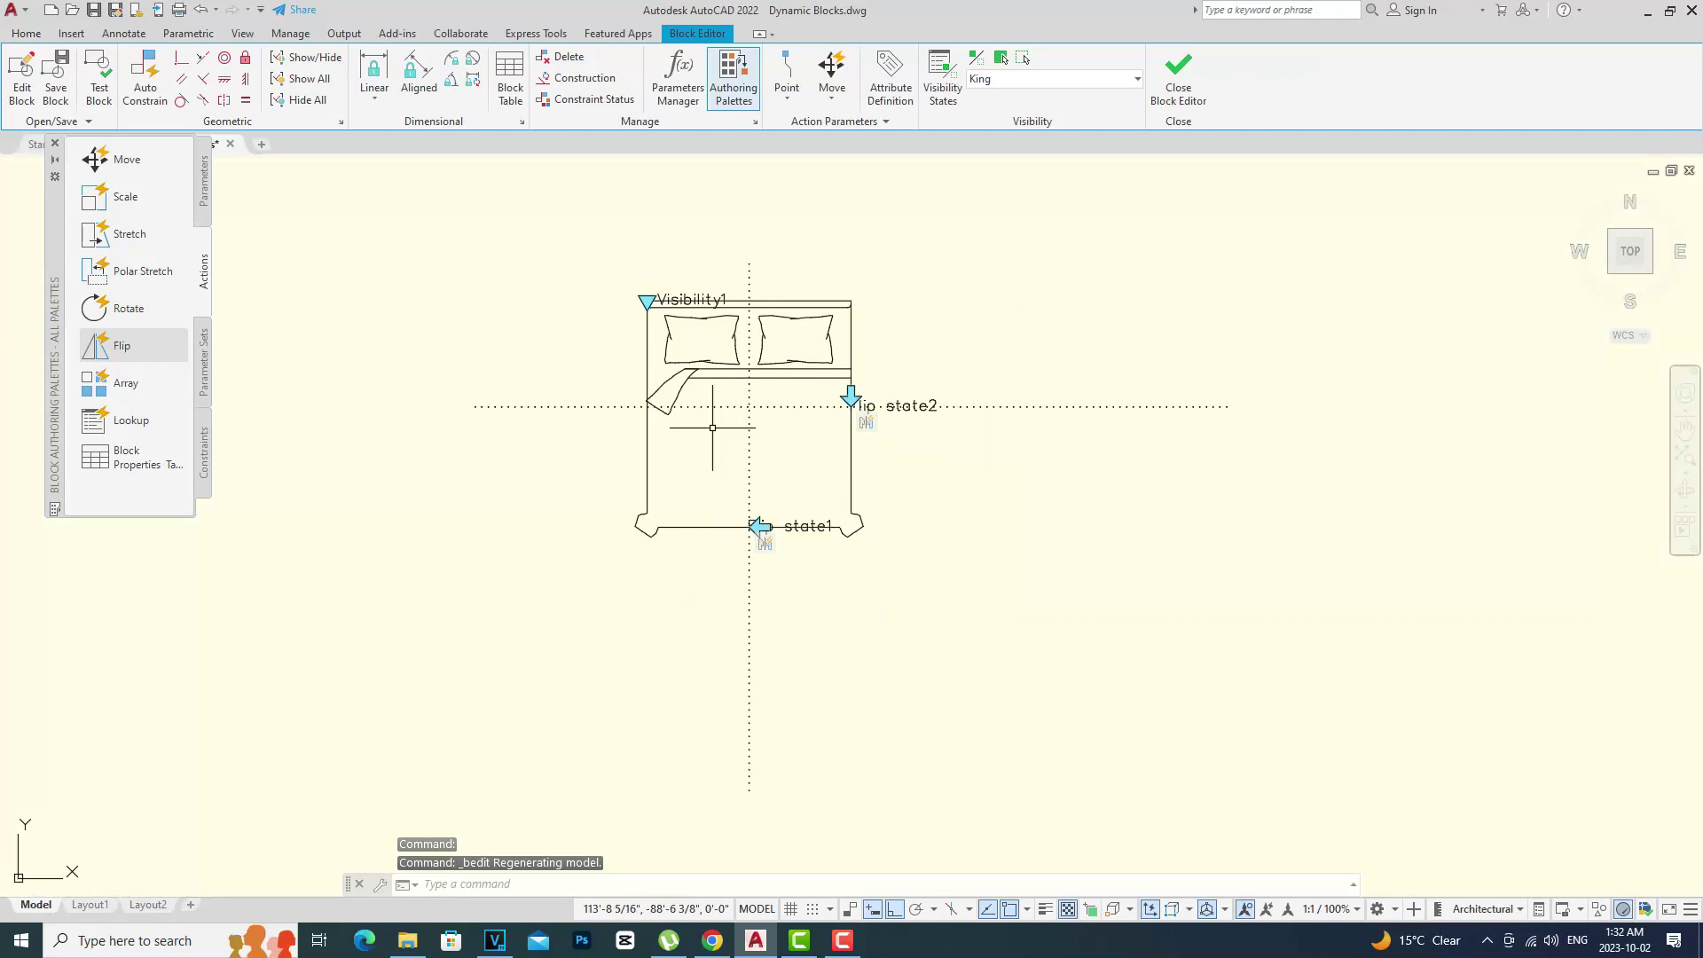
{"action": "left_click", "coordinate": [1136, 79]}
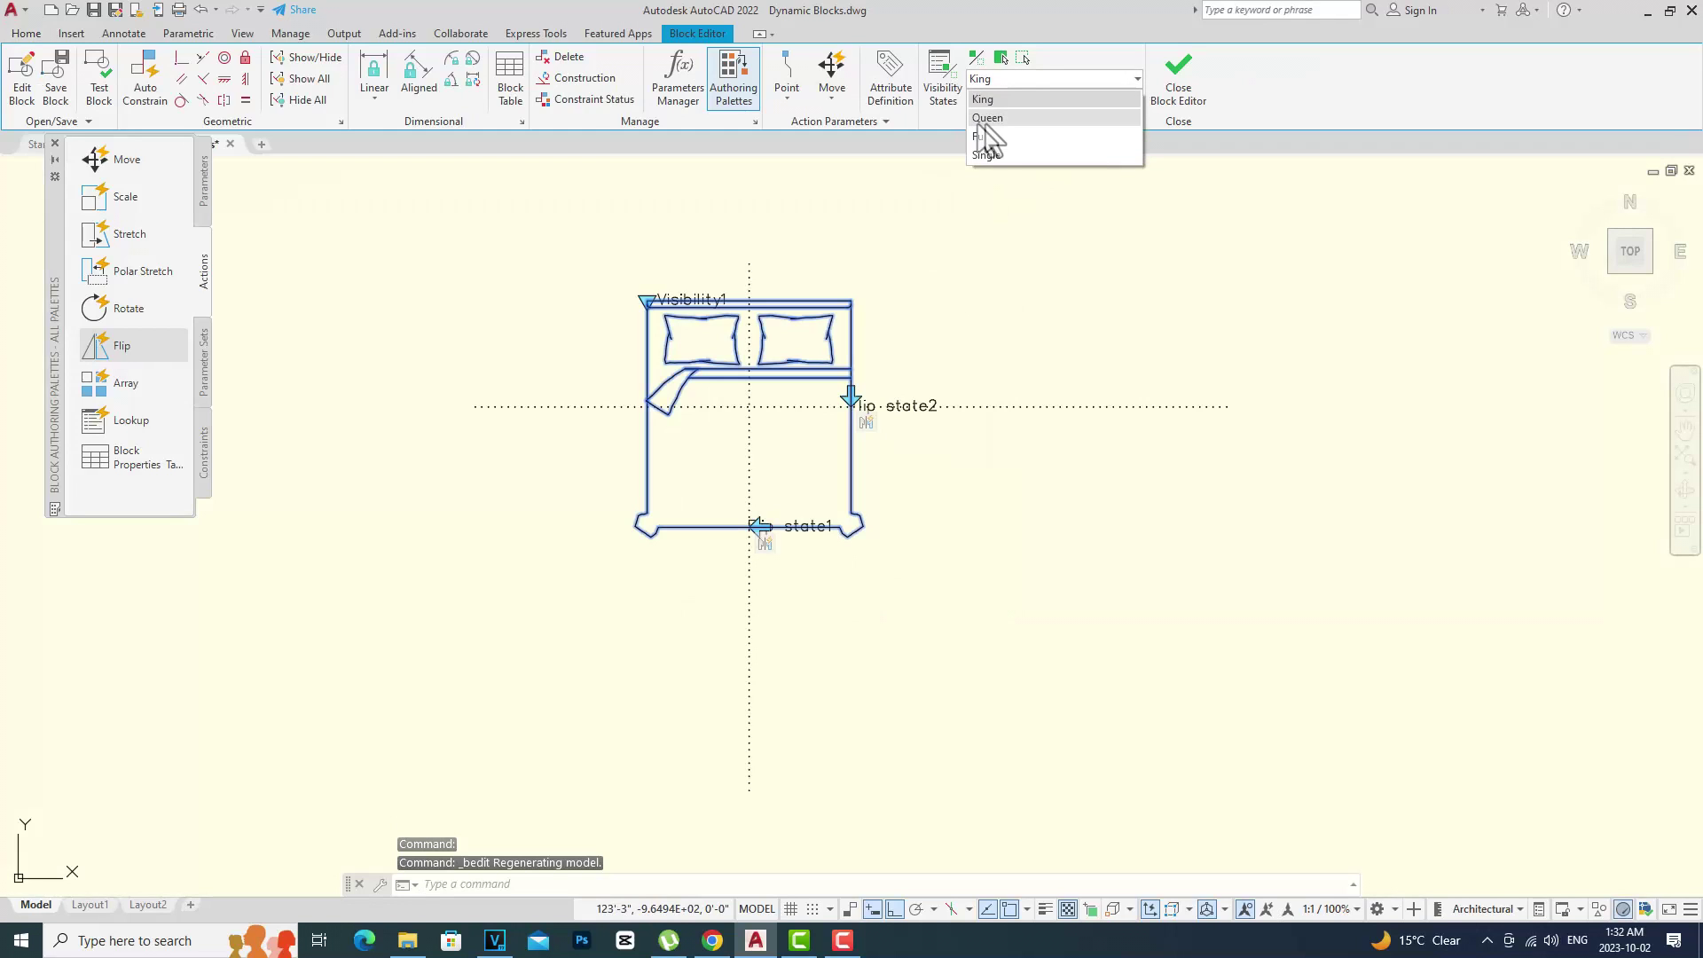
{"action": "left_click", "coordinate": [991, 124]}
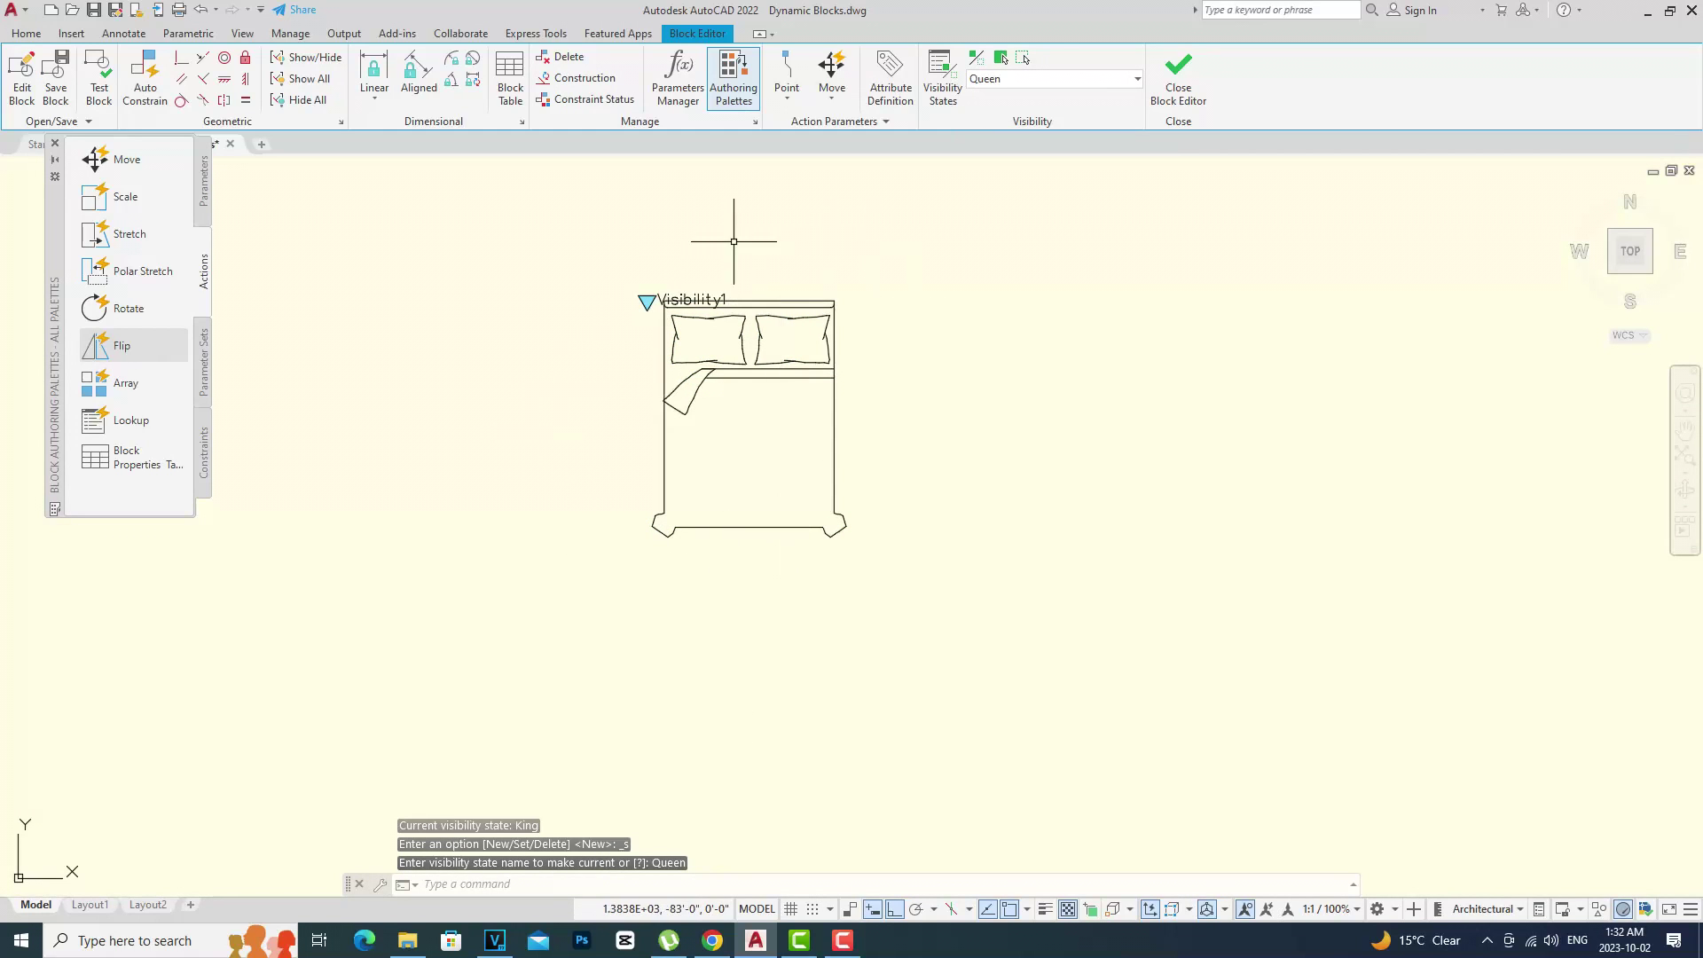
{"action": "left_click", "coordinate": [1168, 82]}
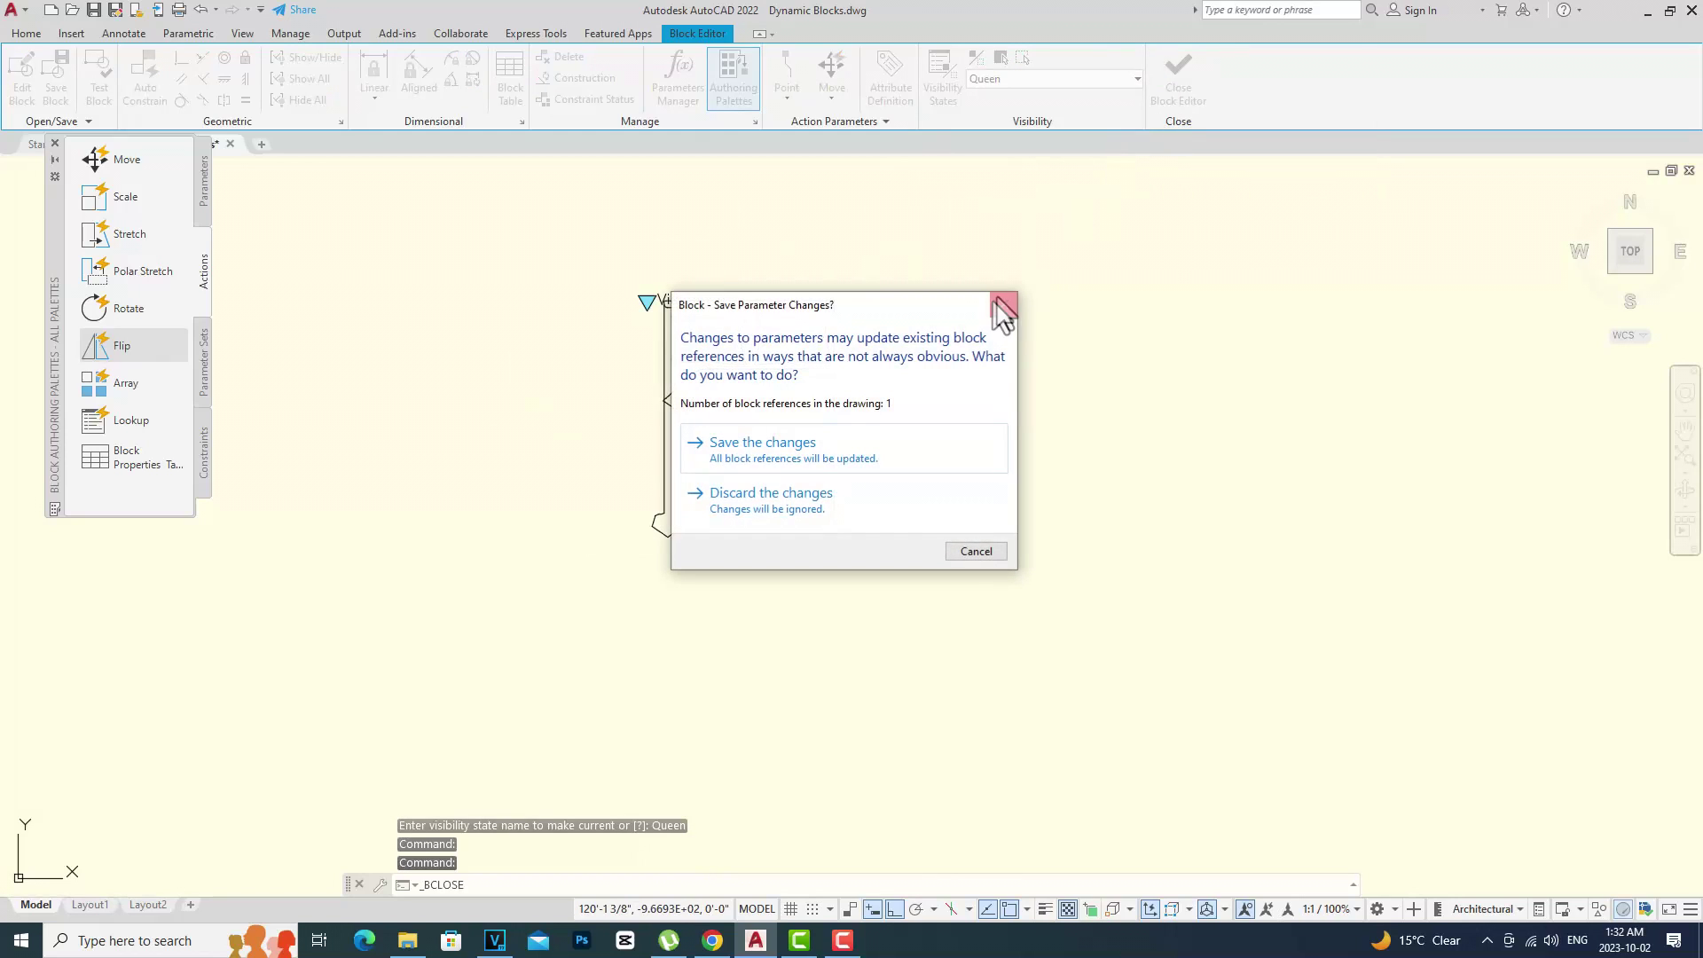
{"action": "left_click", "coordinate": [848, 439]}
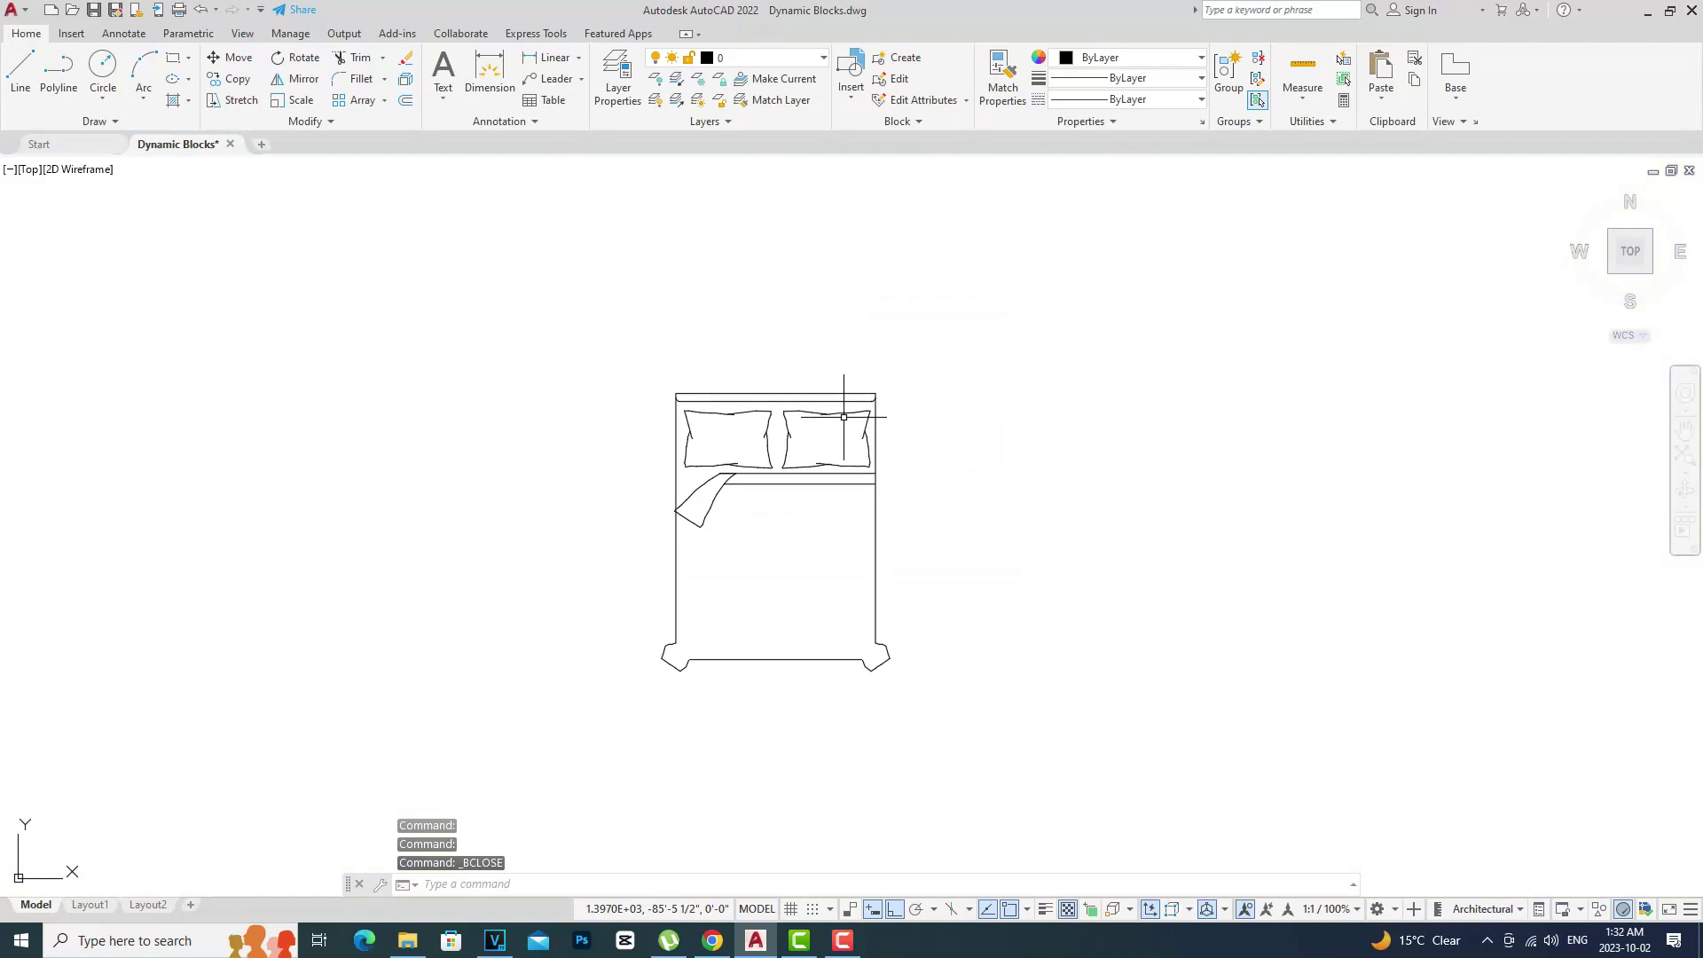